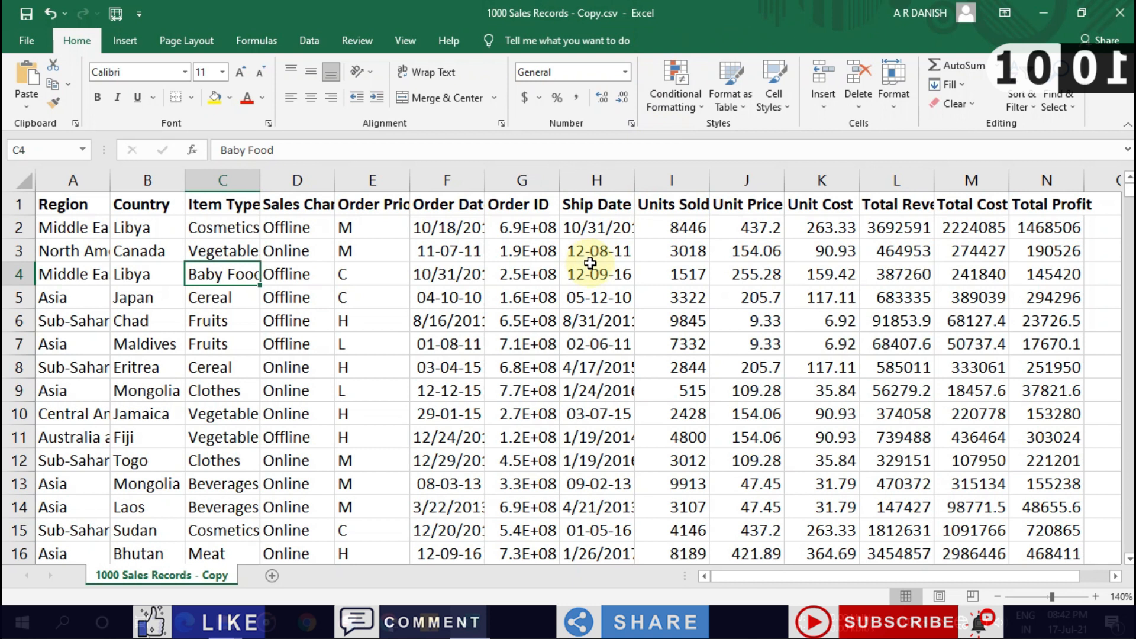
# - Look through the sales records, from the header row down to about row 189 and back up
pyautogui.click(660, 322)
pyautogui.scroll(-3, 641, 327)
pyautogui.scroll(3, 642, 327)
pyautogui.scroll(-5, 642, 327)
pyautogui.scroll(5, 651, 318)
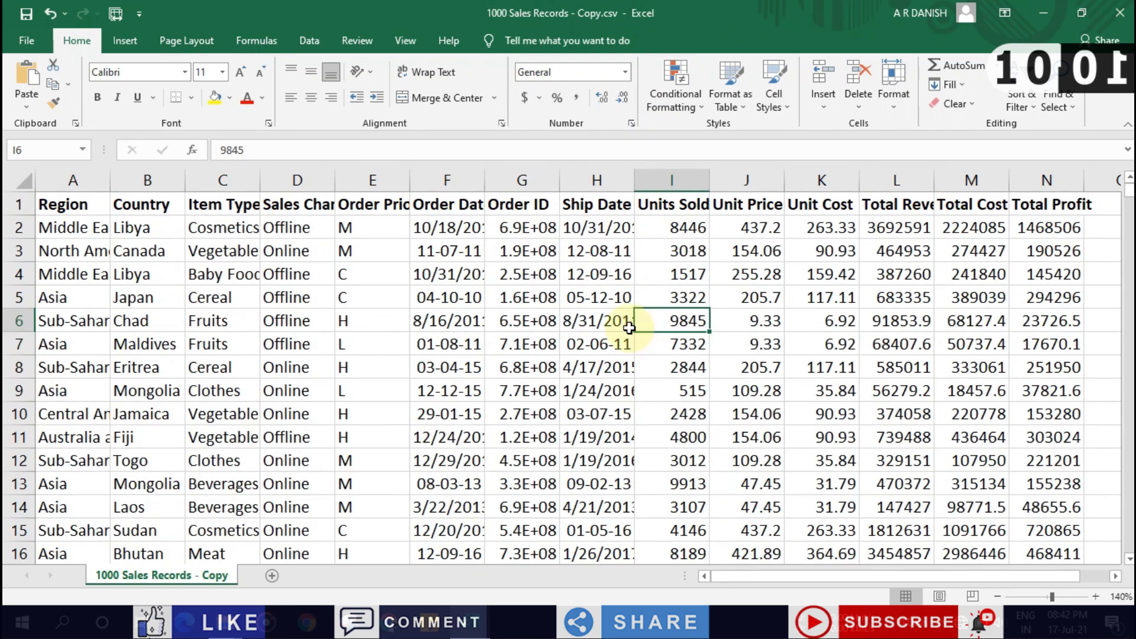
pyautogui.click(452, 297)
pyautogui.scroll(-3, 452, 299)
pyautogui.scroll(-20, 452, 299)
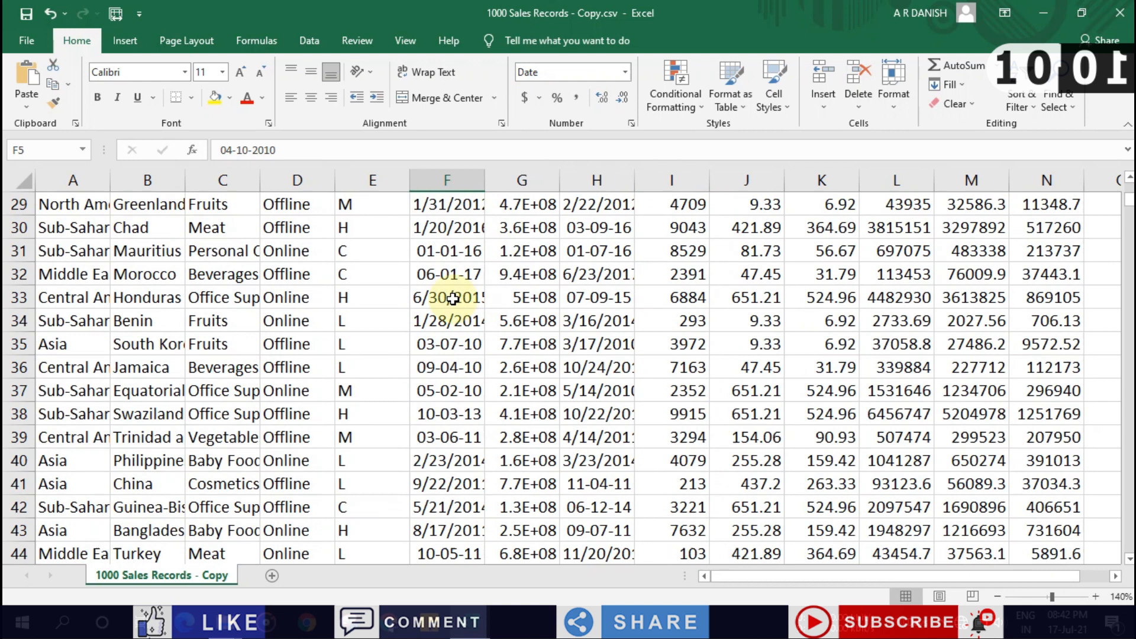
pyautogui.scroll(-8, 452, 299)
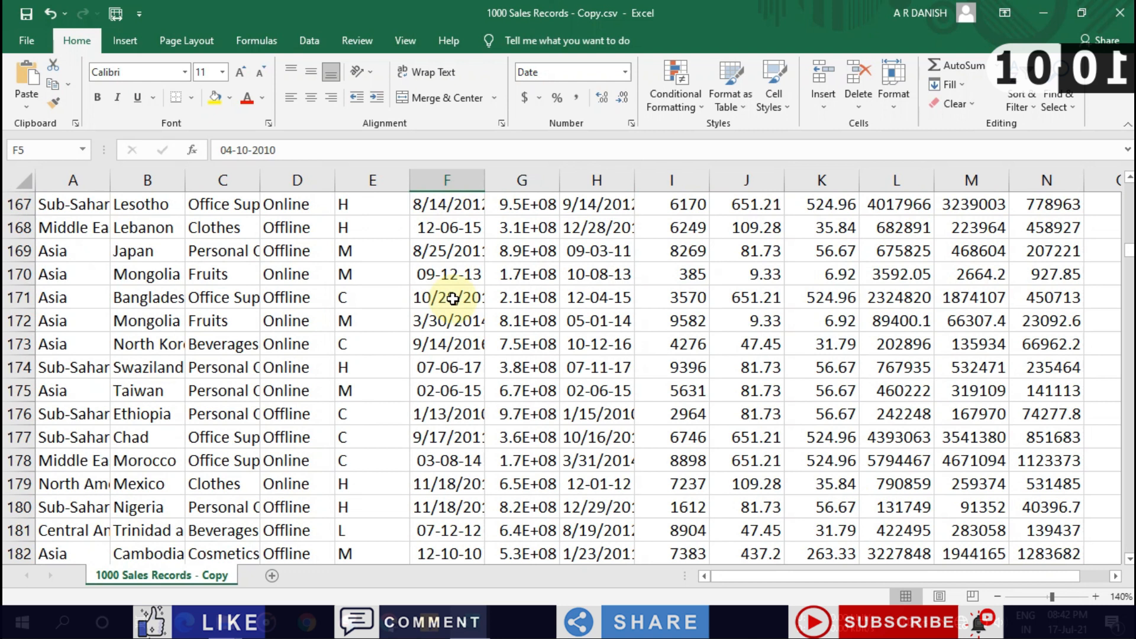
pyautogui.scroll(-2, 452, 299)
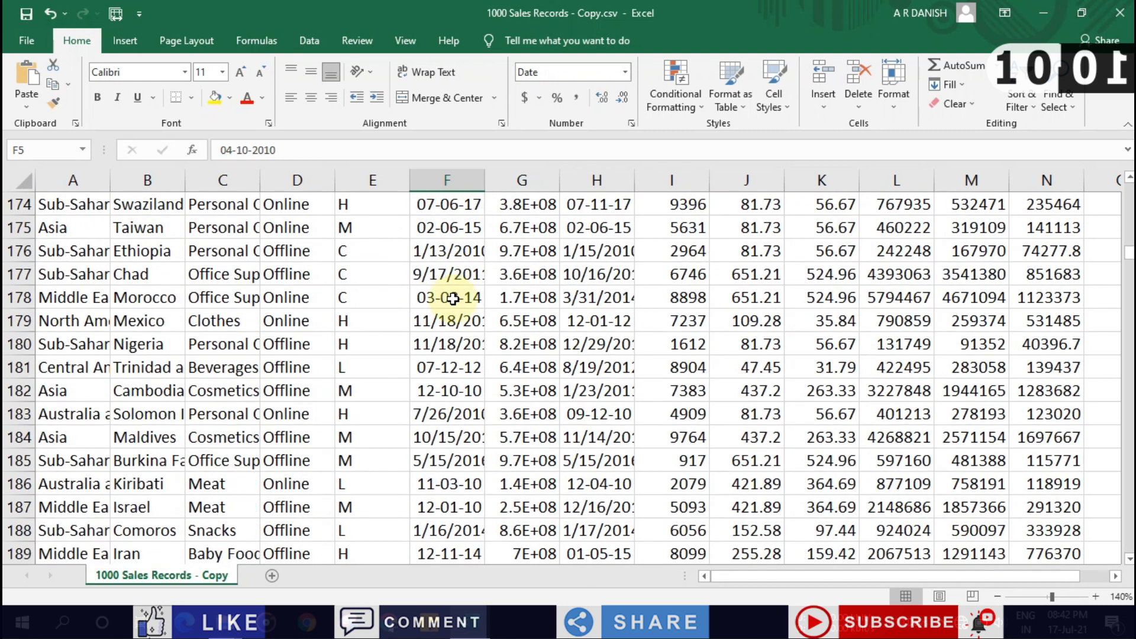
pyautogui.scroll(8, 453, 298)
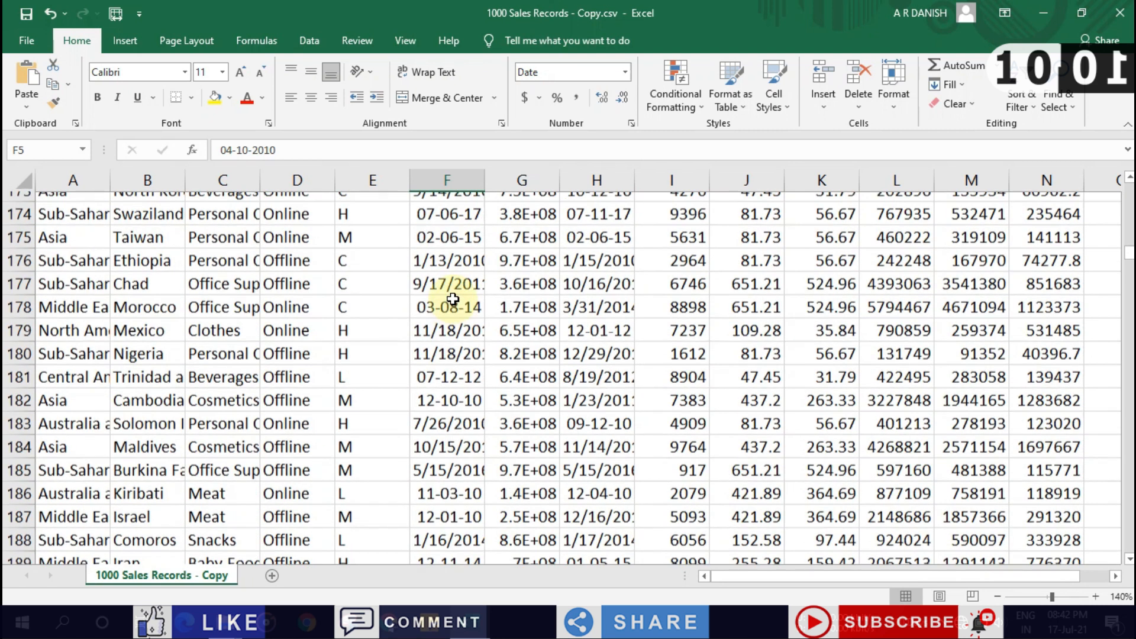
pyautogui.scroll(20, 64, 261)
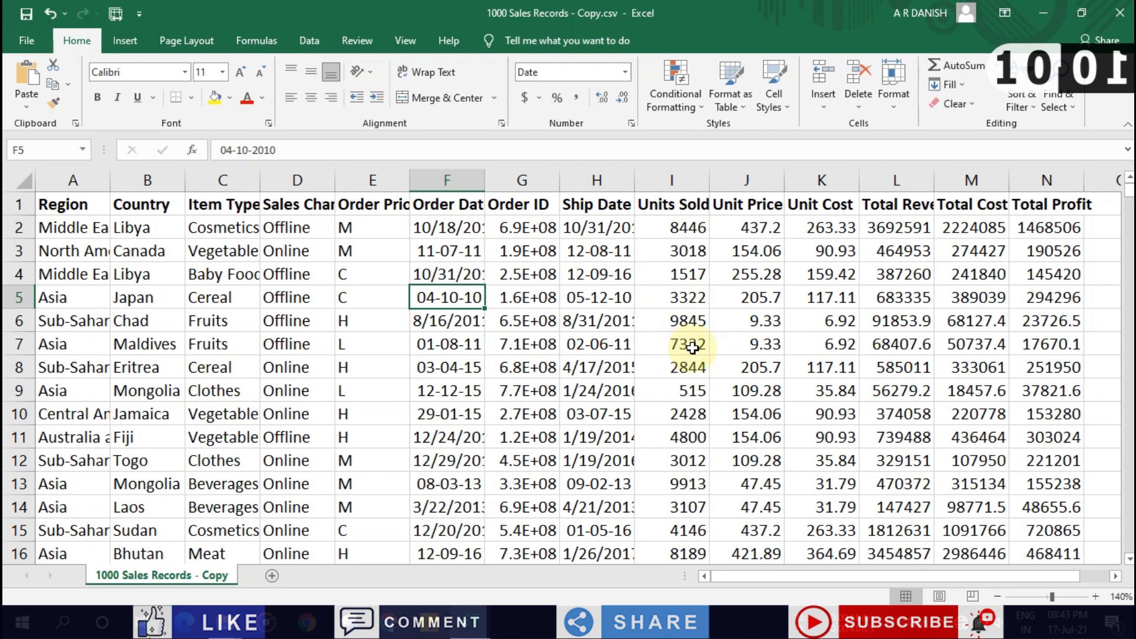
# - Examine the Unit Price, Item Type and Region entries in the first rows of the sales data
pyautogui.click(767, 350)
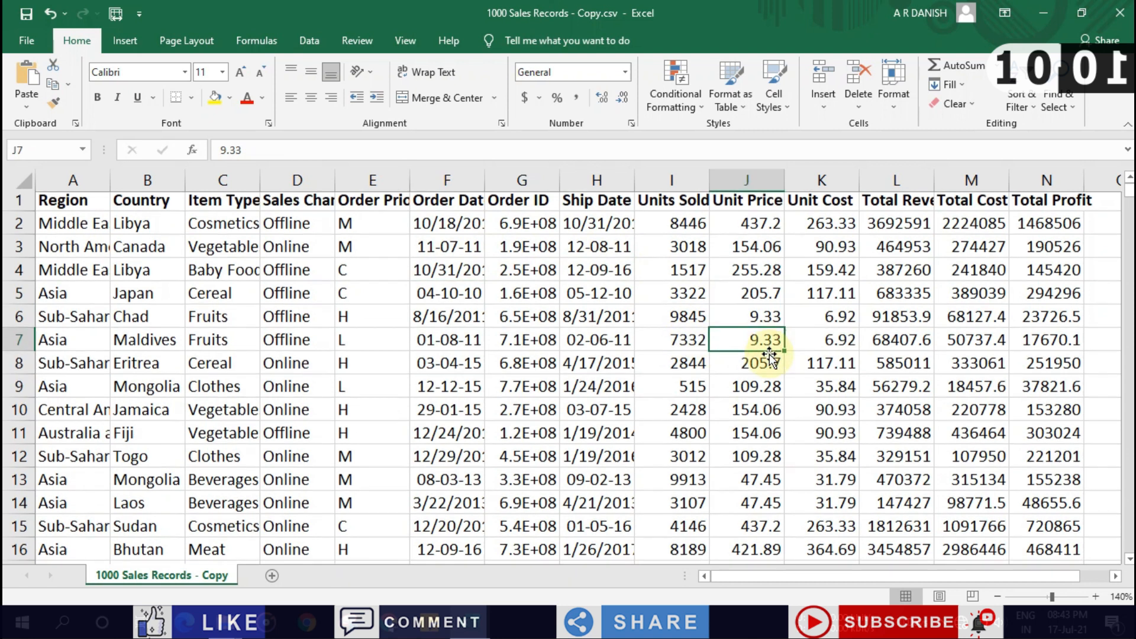
pyautogui.scroll(-2, 769, 354)
pyautogui.scroll(2, 734, 369)
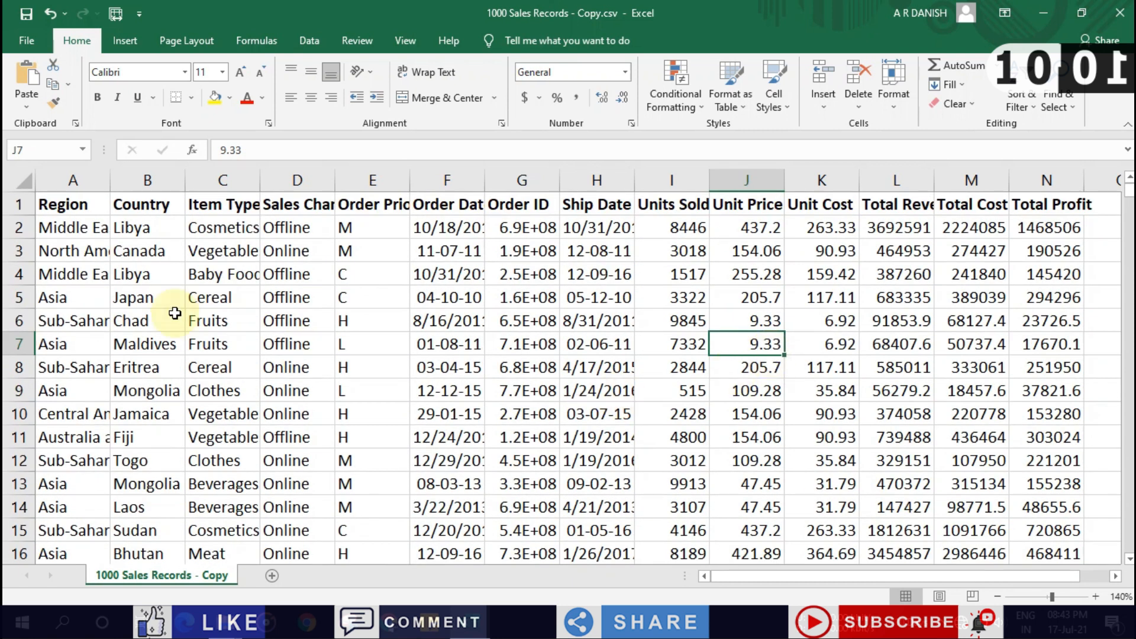
pyautogui.click(208, 275)
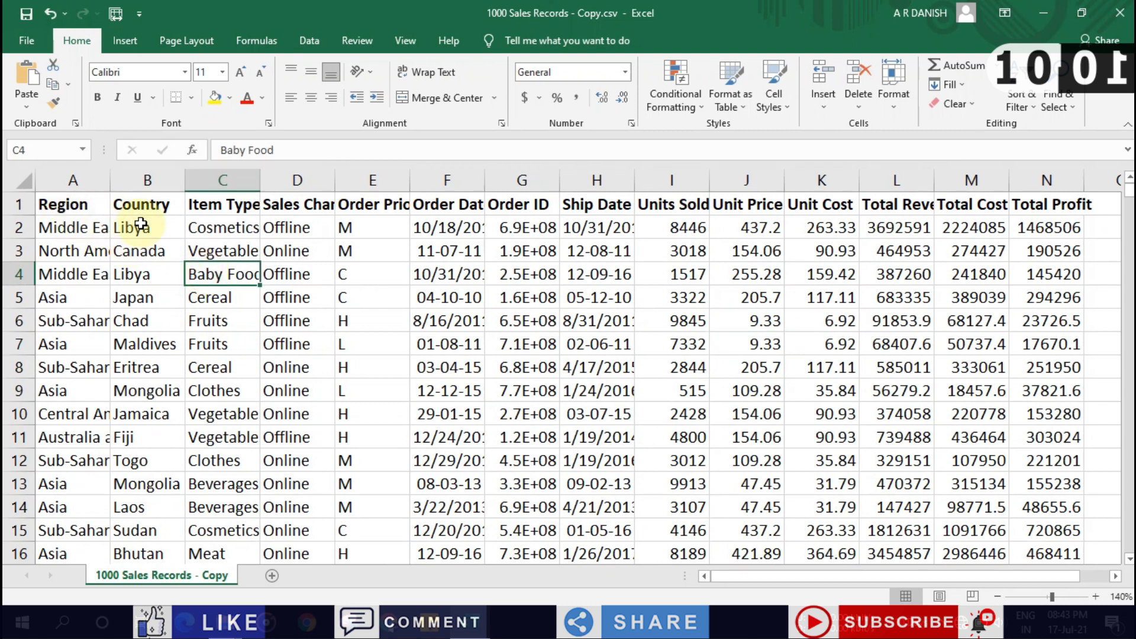
pyautogui.click(88, 222)
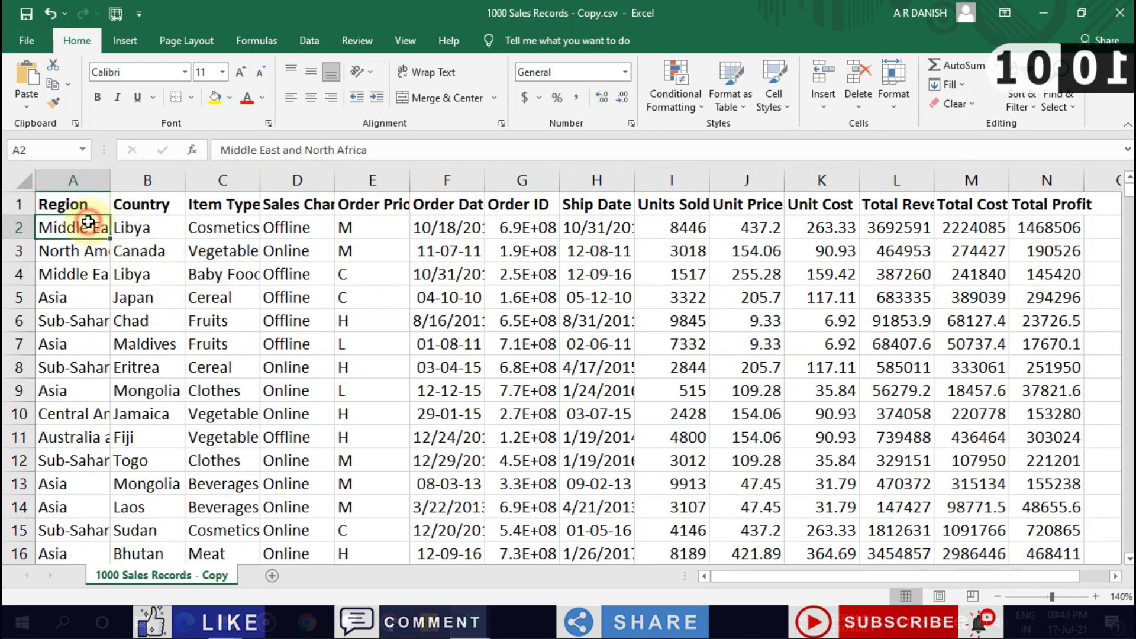
pyautogui.click(55, 280)
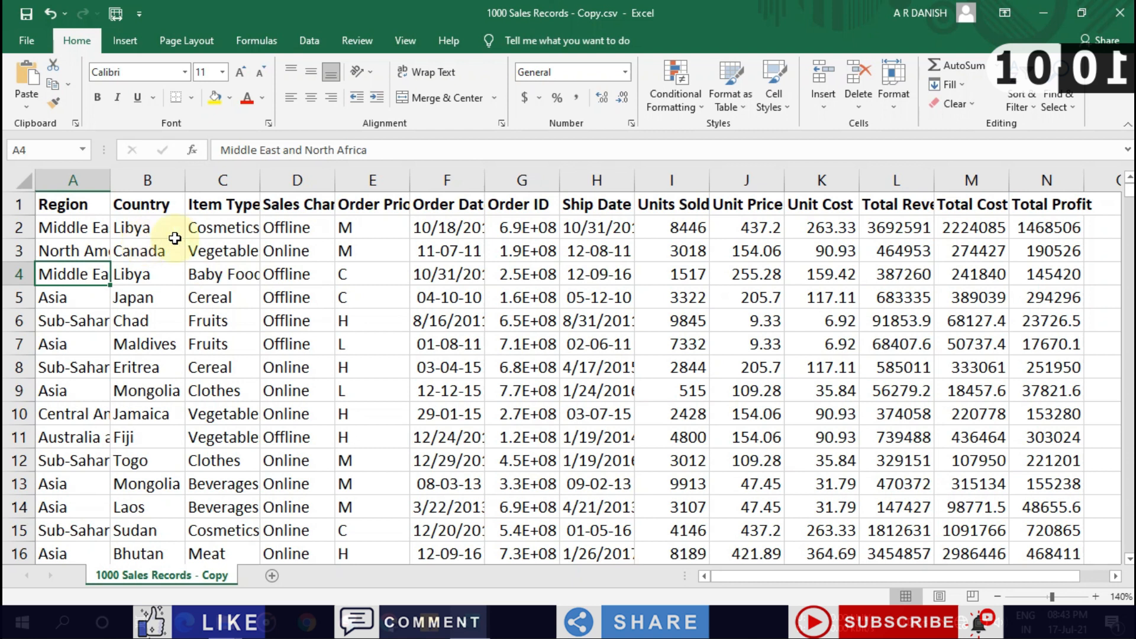
pyautogui.scroll(-20, 376, 353)
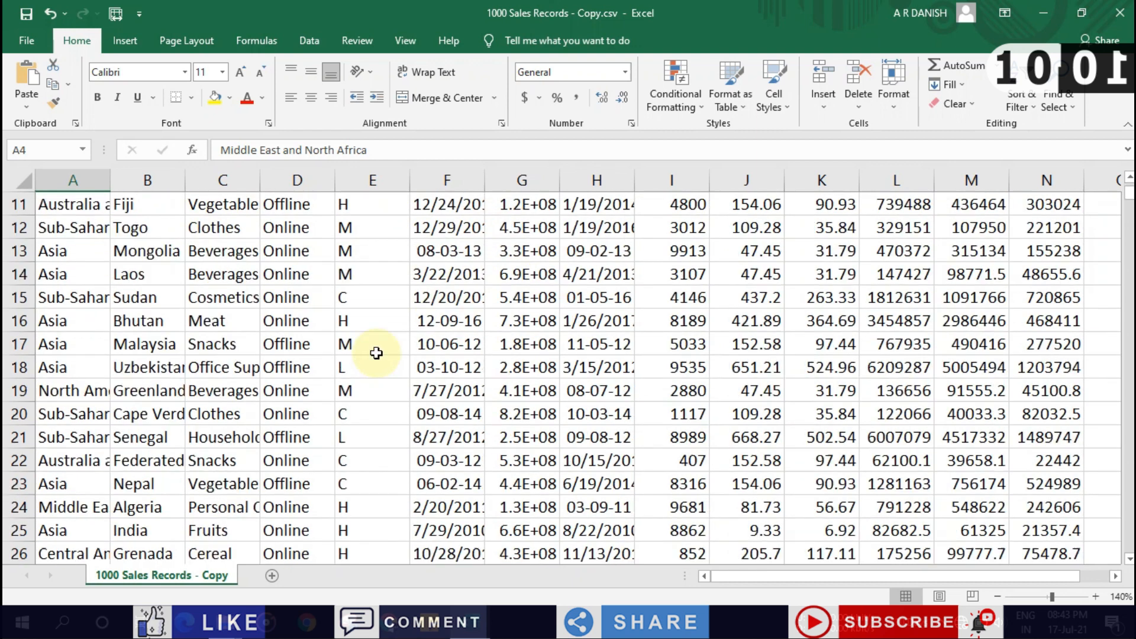
pyautogui.scroll(20, 376, 353)
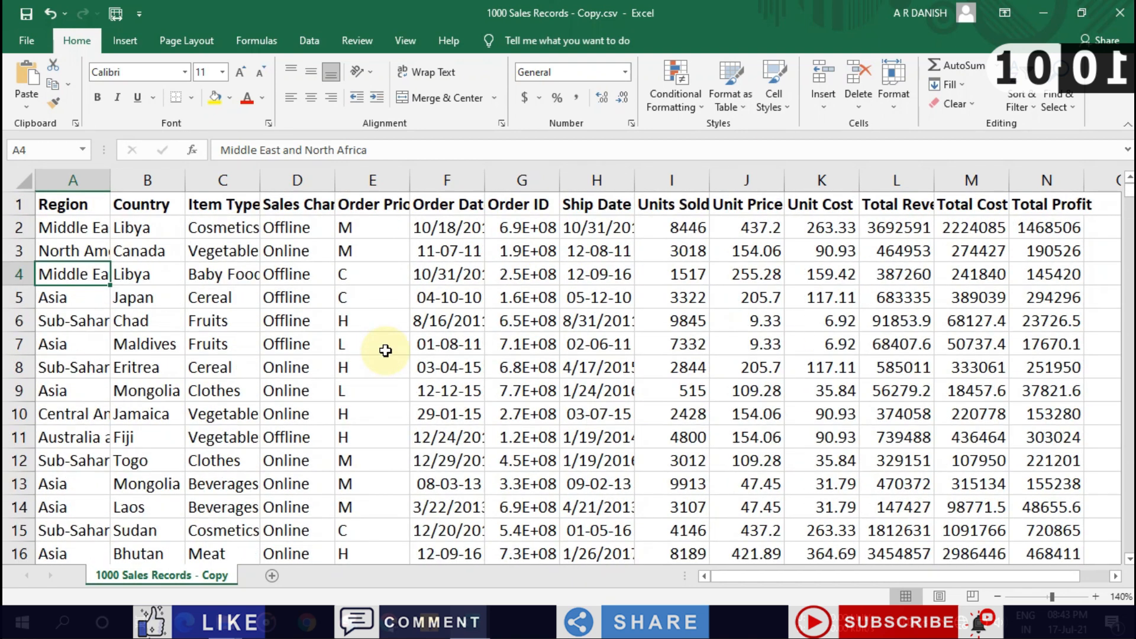
pyautogui.scroll(-1, 747, 349)
pyautogui.scroll(-2, 746, 349)
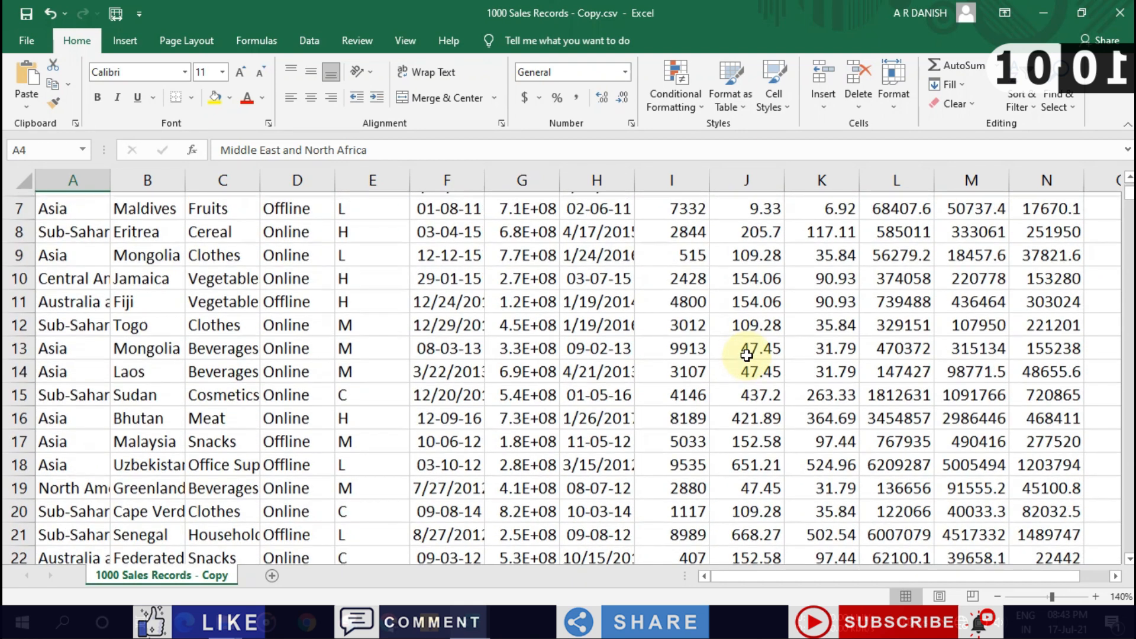
pyautogui.scroll(3, 747, 352)
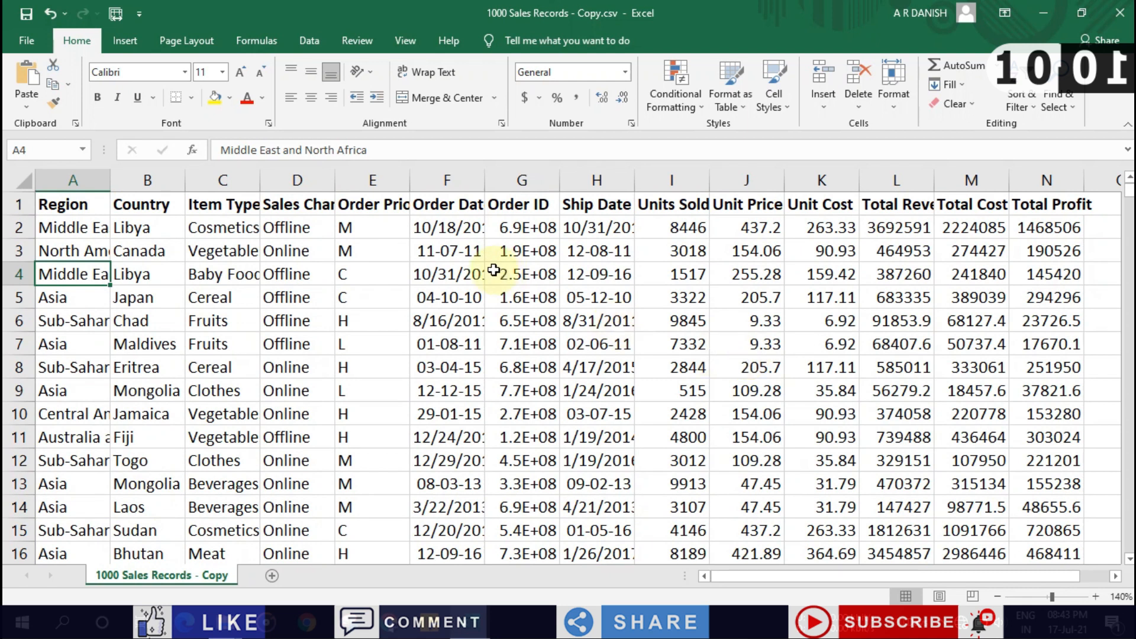
pyautogui.click(121, 42)
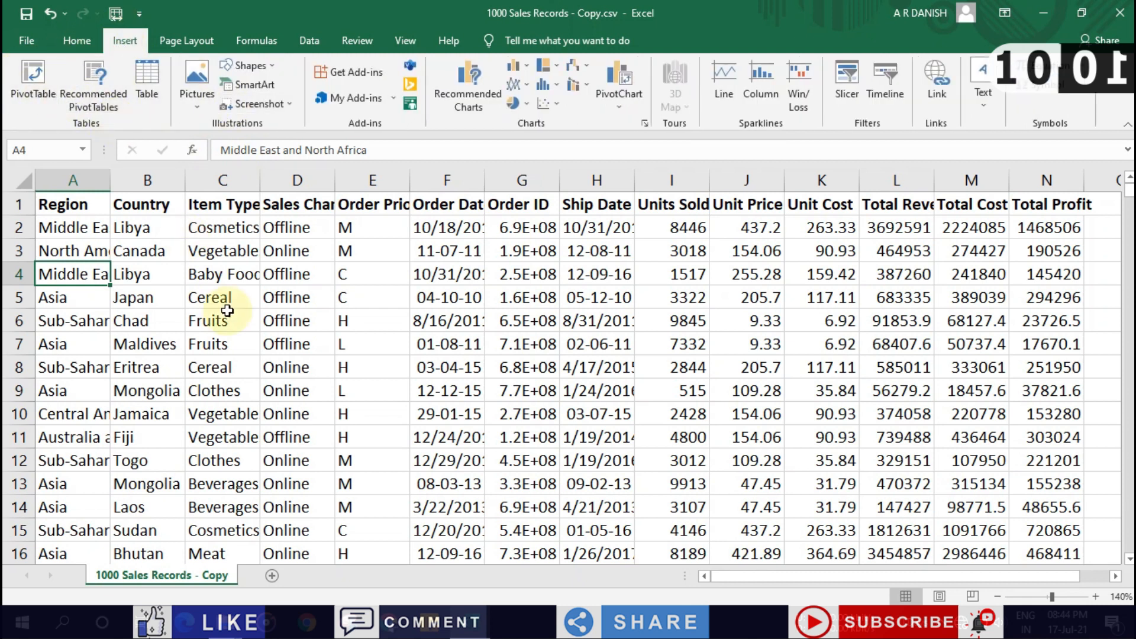
pyautogui.click(300, 296)
pyautogui.click(155, 266)
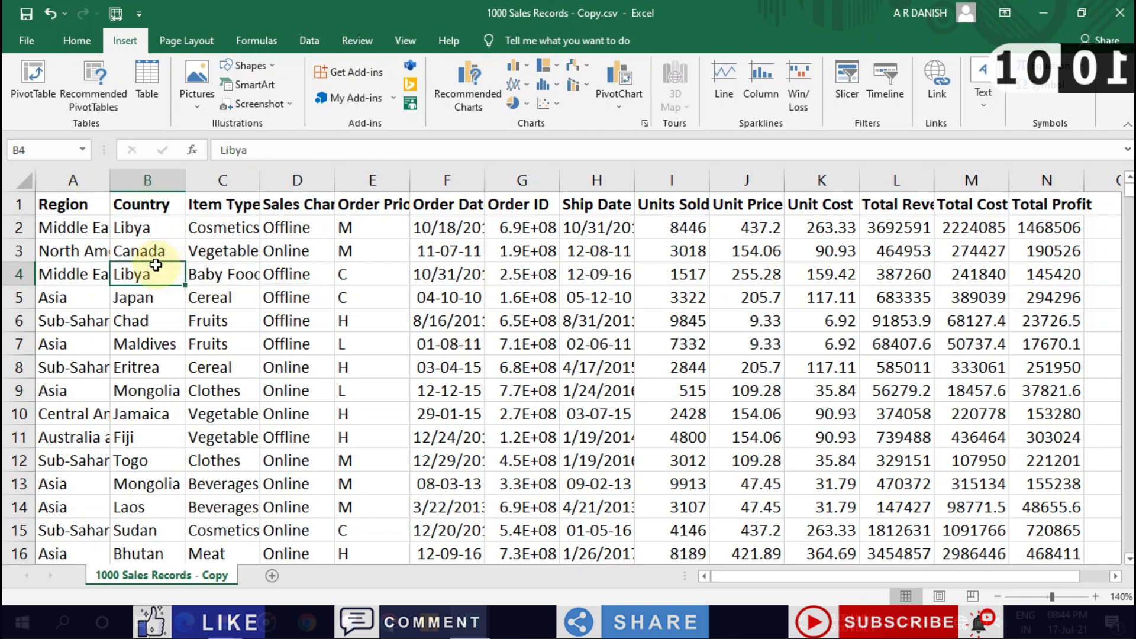
pyautogui.click(177, 301)
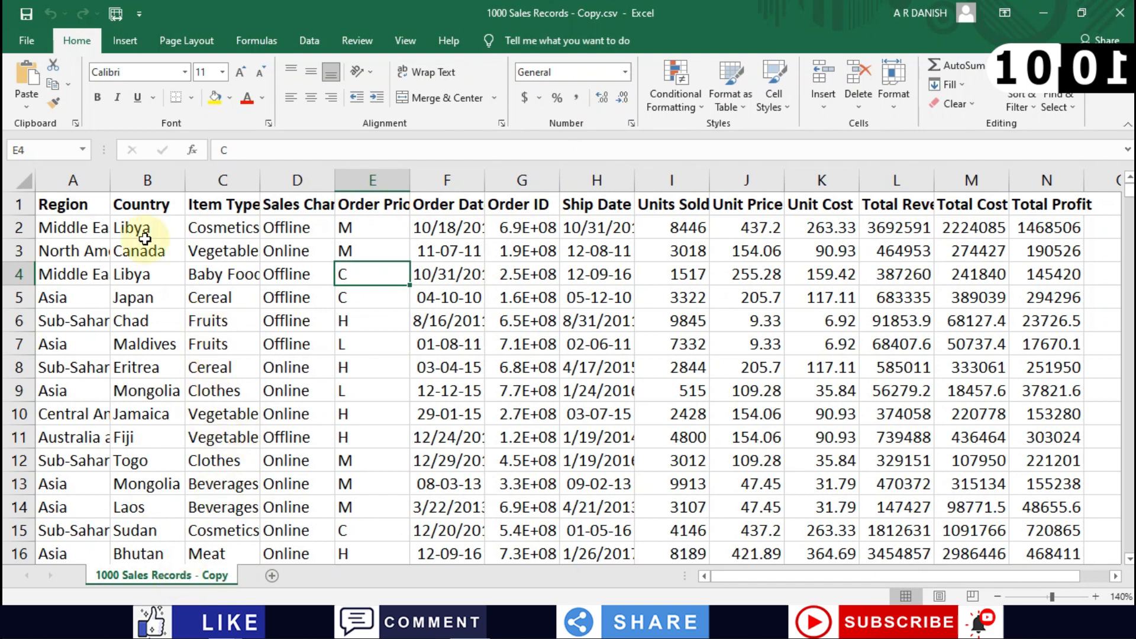
# - Open the recommended PivotTables for the sales data and widen the dialog until the preview's value column fits
pyautogui.click(124, 44)
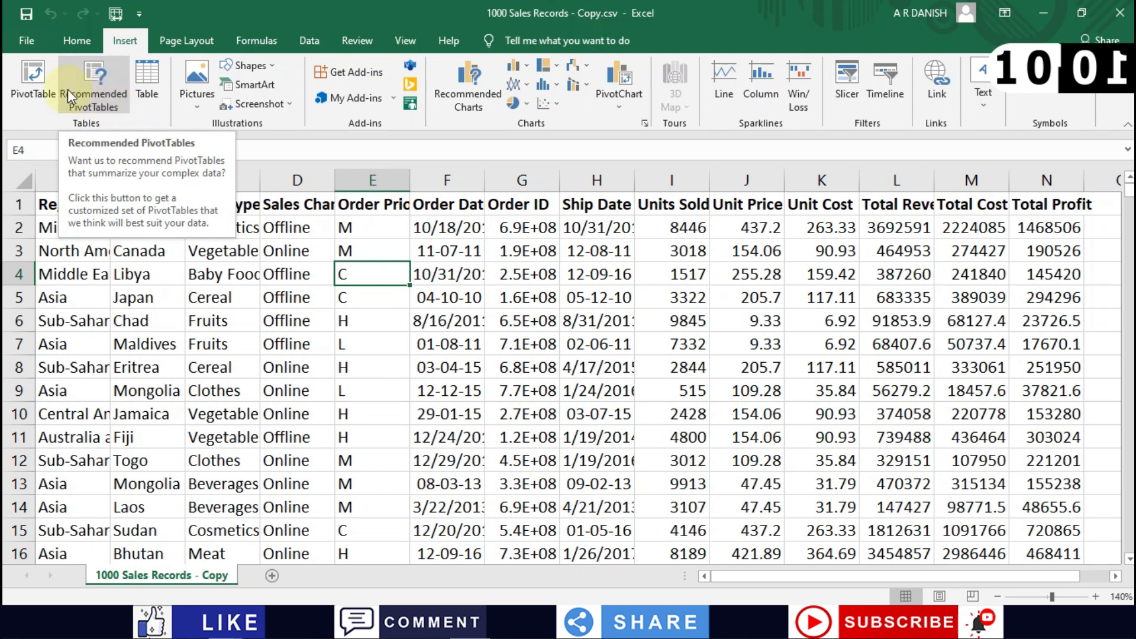
pyautogui.click(86, 82)
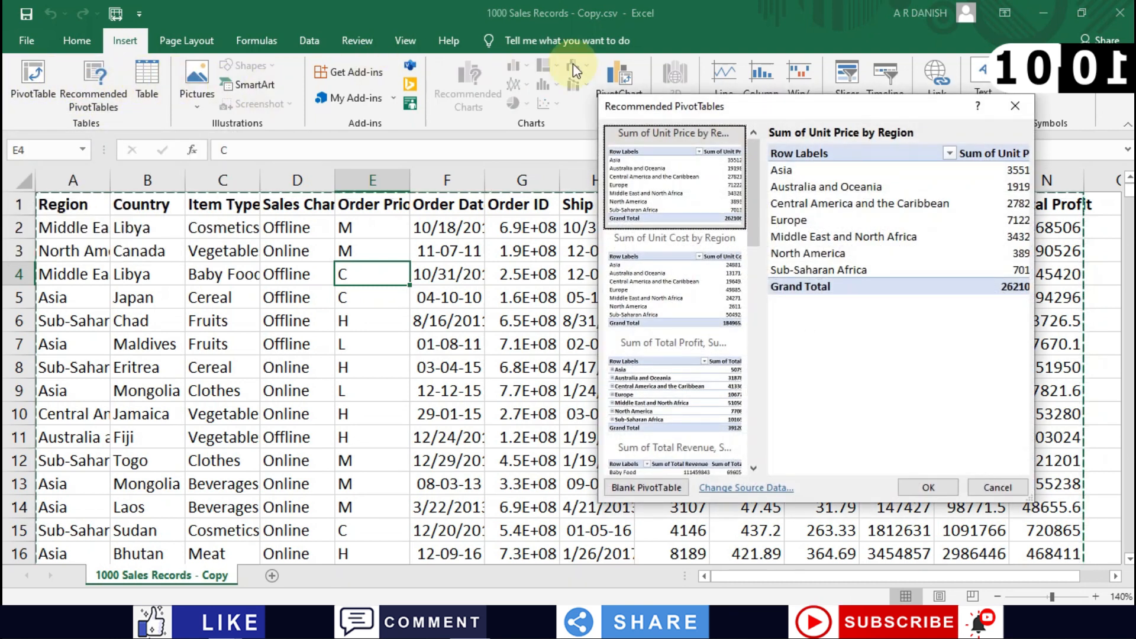
pyautogui.moveTo(679, 117); pyautogui.dragTo(521, 102)
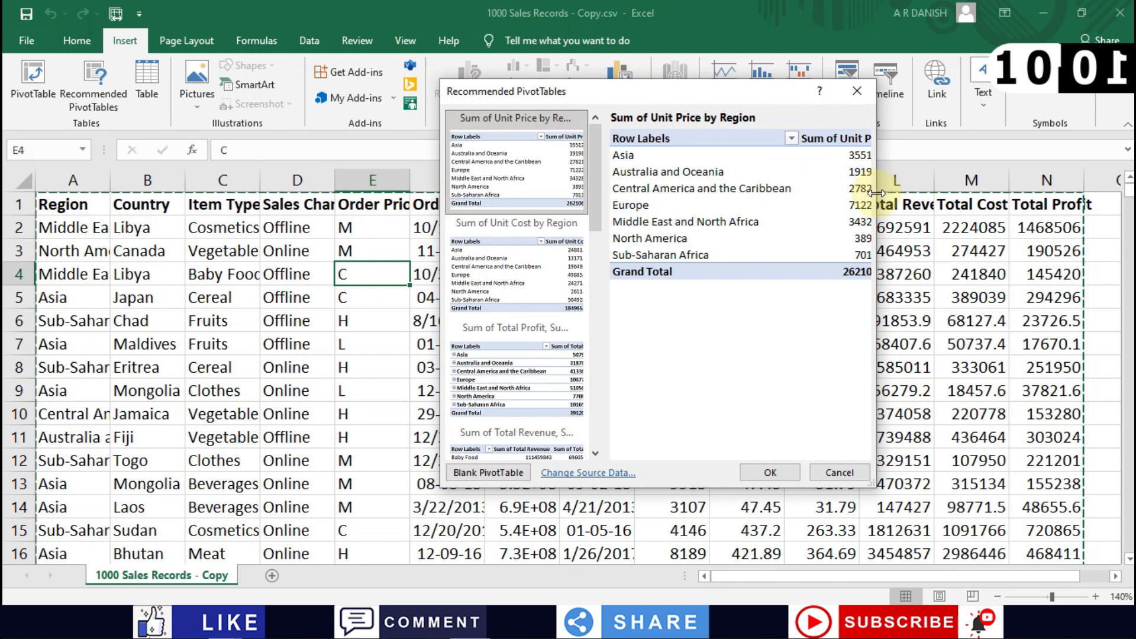
pyautogui.moveTo(876, 200); pyautogui.dragTo(985, 200)
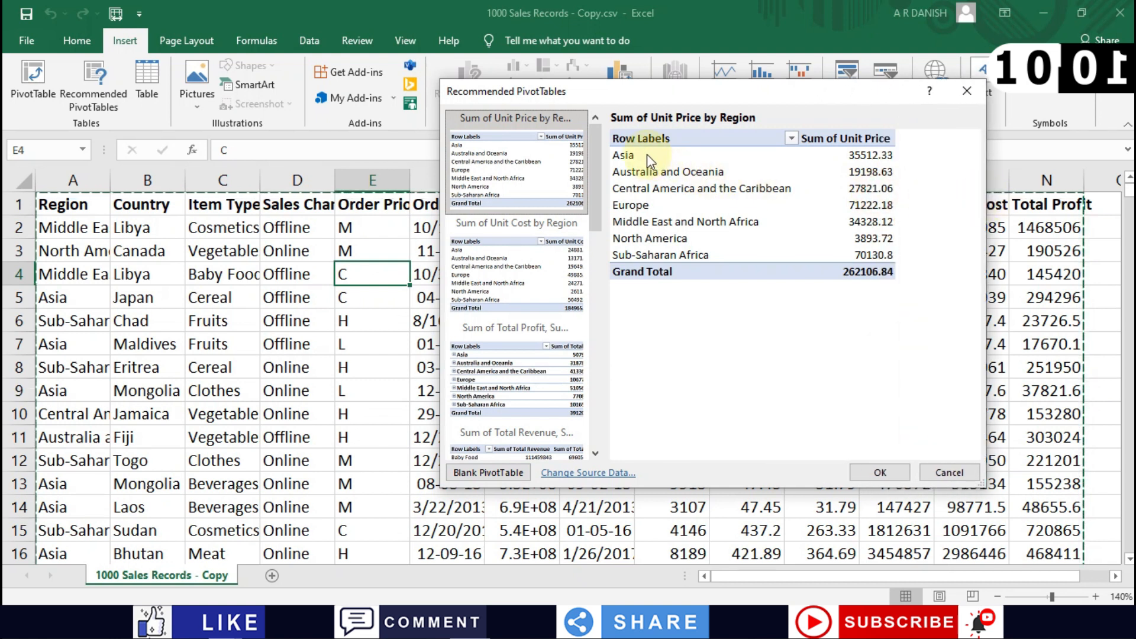
# - Browse the list of recommended PivotTables and move the dialog aside to check the Unit Price column in the source data
pyautogui.scroll(-5, 467, 233)
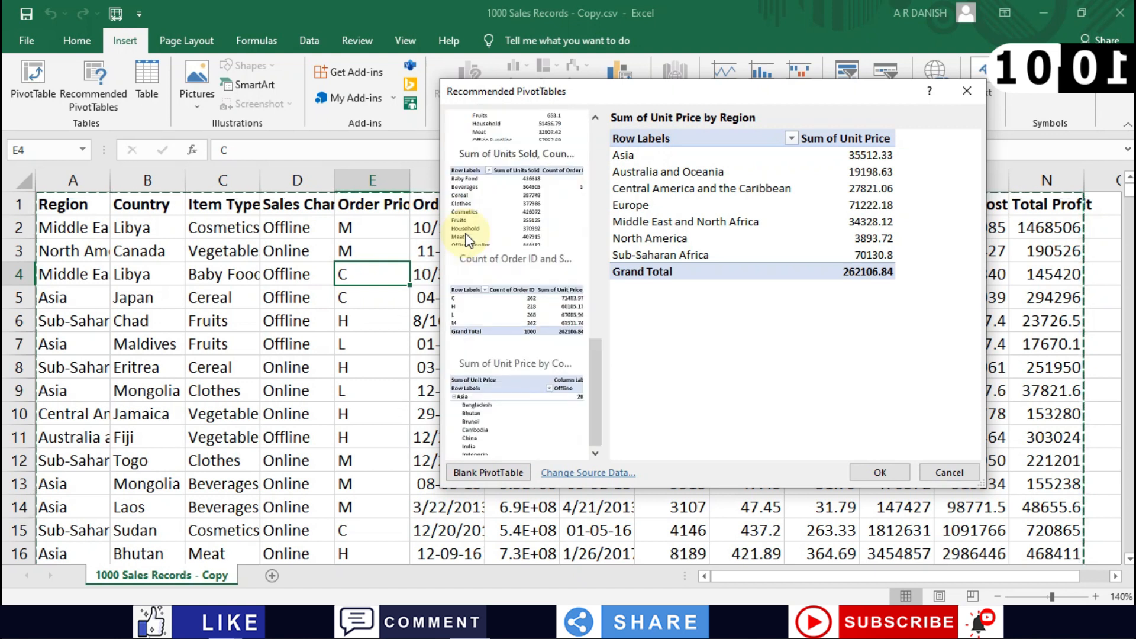
pyautogui.scroll(5, 467, 240)
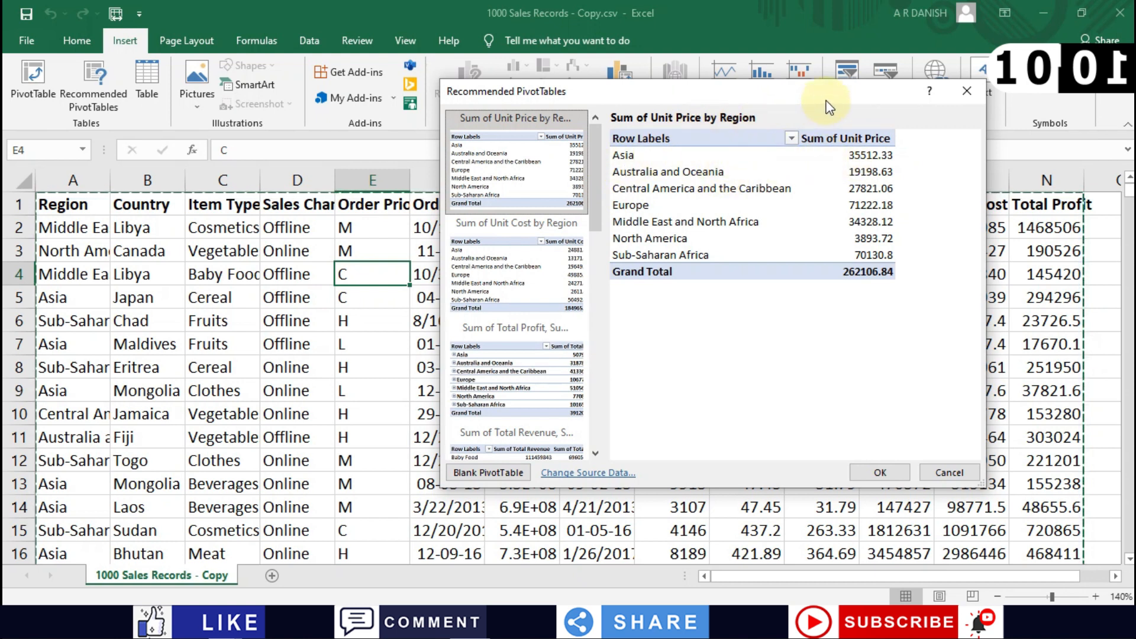
pyautogui.moveTo(815, 98); pyautogui.dragTo(856, 112)
pyautogui.moveTo(1006, 243); pyautogui.dragTo(537, 244)
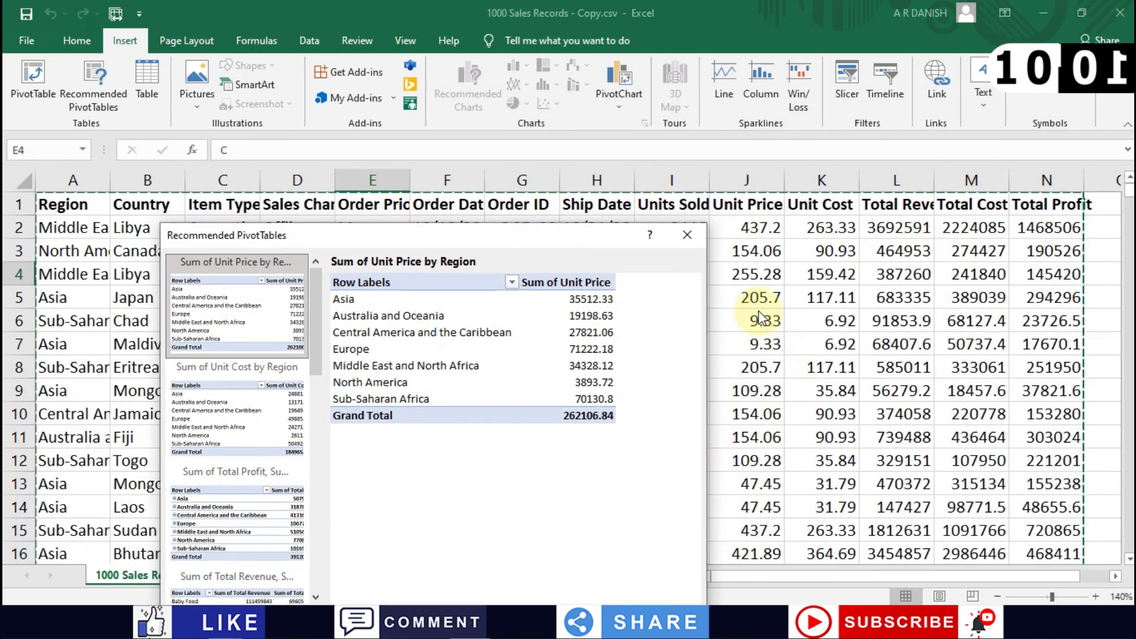
pyautogui.moveTo(483, 243); pyautogui.dragTo(644, 177)
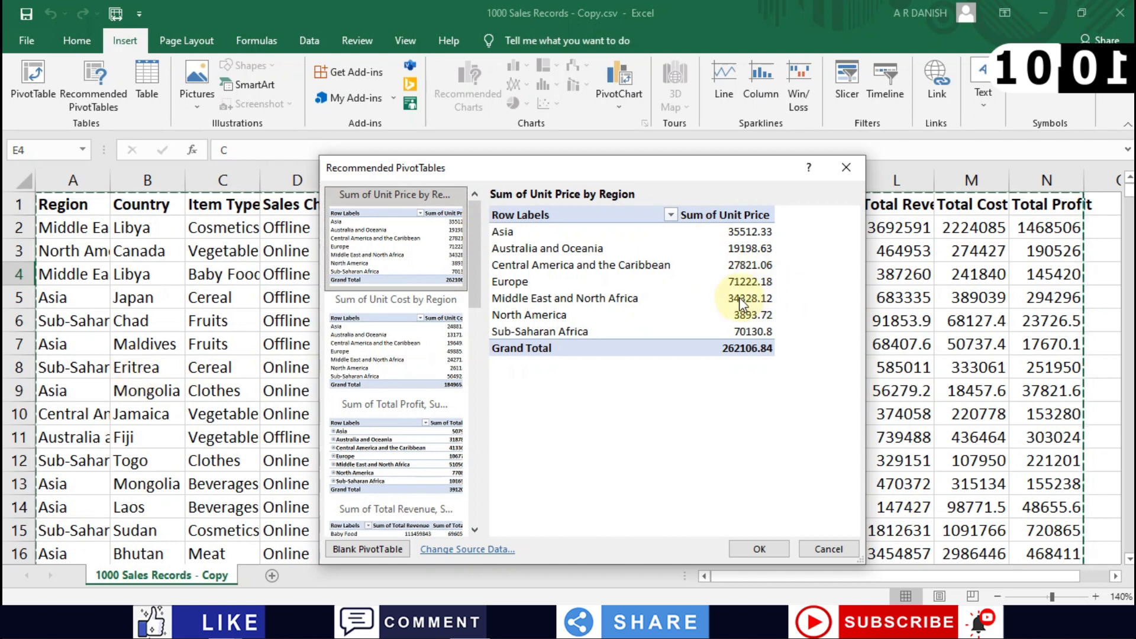
# - Preview the recommended Unit Cost and Total Profit summaries by Region, widening the dialog to fit all value columns
pyautogui.click(435, 340)
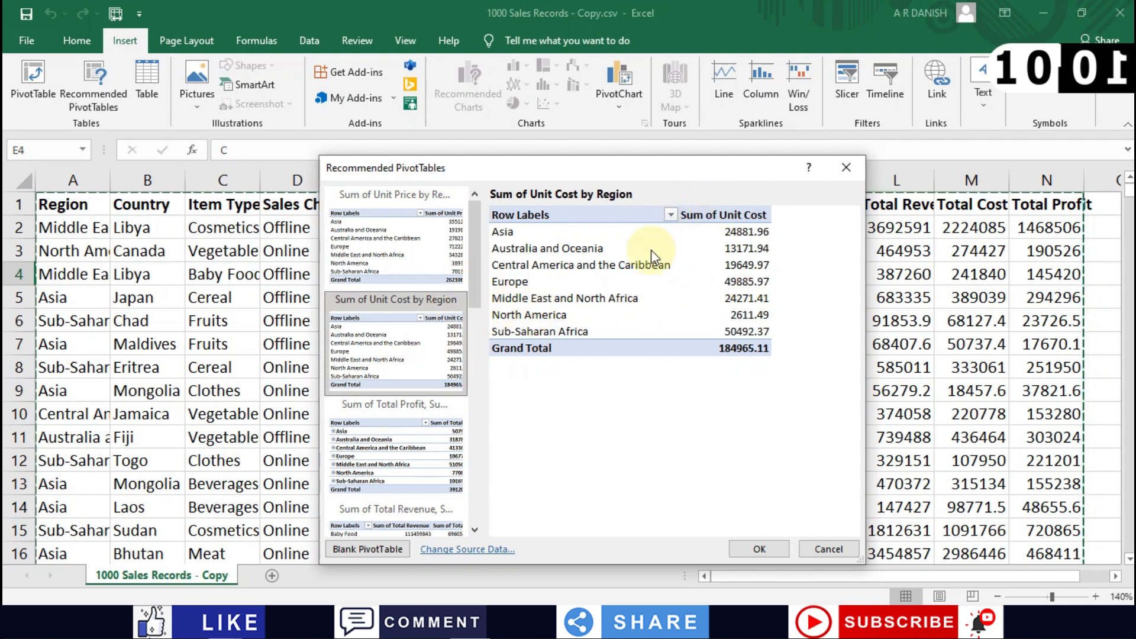
pyautogui.click(370, 462)
pyautogui.scroll(-5, 374, 466)
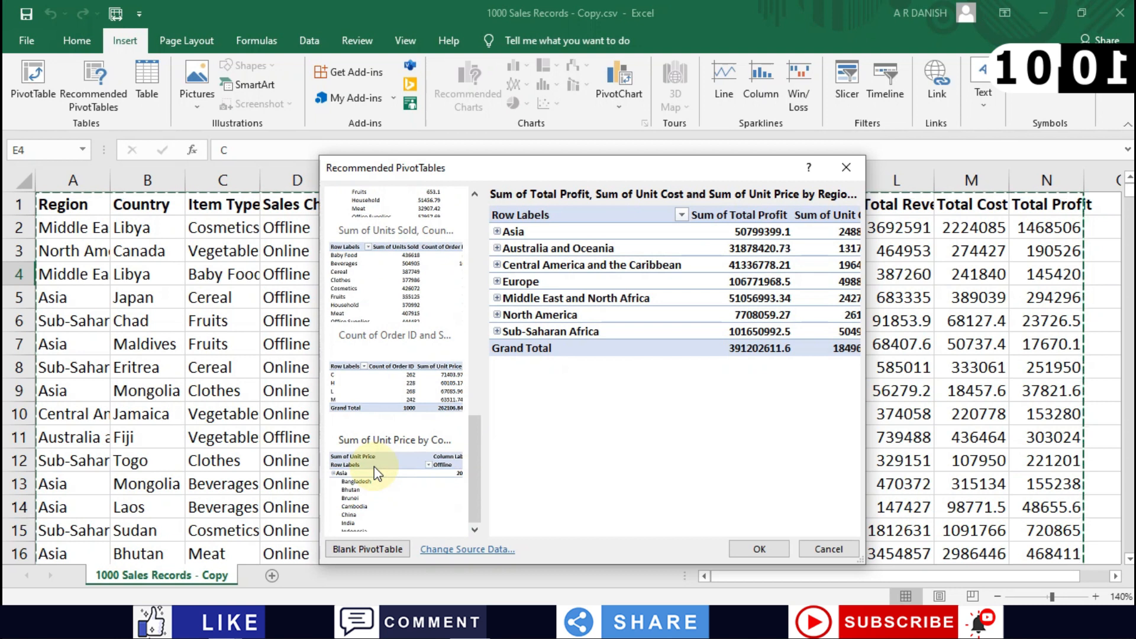
pyautogui.moveTo(864, 392); pyautogui.dragTo(1054, 387)
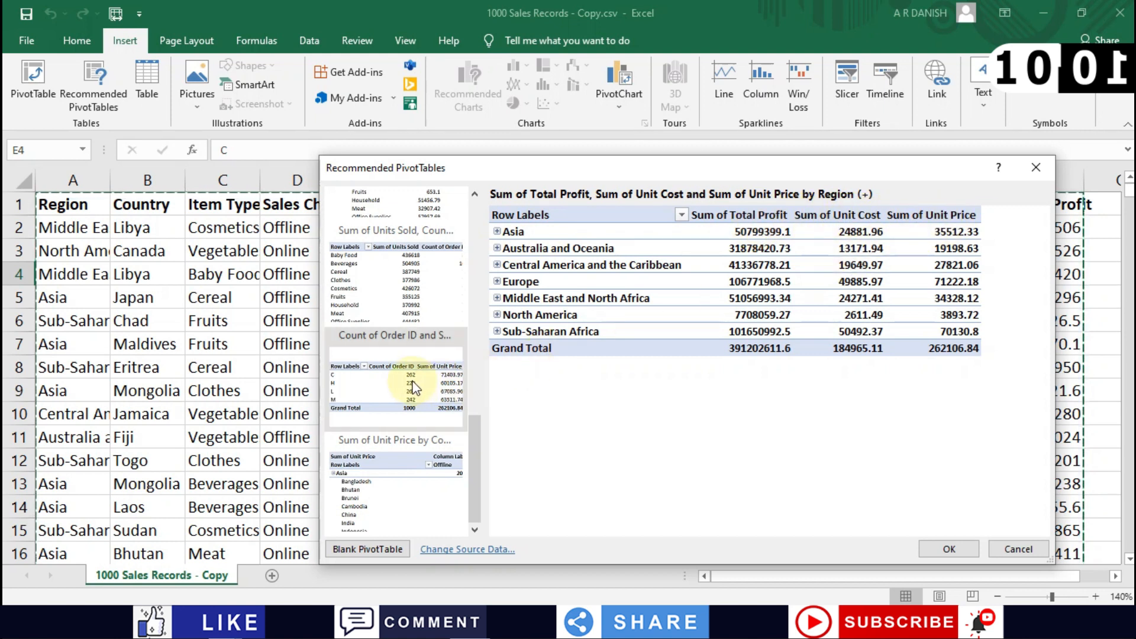
# - Preview the recommended summaries of order count by Order Priority, Unit Price by Country and Sales Channel, and Units Sold by Item Type
pyautogui.click(377, 406)
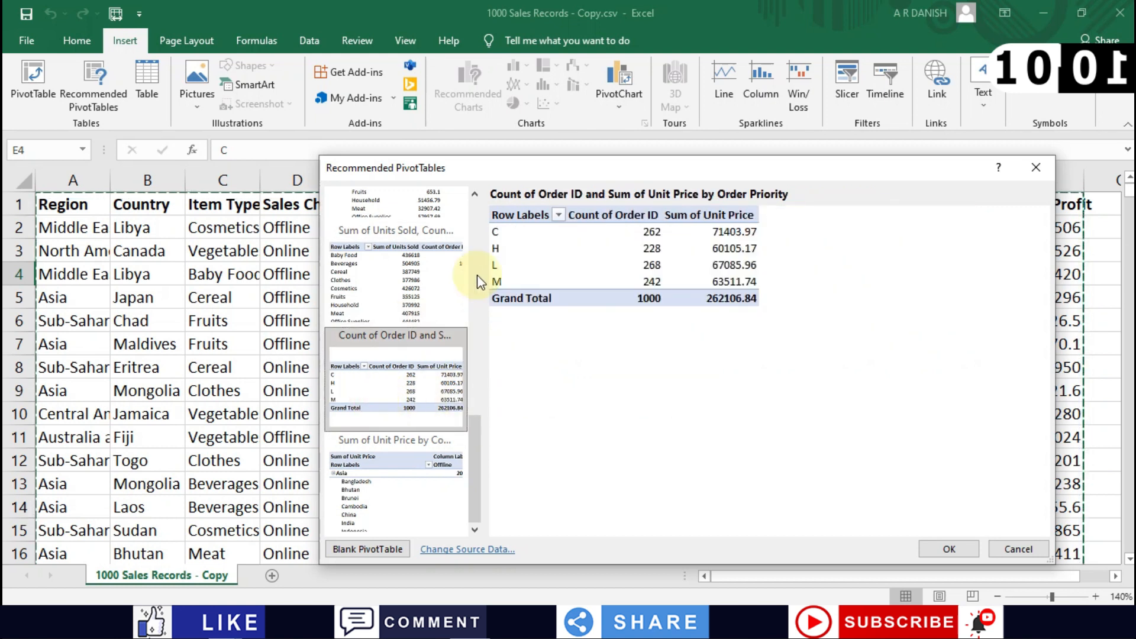
pyautogui.click(385, 487)
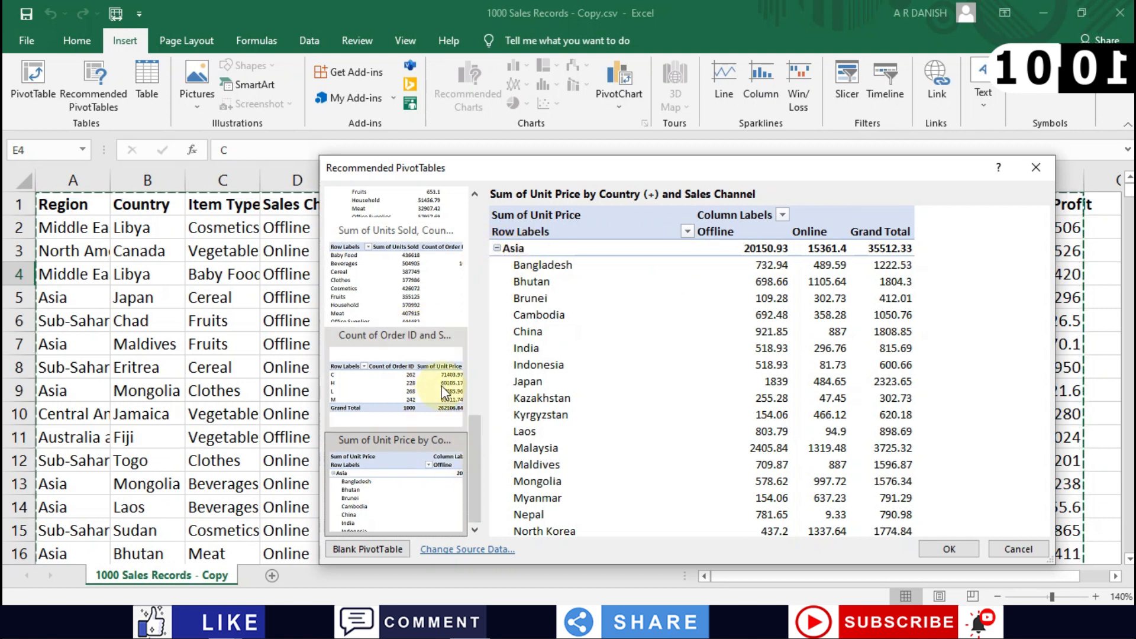
pyautogui.click(409, 303)
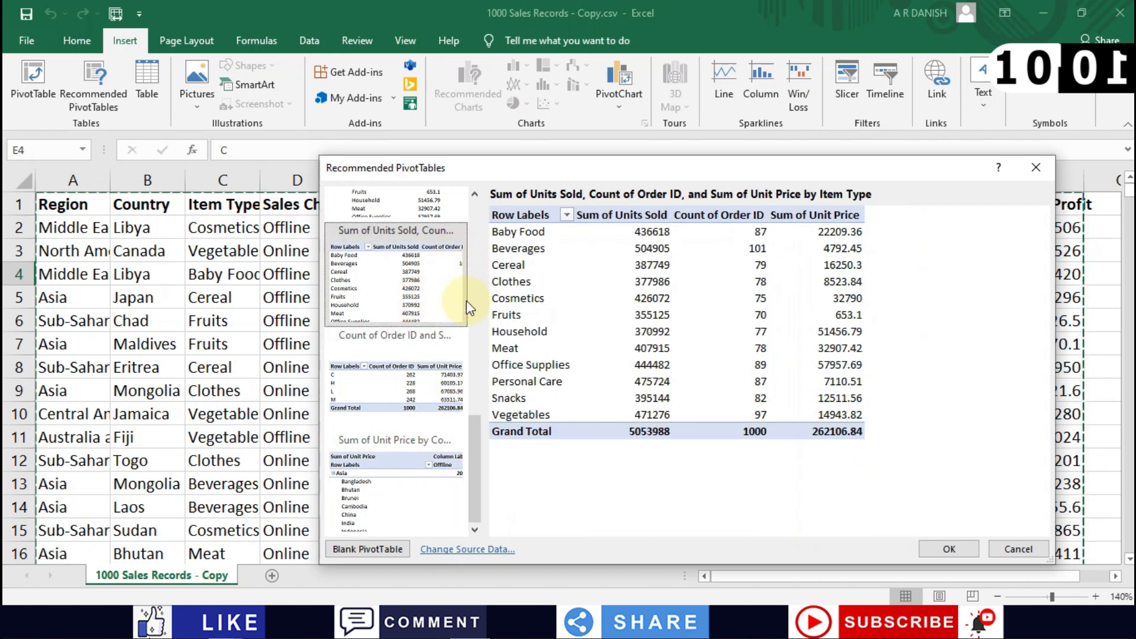
# - Preview the two recommended cost summaries by Order Priority and the Total Revenue, Total Cost and Total Profit summary by Item Type
pyautogui.scroll(3, 472, 300)
pyautogui.click(398, 329)
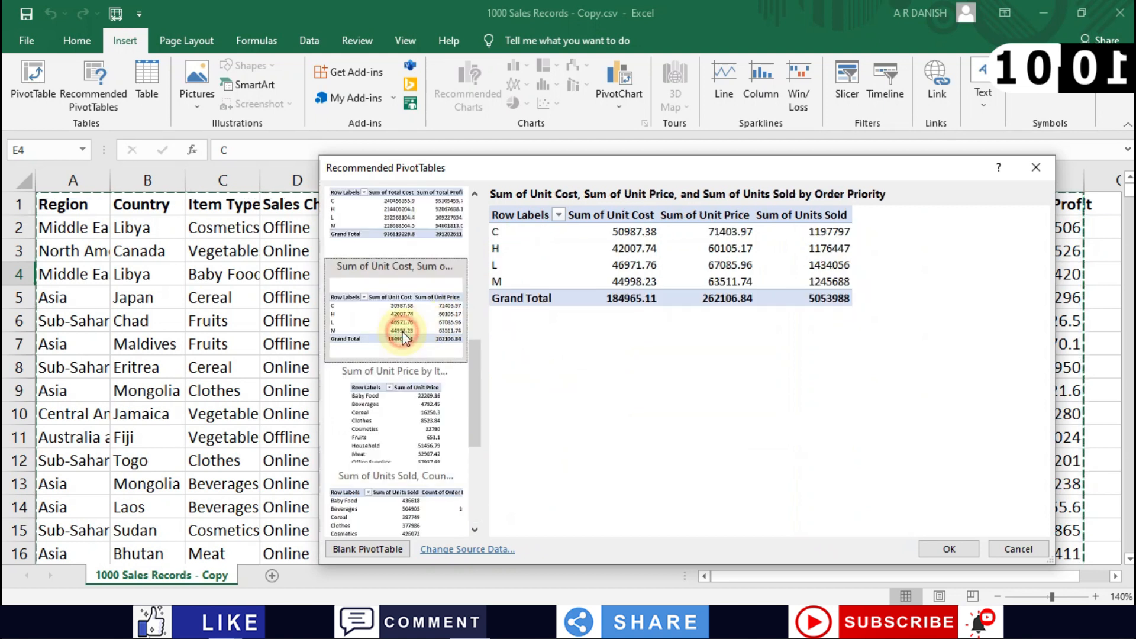
pyautogui.click(401, 238)
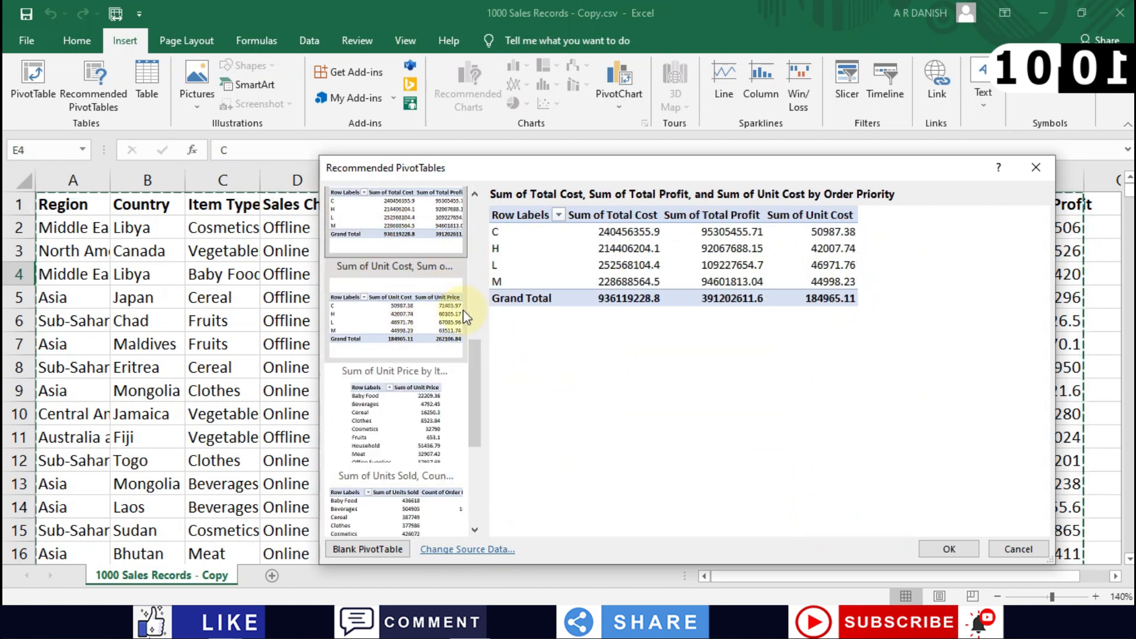
pyautogui.scroll(3, 474, 299)
pyautogui.click(370, 337)
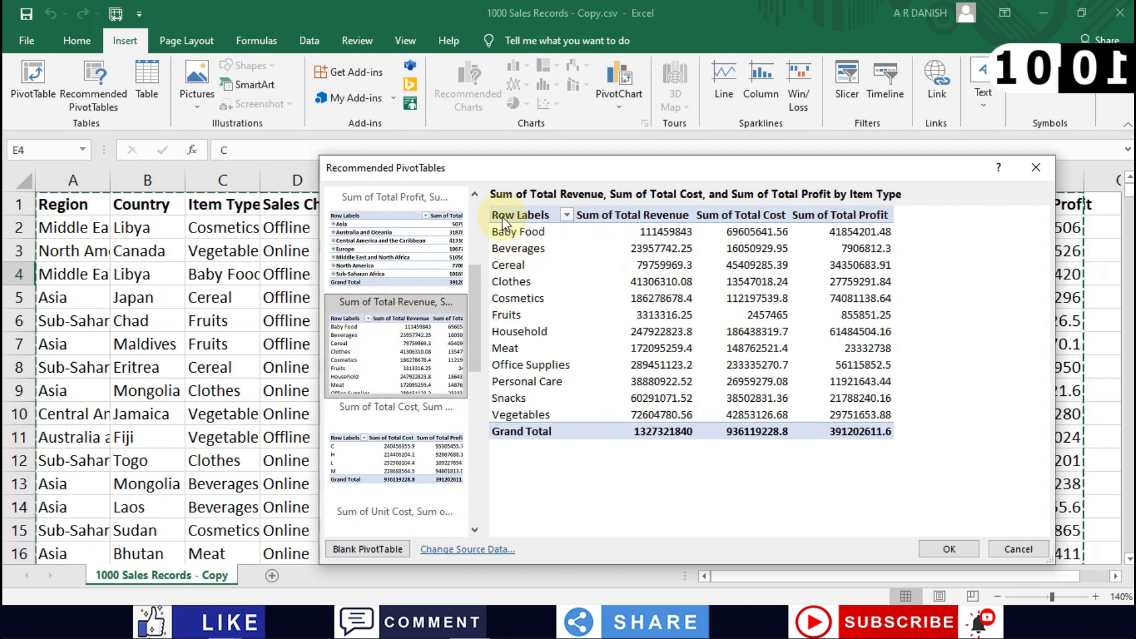
# - Compare the dialog with the source columns and insert the recommended PivotTable summing Total Profit, Unit Cost and Unit Price by Region and Country
pyautogui.moveTo(449, 177); pyautogui.dragTo(519, 153)
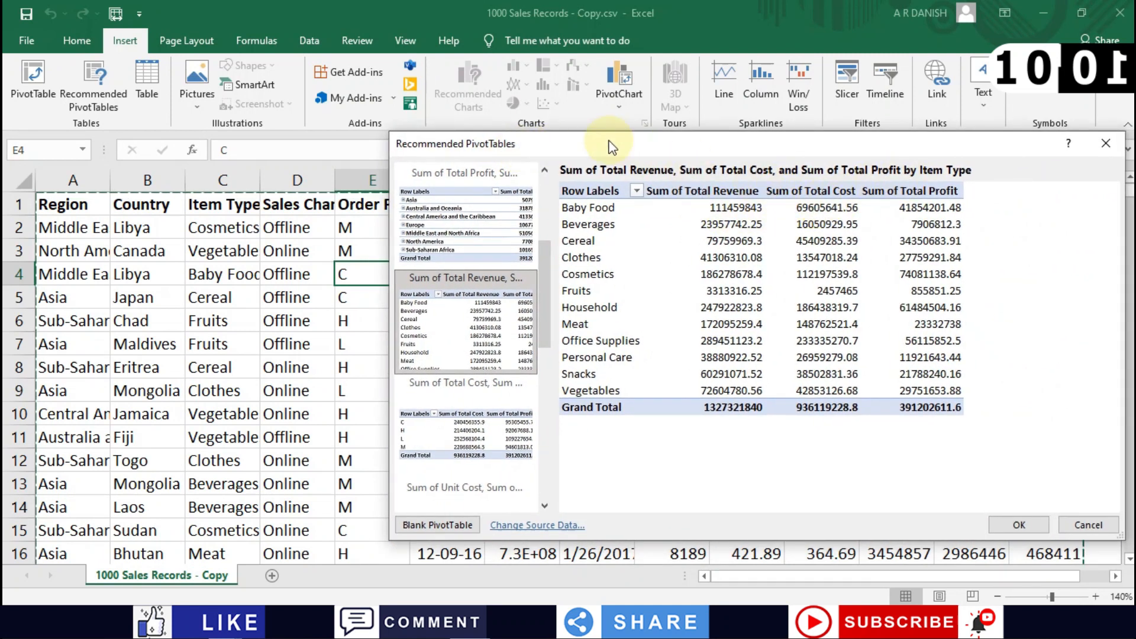
pyautogui.moveTo(595, 147); pyautogui.dragTo(778, 153)
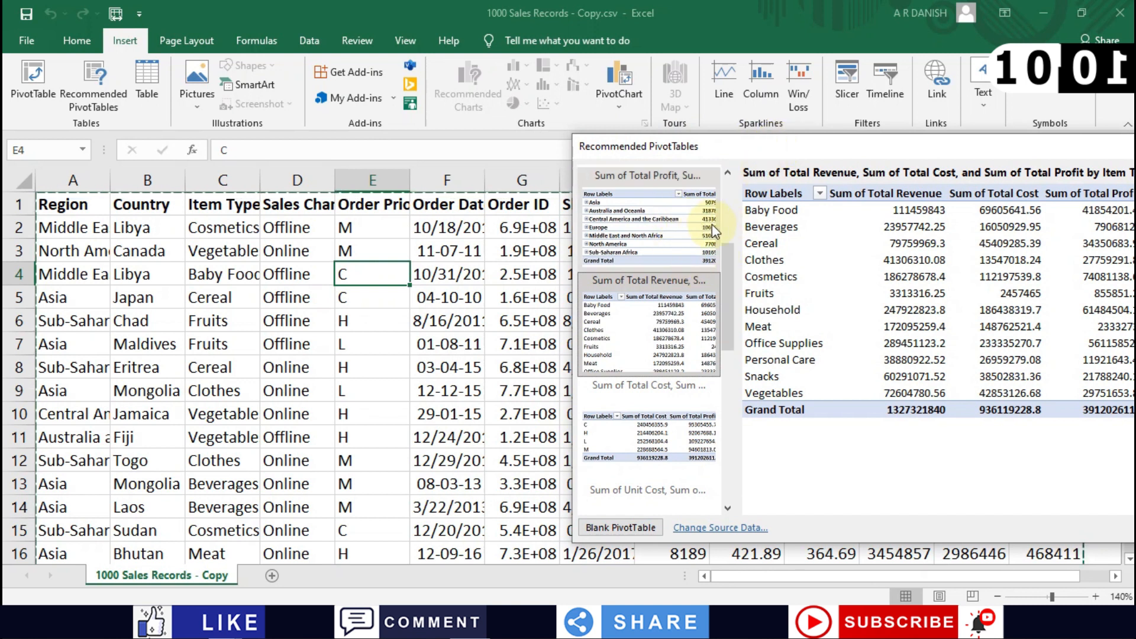
pyautogui.scroll(1, 729, 267)
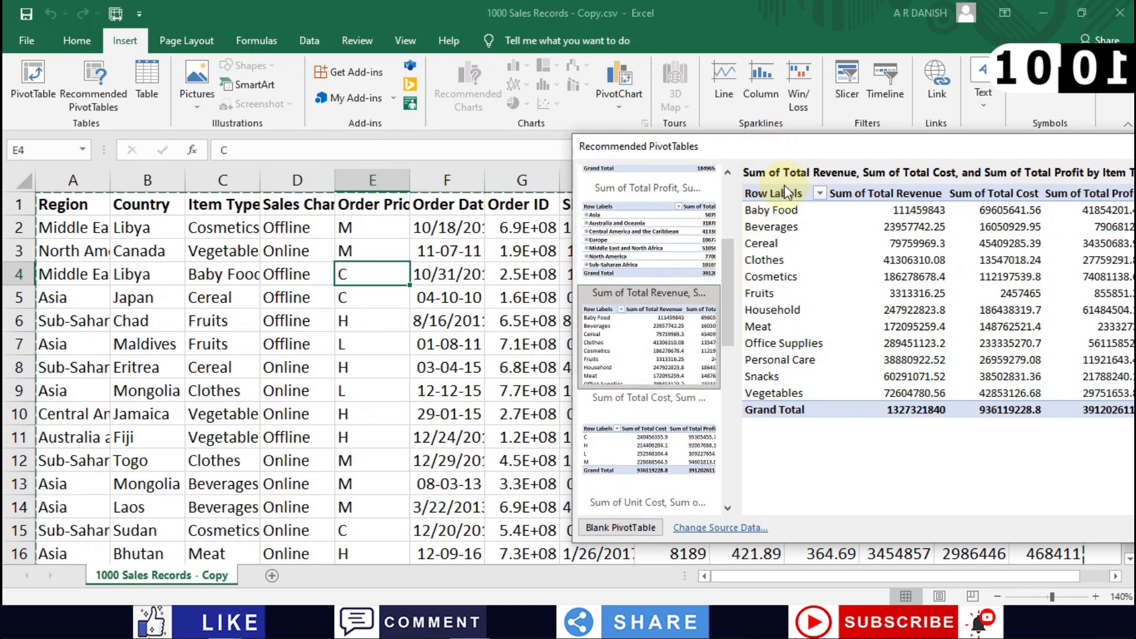
pyautogui.moveTo(837, 155); pyautogui.dragTo(586, 116)
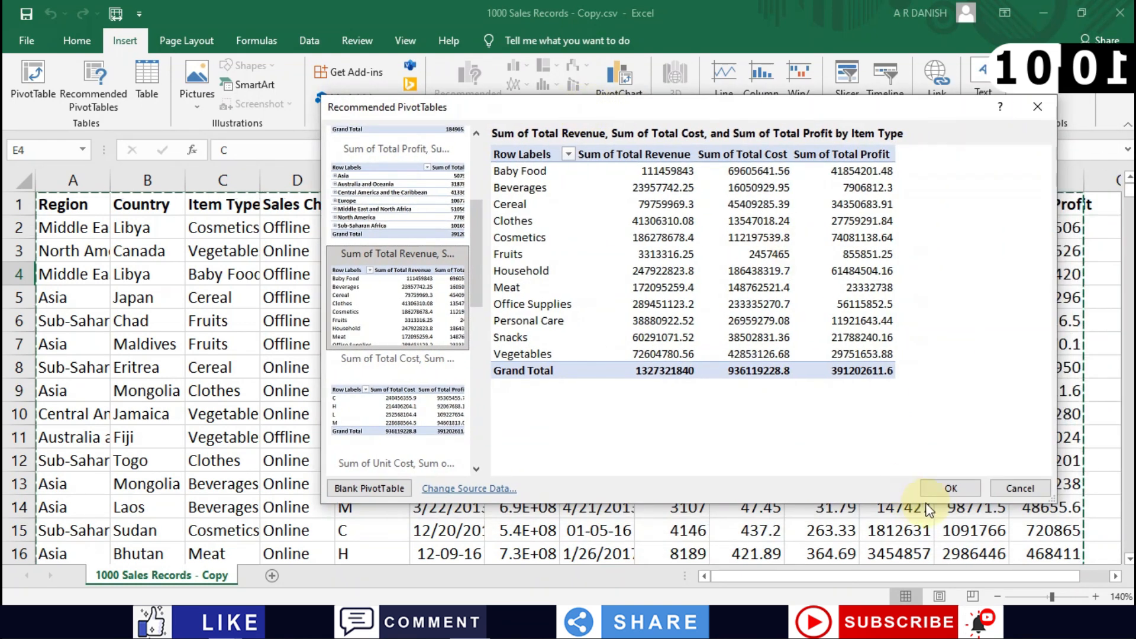
pyautogui.doubleClick(368, 219)
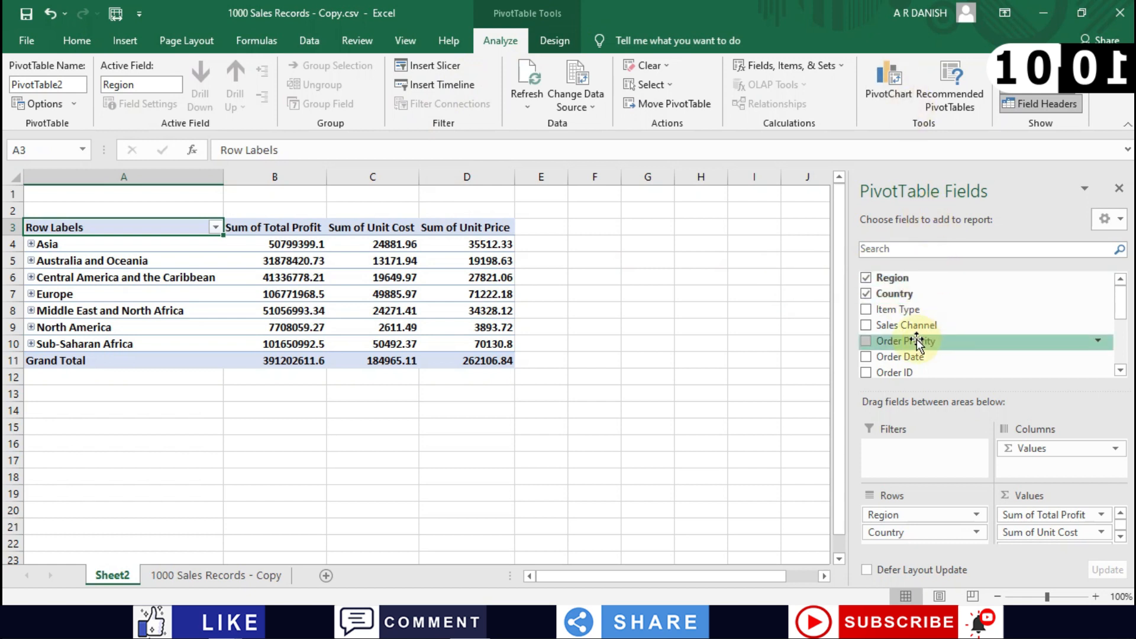
# - Add the Item Type field to the PivotTable rows beneath Region and Country
pyautogui.scroll(-1, 917, 447)
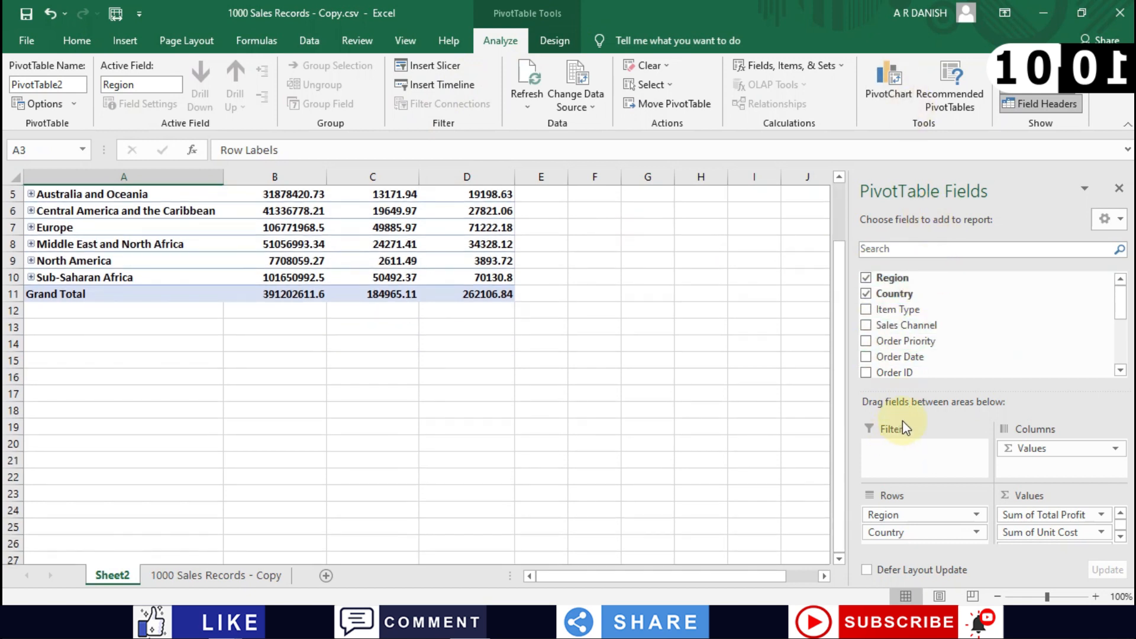
pyautogui.scroll(1, 899, 449)
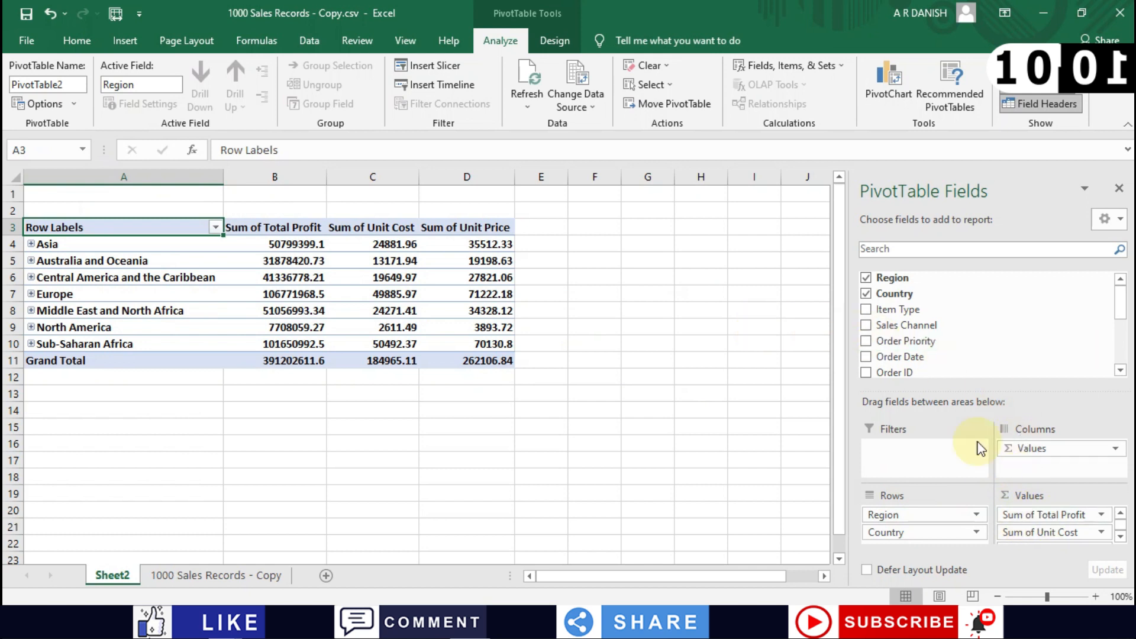
pyautogui.click(866, 314)
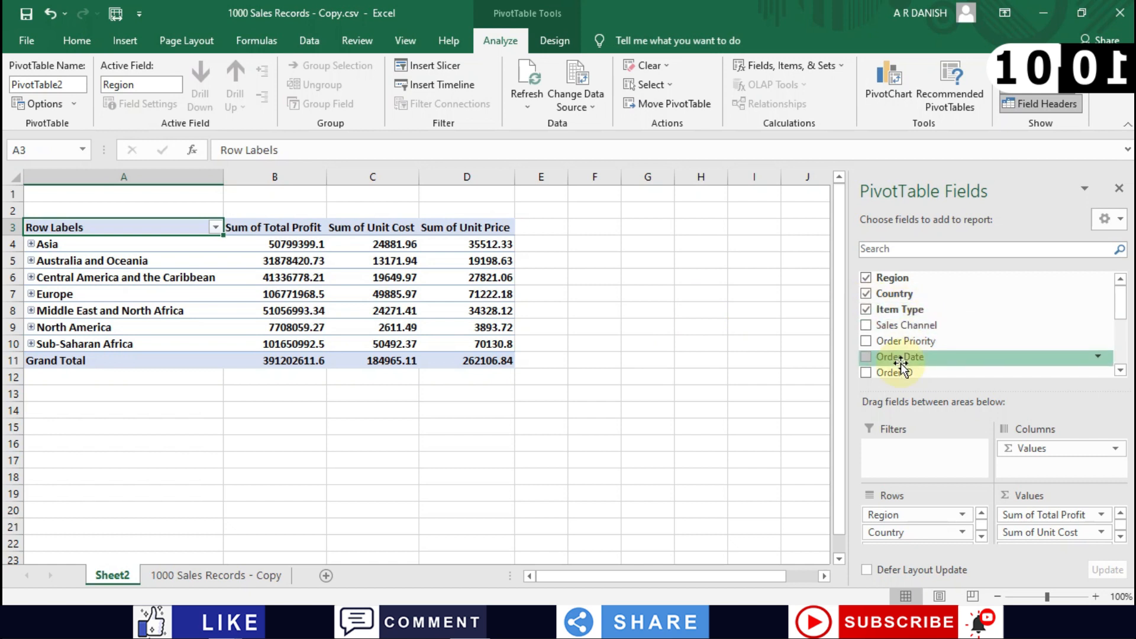
pyautogui.click(217, 390)
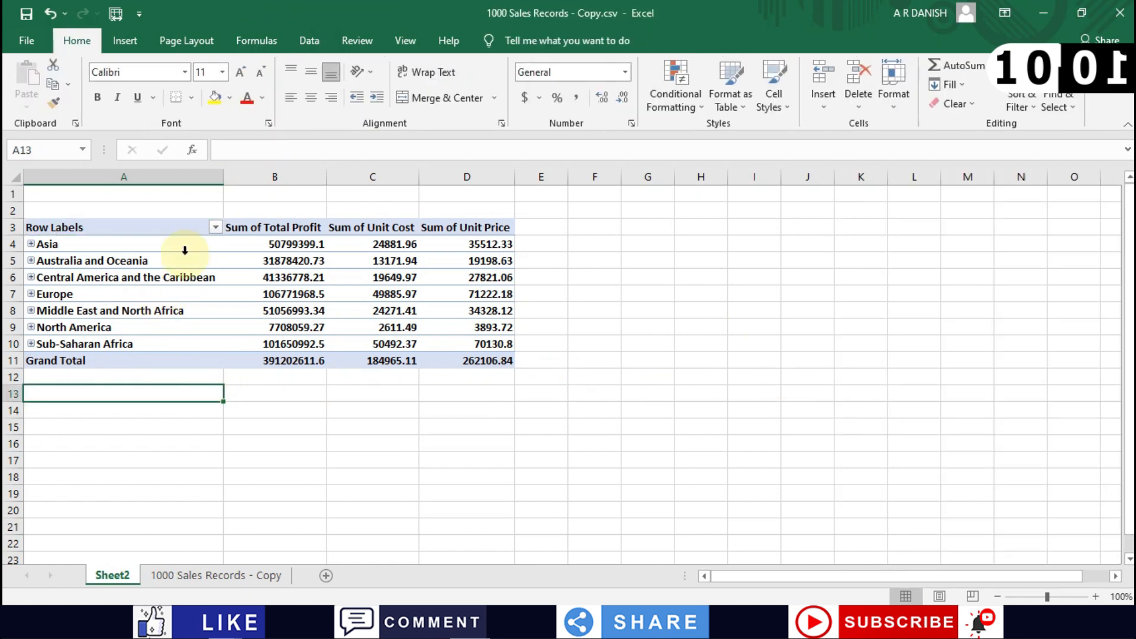
pyautogui.click(168, 276)
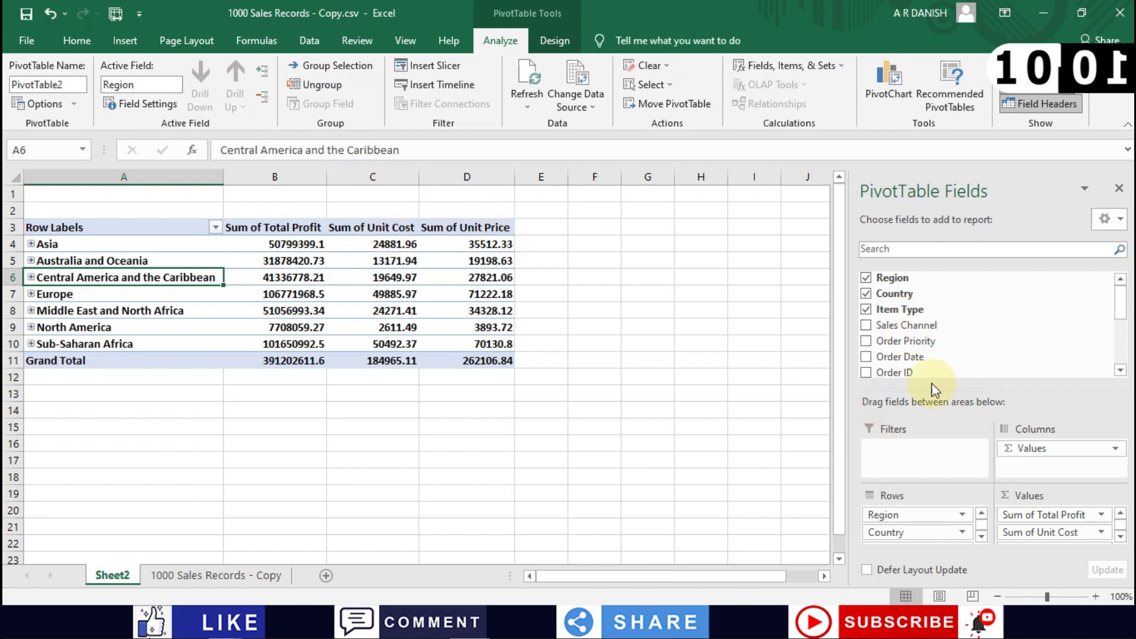
pyautogui.moveTo(909, 306); pyautogui.dragTo(928, 544)
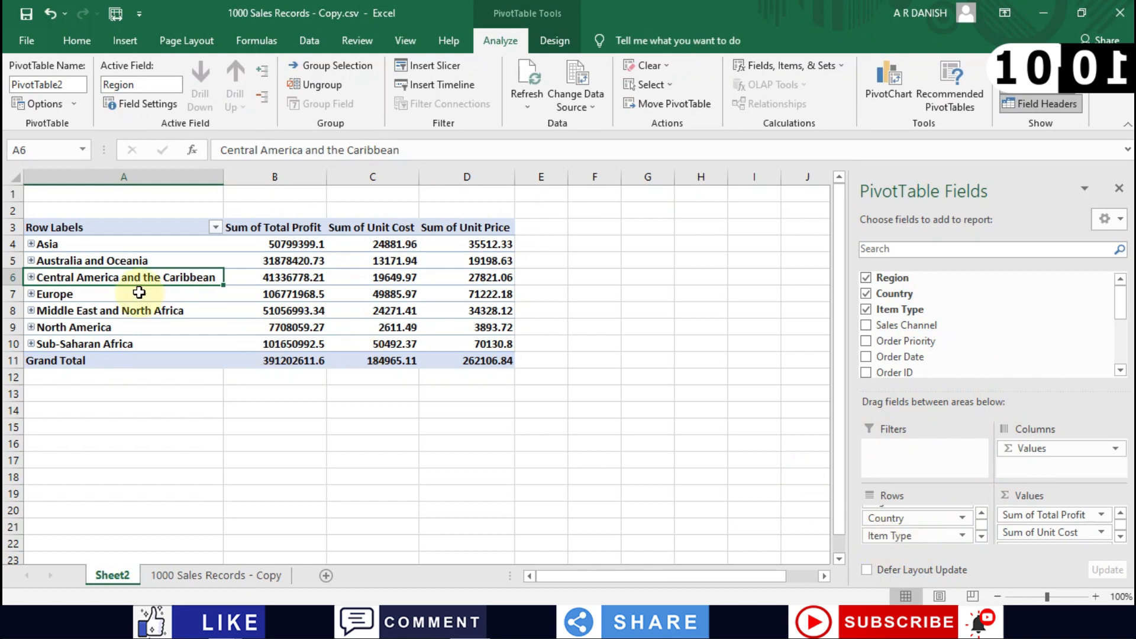
# - Expand the Asia region in the PivotTable to review its countries and their item types
pyautogui.click(31, 245)
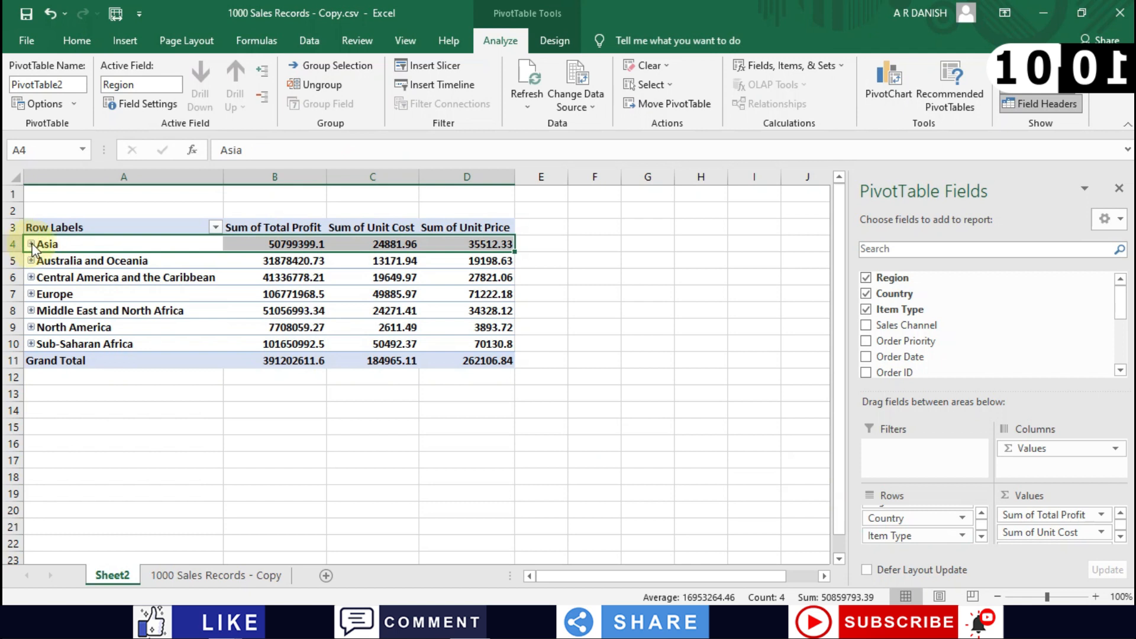
pyautogui.click(31, 244)
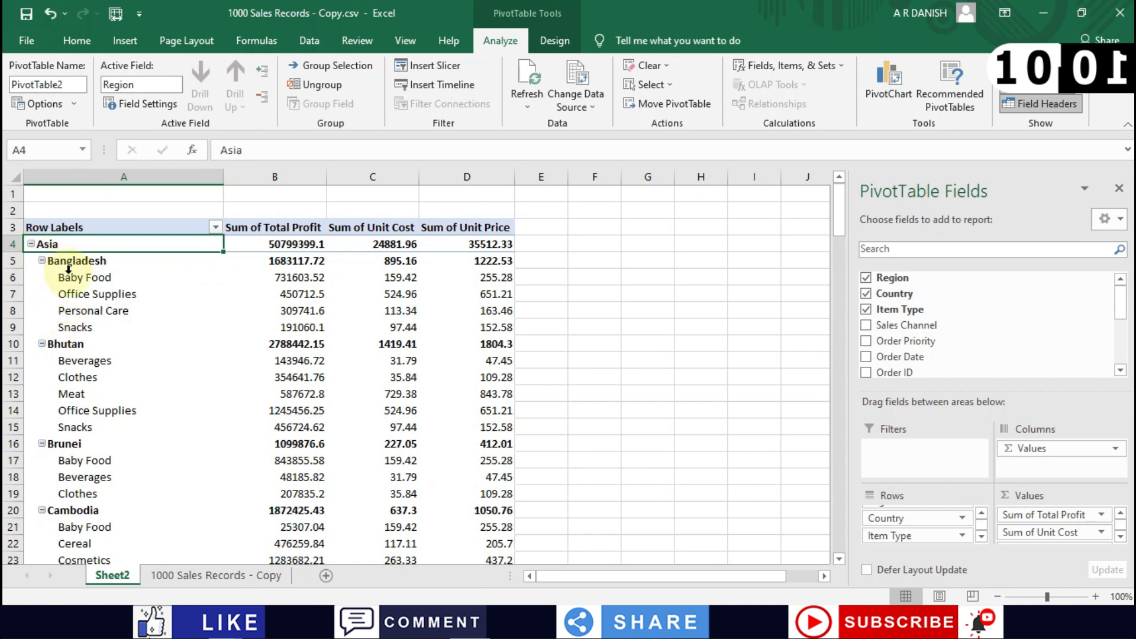
pyautogui.scroll(-2, 53, 385)
pyautogui.scroll(2, 57, 387)
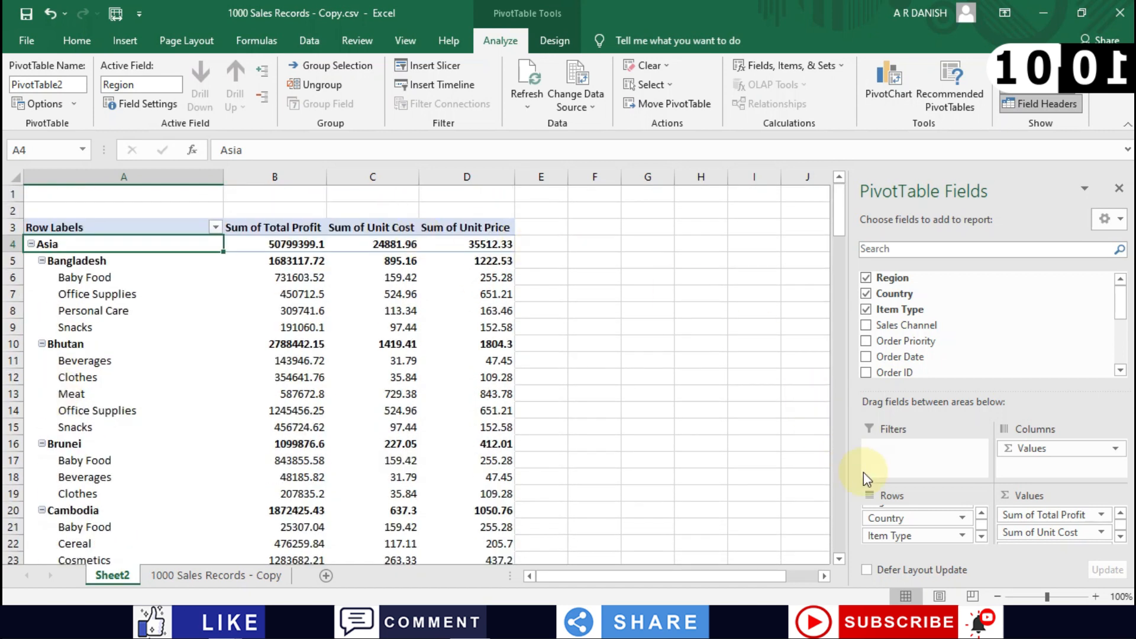
# - Remove the Country field from the PivotTable rows and check the item types listed directly under Asia
pyautogui.moveTo(944, 519); pyautogui.dragTo(940, 424)
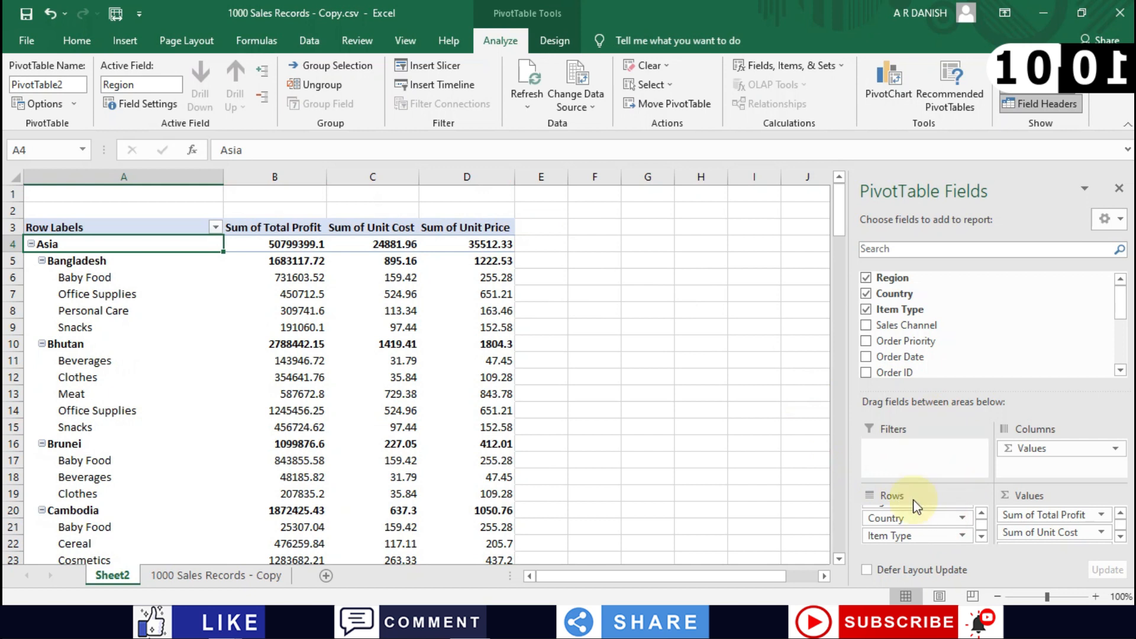
pyautogui.click(865, 294)
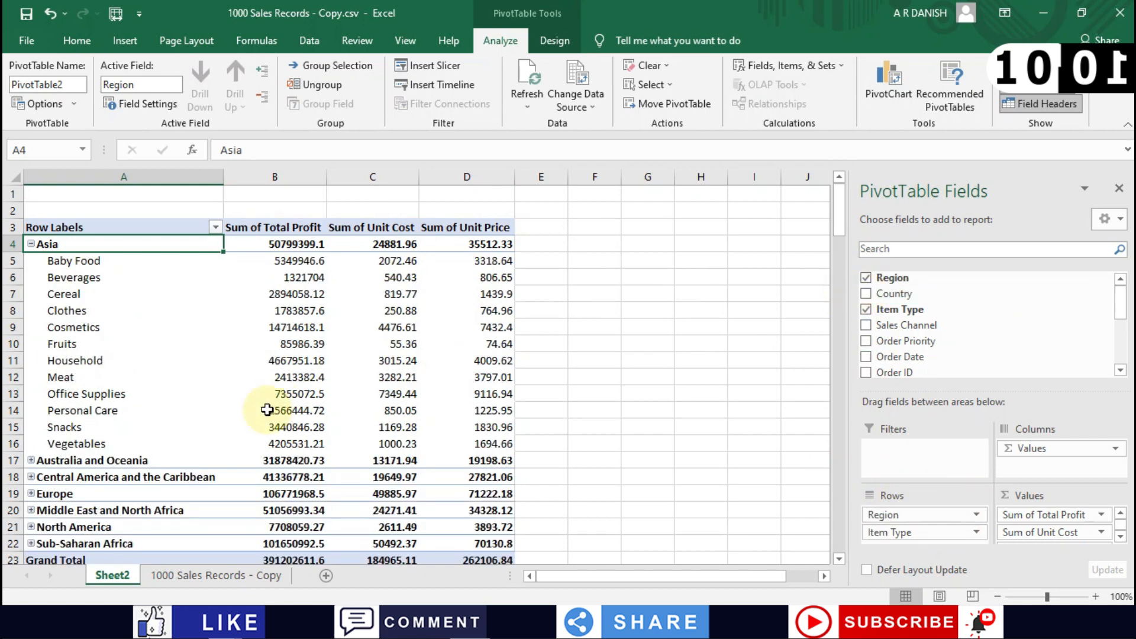
pyautogui.click(31, 243)
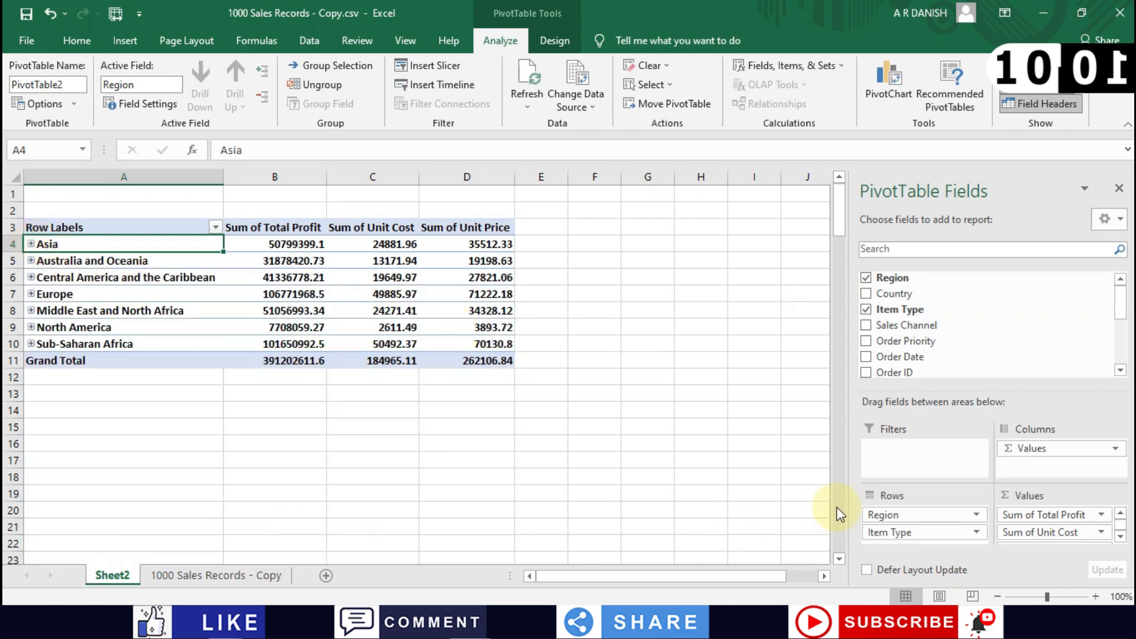
pyautogui.click(31, 244)
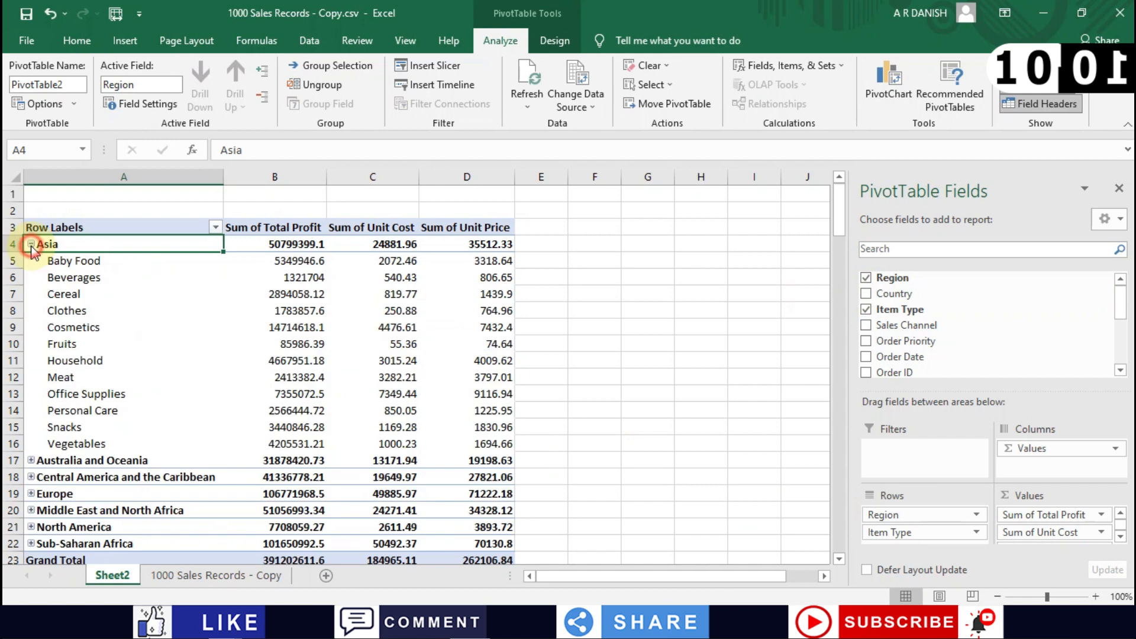
pyautogui.click(80, 269)
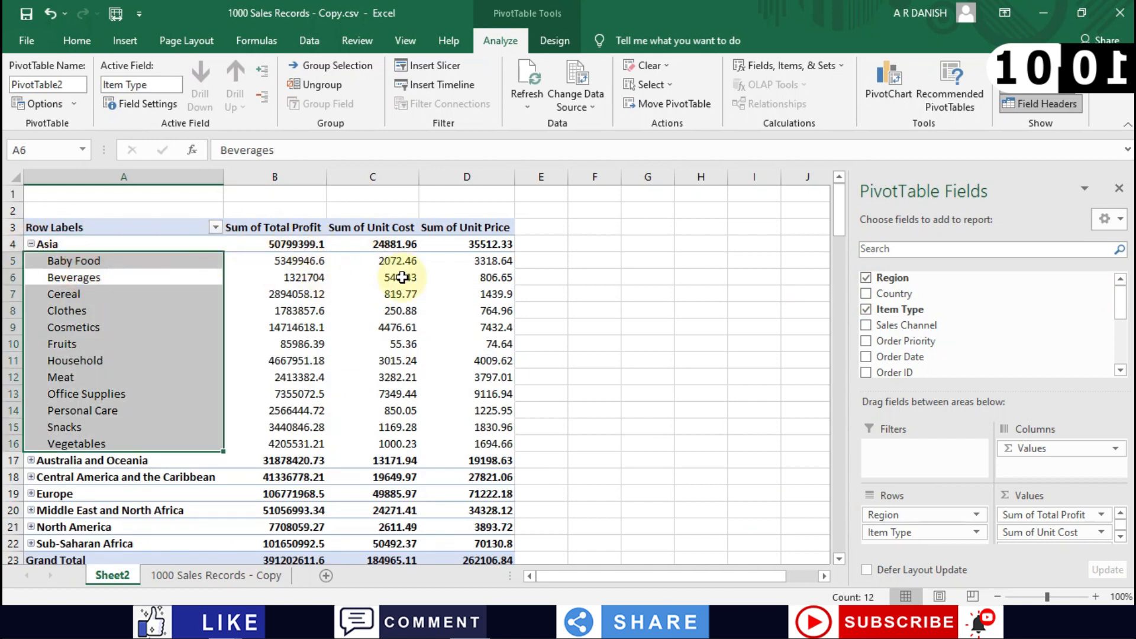
pyautogui.click(500, 262)
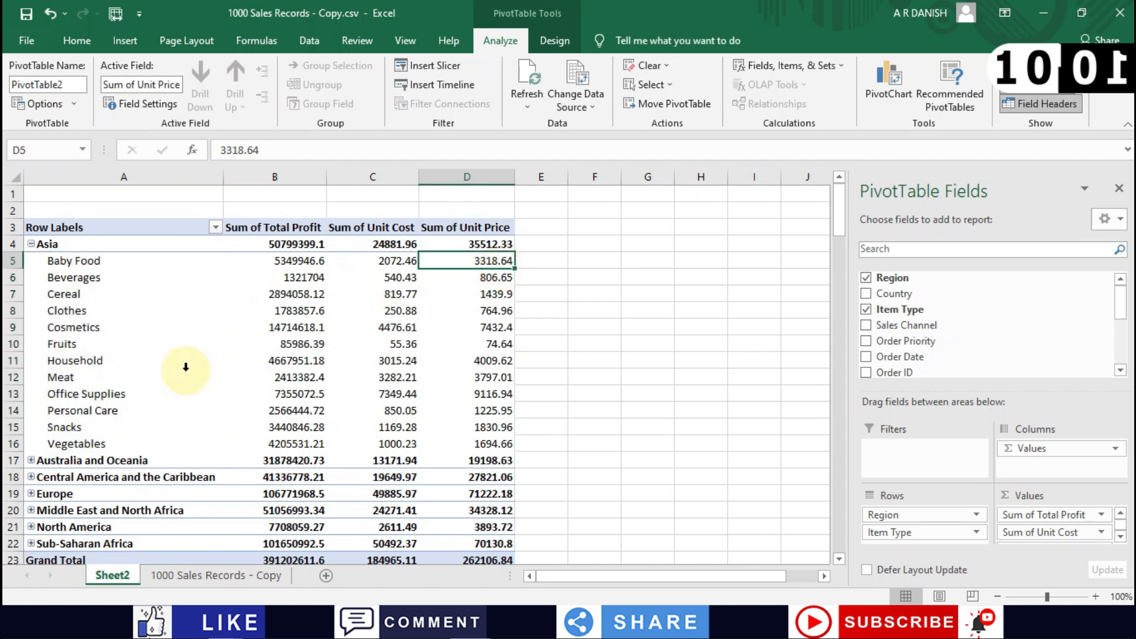
# - Expand the Australia and Oceania region to show its item types
pyautogui.scroll(-2, 184, 367)
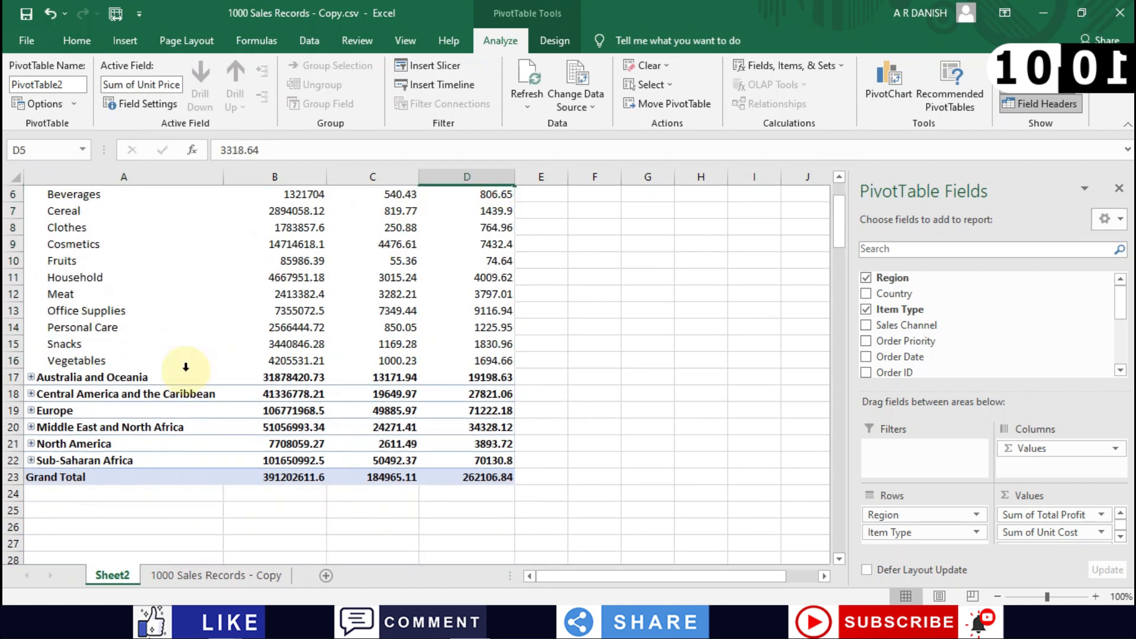
pyautogui.click(30, 377)
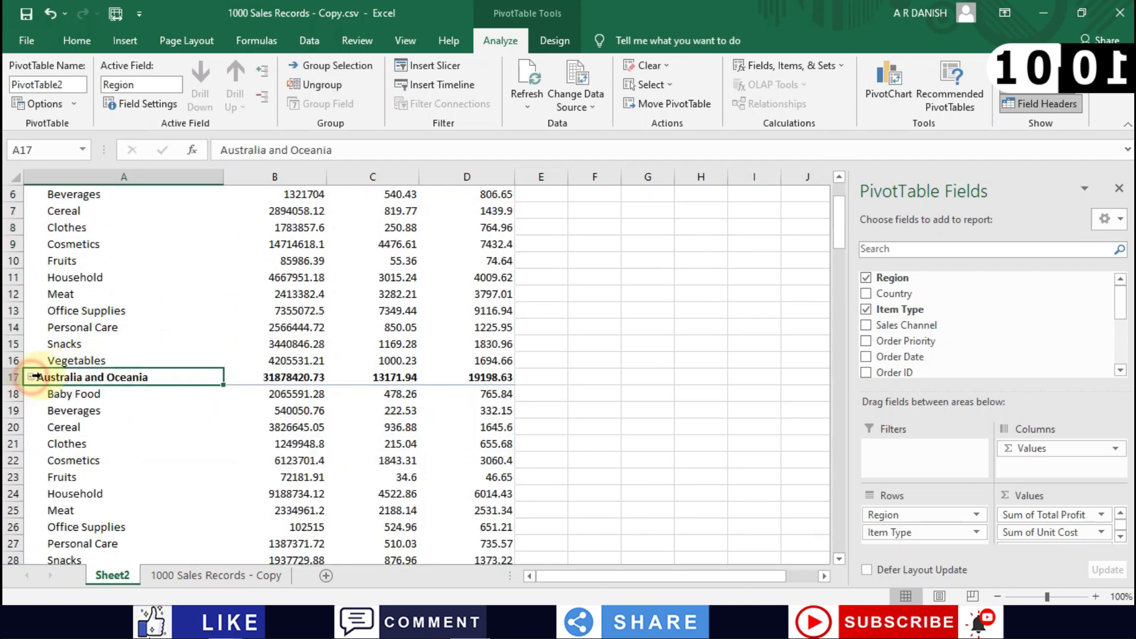
pyautogui.scroll(-2, 36, 349)
pyautogui.click(108, 362)
pyautogui.scroll(-2, 108, 355)
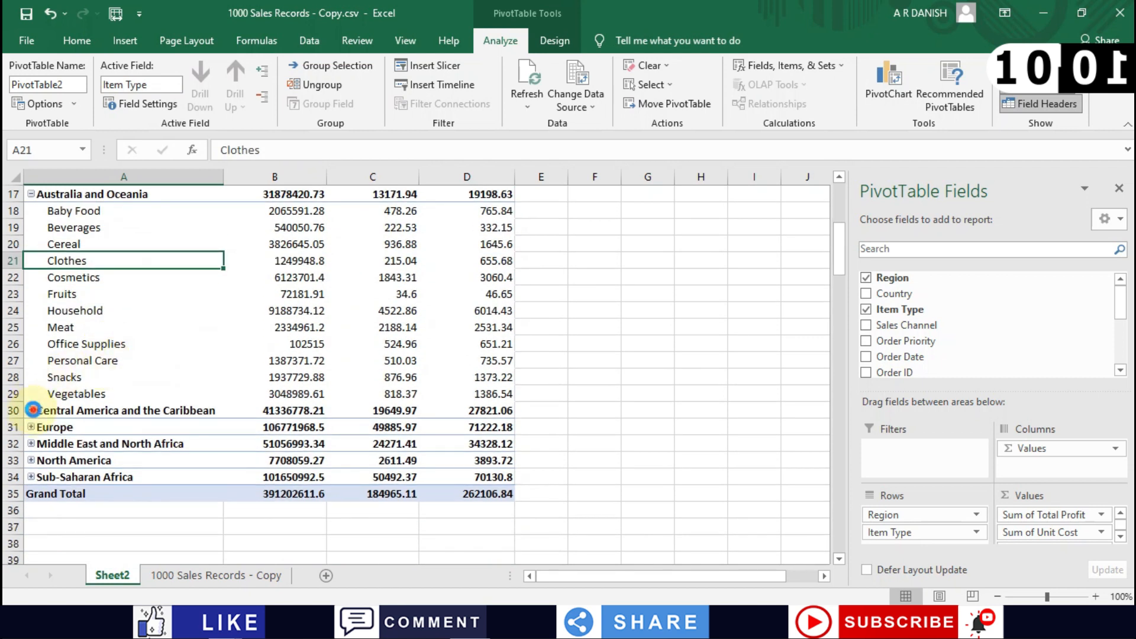
# - Expand the Central America and the Caribbean region and review the item-type figures across the expanded regions
pyautogui.click(33, 409)
pyautogui.scroll(-2, 139, 368)
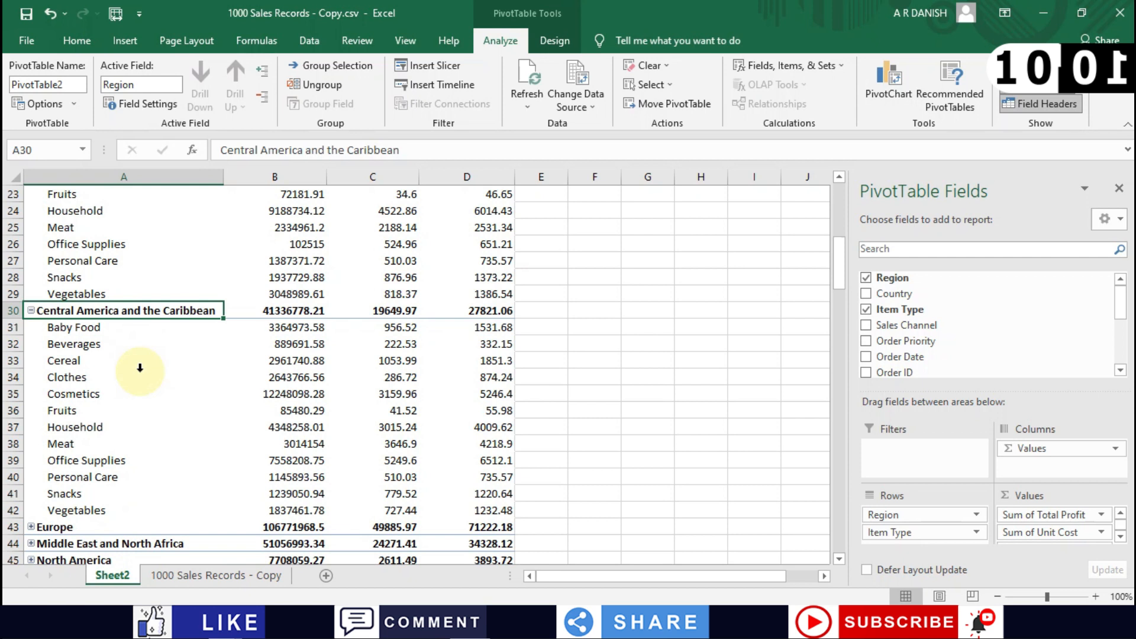
pyautogui.scroll(-2, 140, 368)
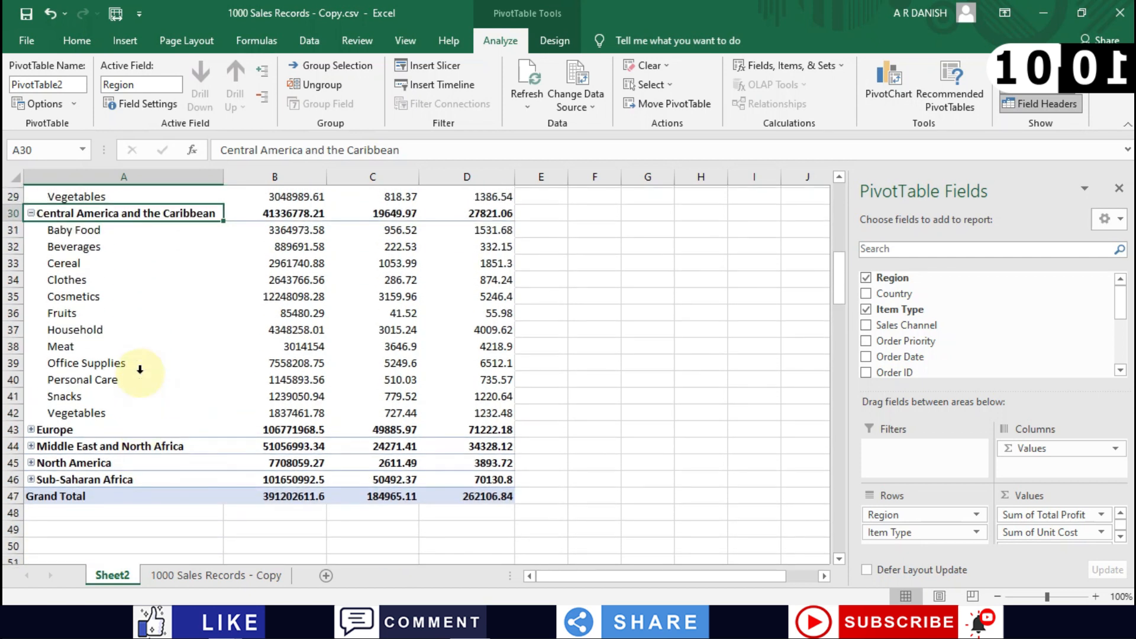
pyautogui.scroll(9, 140, 369)
pyautogui.scroll(-15, 139, 370)
pyautogui.scroll(9, 140, 373)
pyautogui.scroll(6, 47, 389)
pyautogui.scroll(-9, 47, 389)
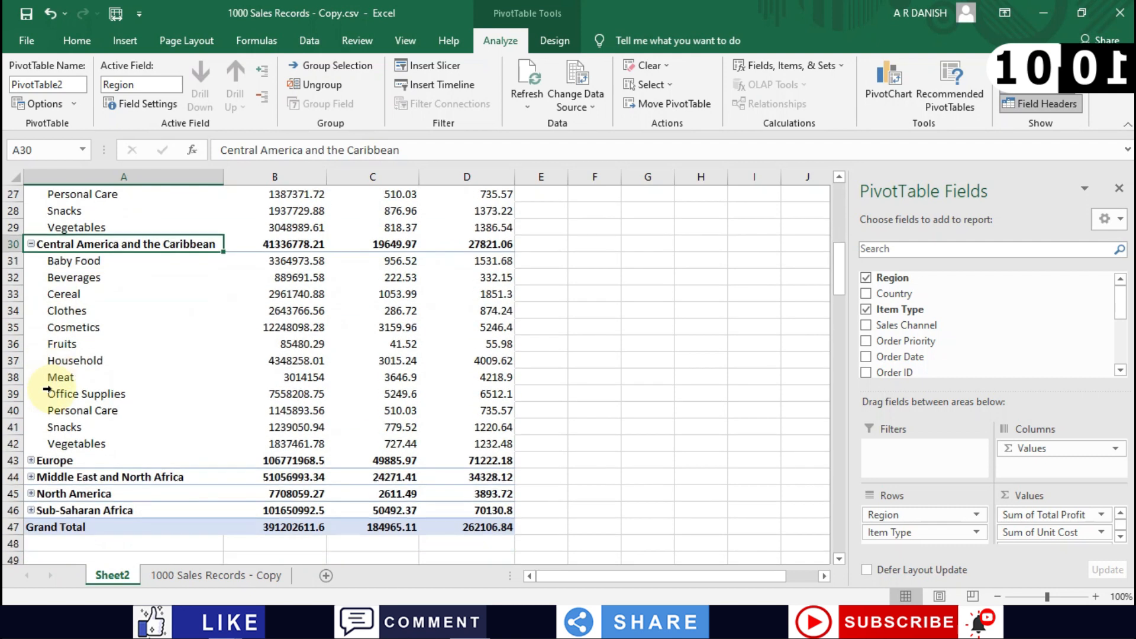
pyautogui.scroll(-1, 47, 390)
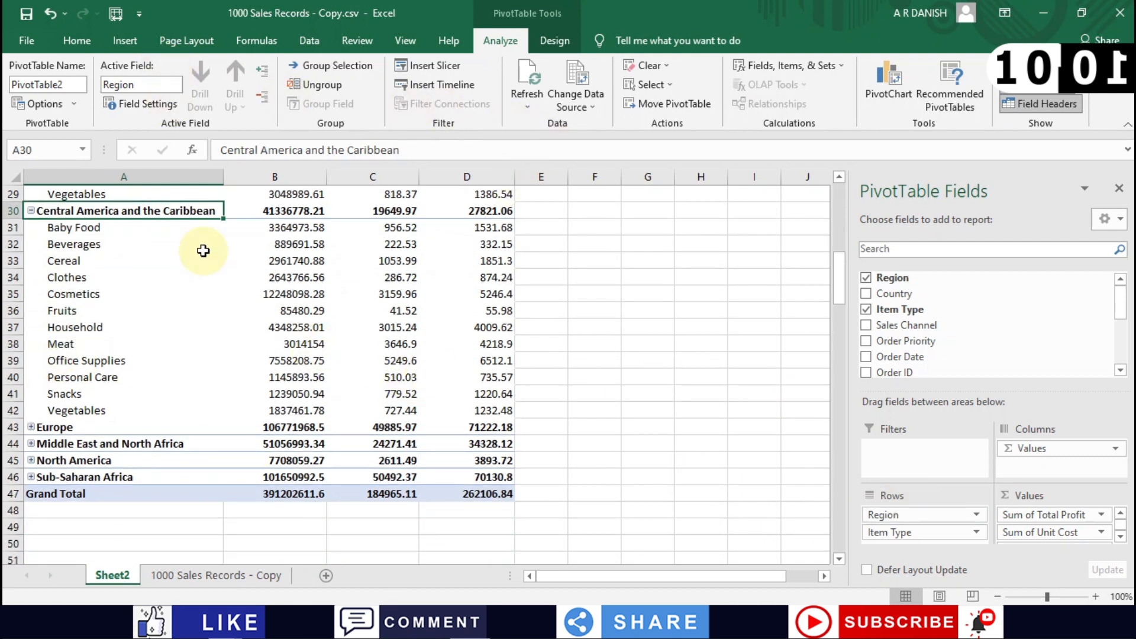
# - Create a blank PivotTable on a new worksheet from the range A1:N1001 of the 1000 Sales Records - Copy sheet
pyautogui.click(190, 579)
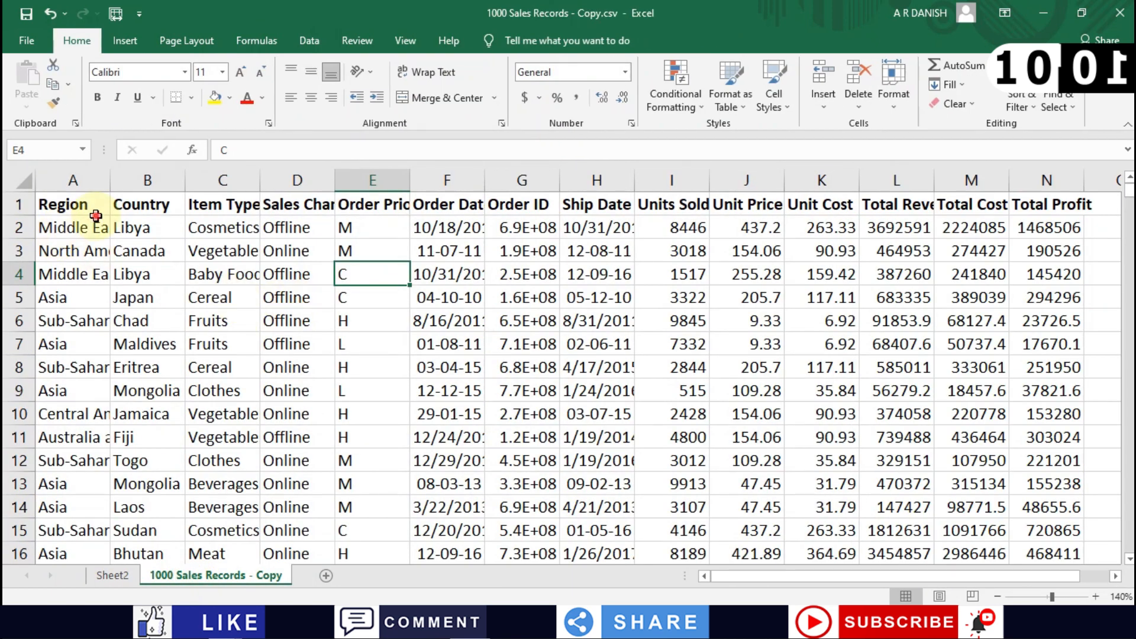
pyautogui.click(57, 232)
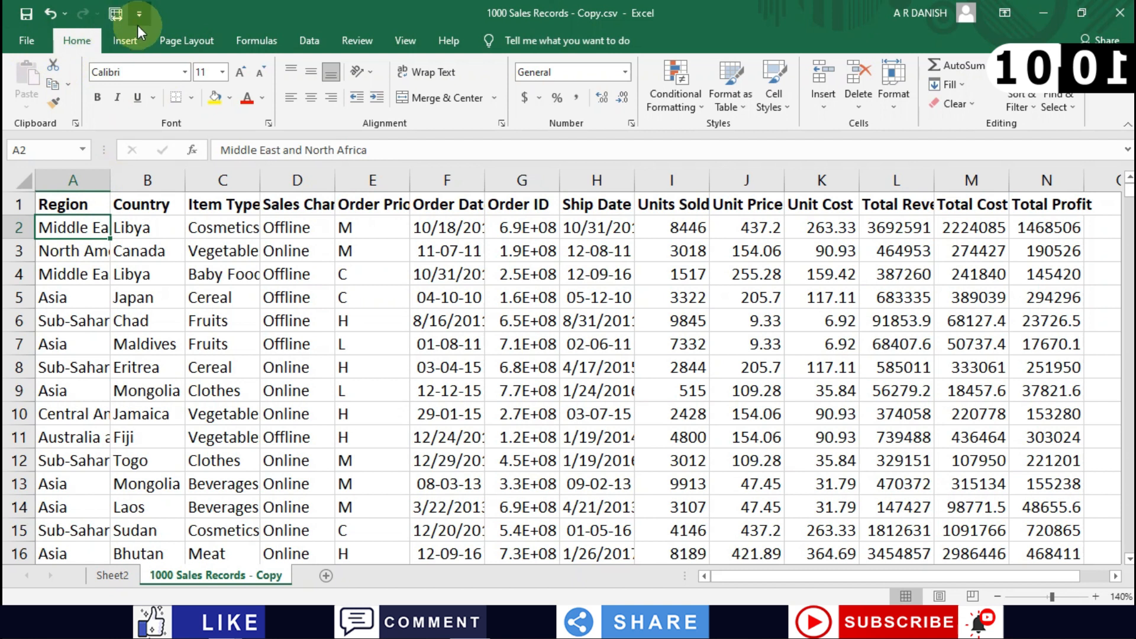
pyautogui.click(132, 42)
pyautogui.click(41, 86)
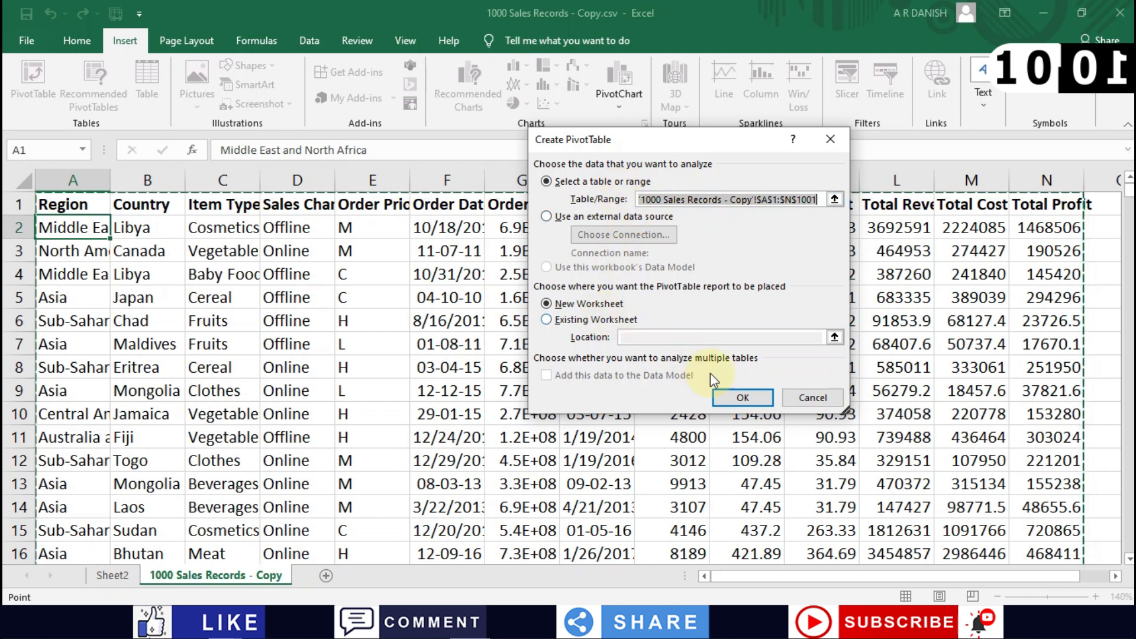
pyautogui.click(739, 397)
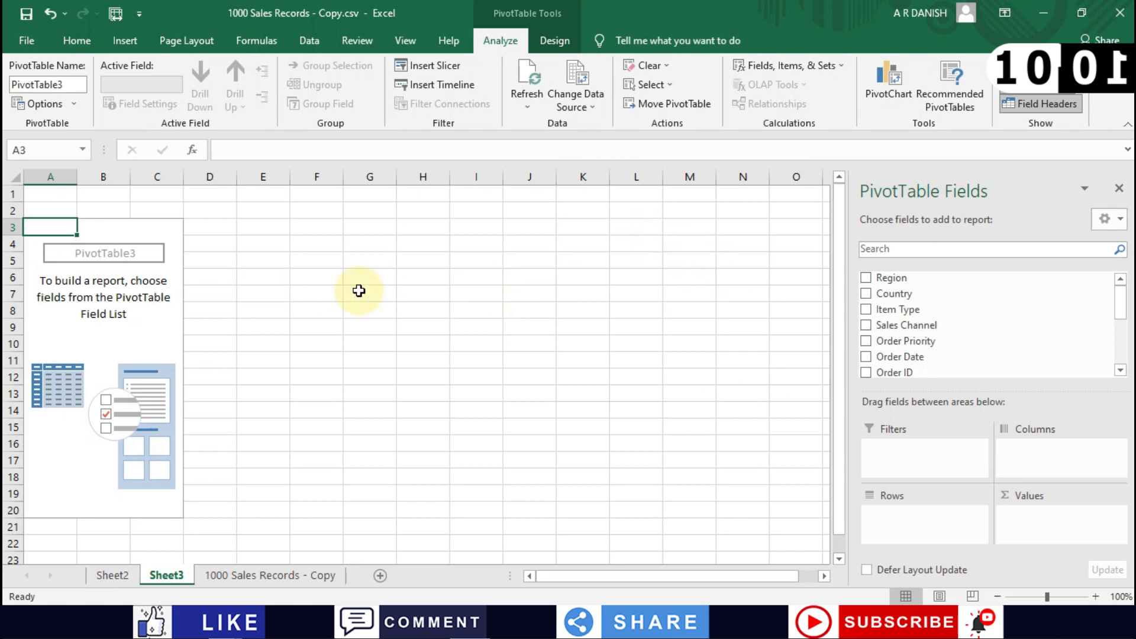
# - Add Region as the rows and the sums of Total Revenue and Total Profit as the values of the blank PivotTable
pyautogui.click(866, 278)
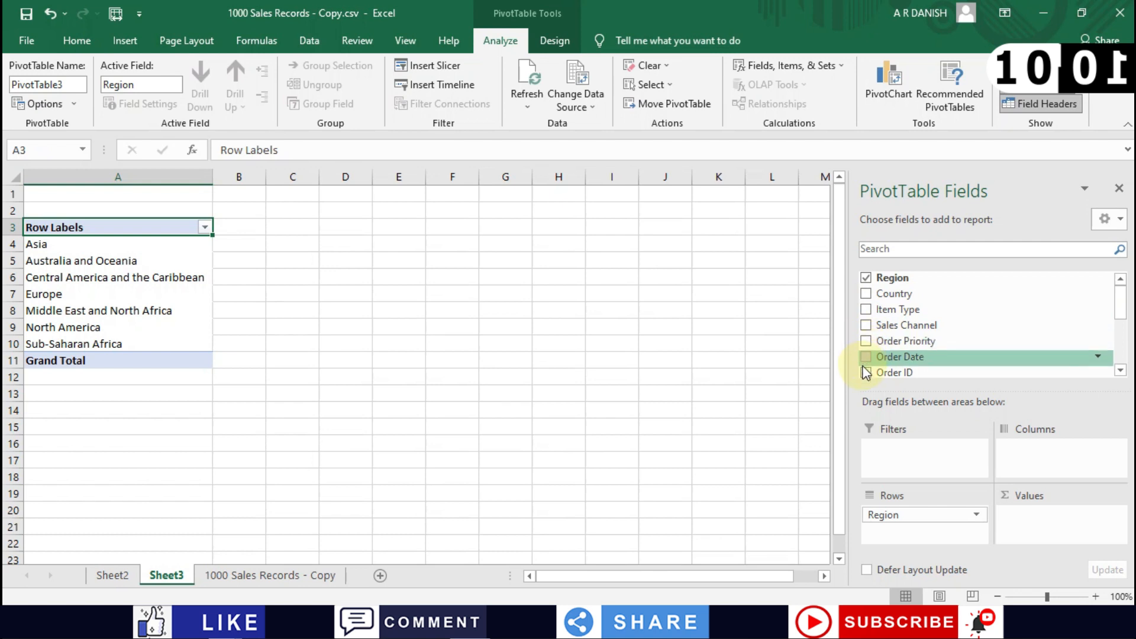
pyautogui.moveTo(1119, 299); pyautogui.dragTo(1090, 359)
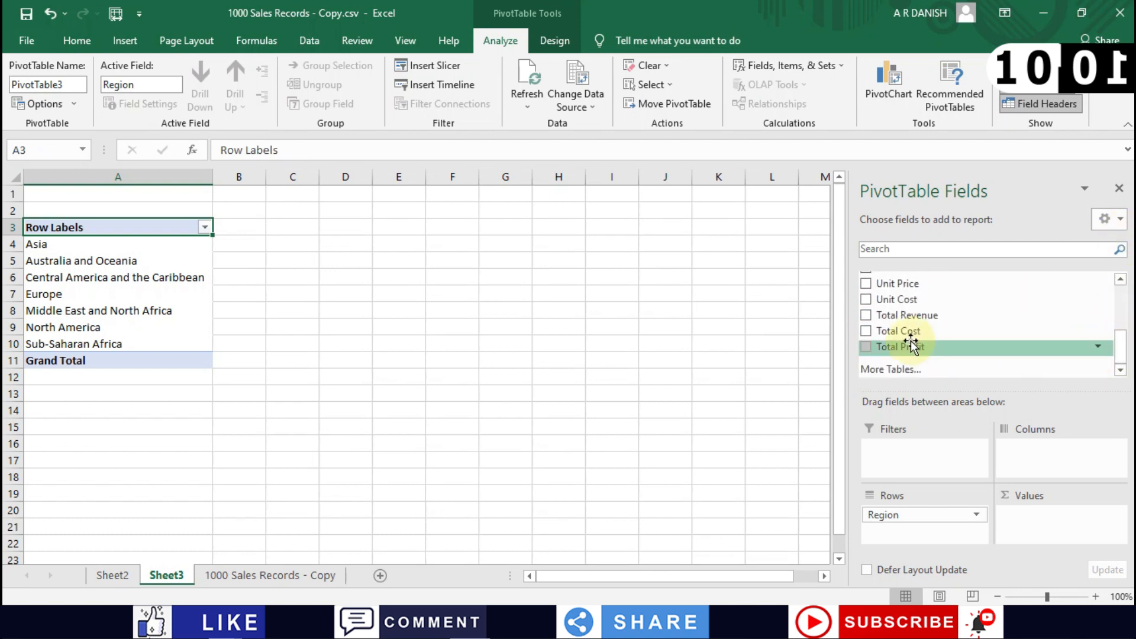
pyautogui.click(866, 316)
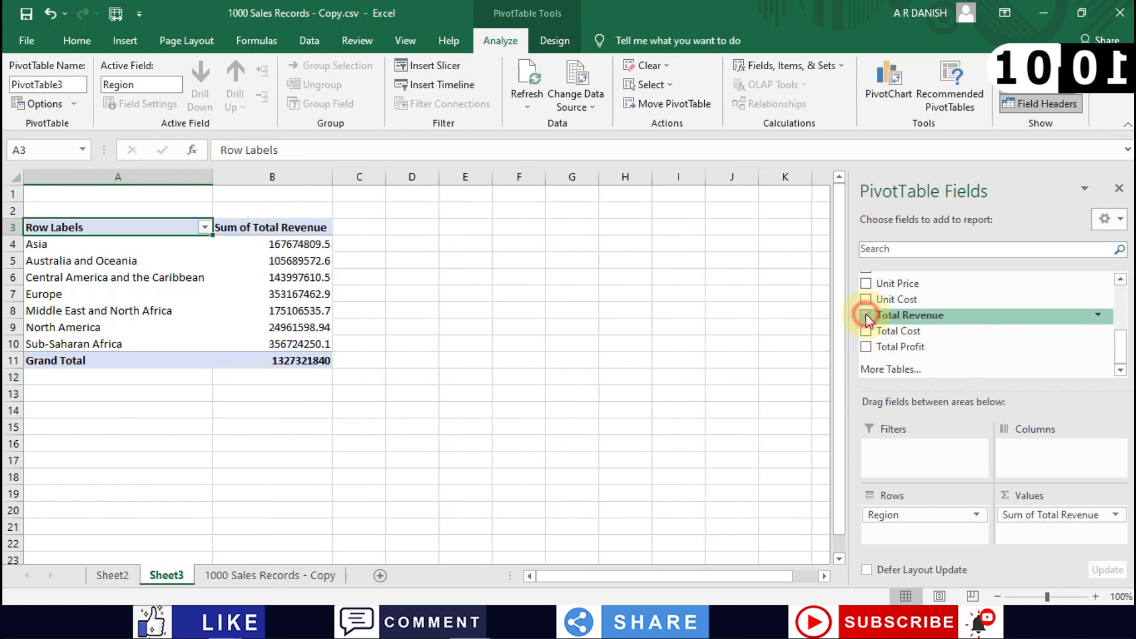
pyautogui.click(866, 347)
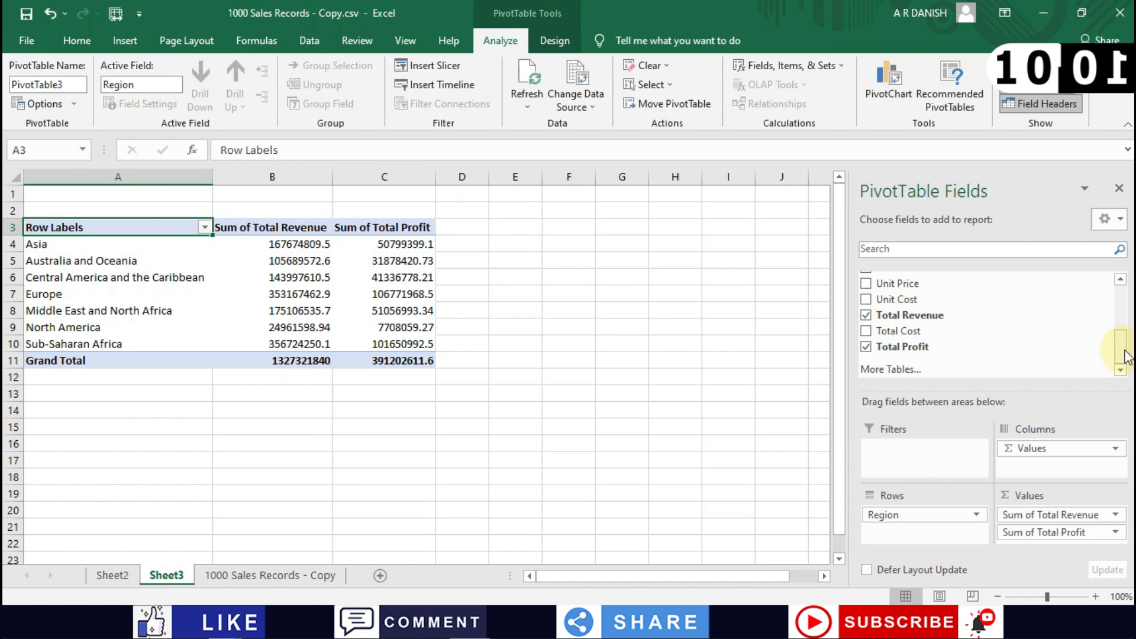
# - Examine the total revenue and total profit figures for the Asia and the Australia and Oceania regions
pyautogui.moveTo(1123, 353); pyautogui.dragTo(1119, 325)
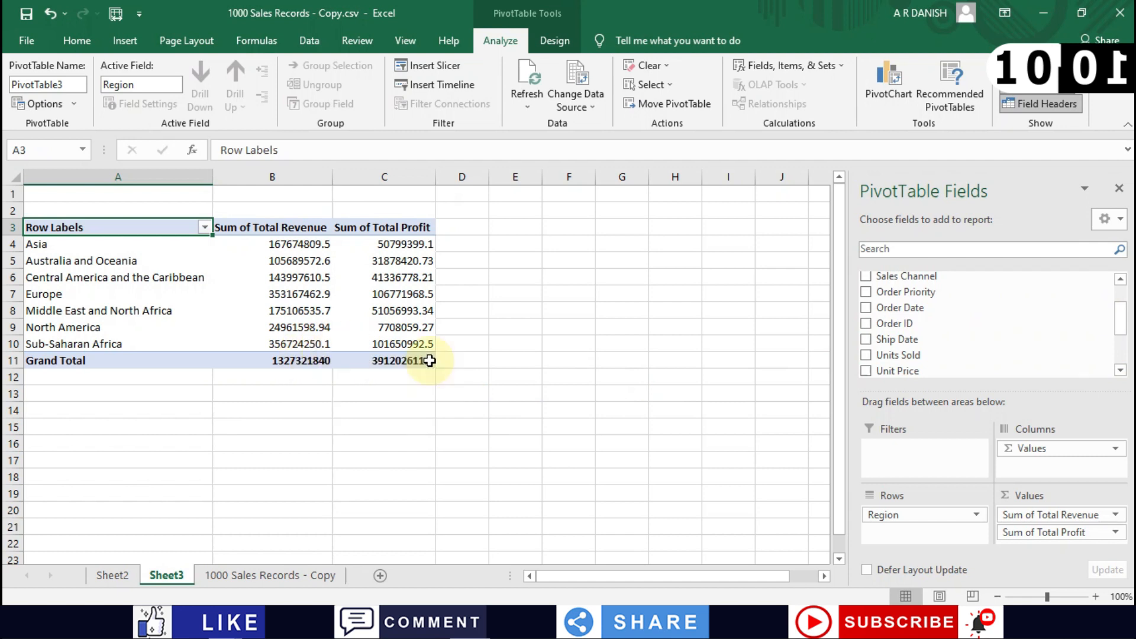
pyautogui.click(540, 404)
pyautogui.click(375, 423)
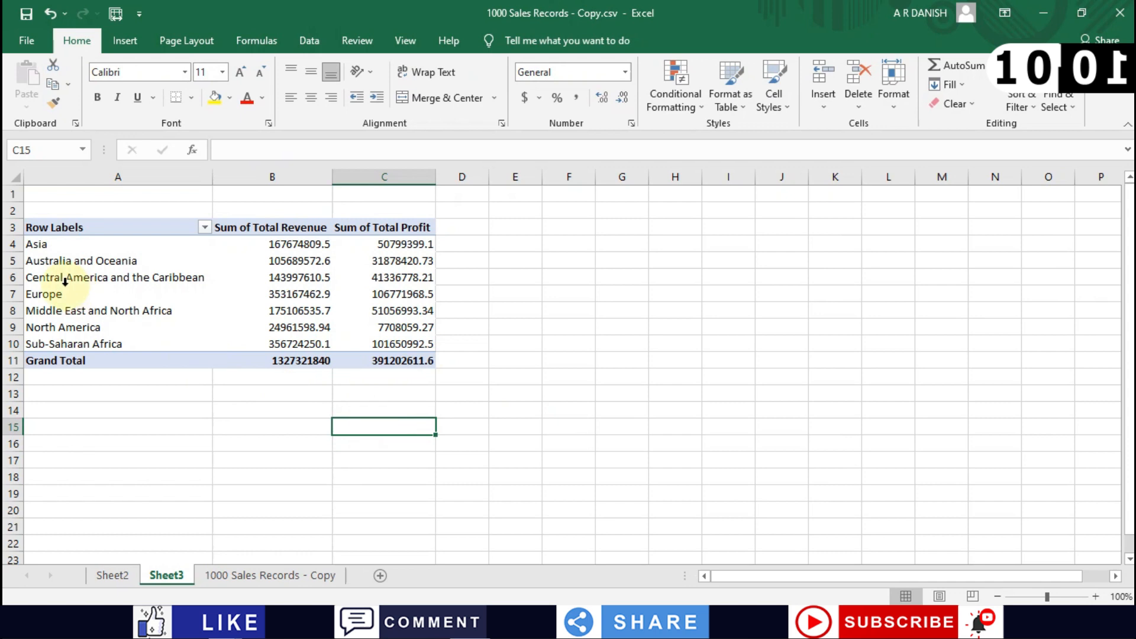
pyautogui.click(45, 249)
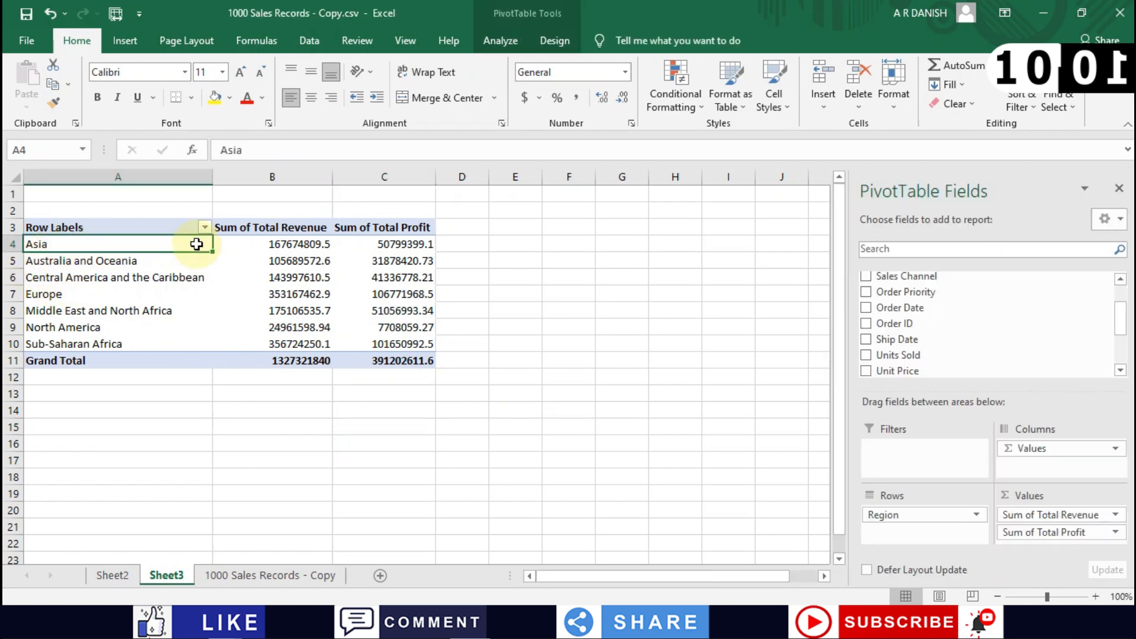
pyautogui.click(252, 248)
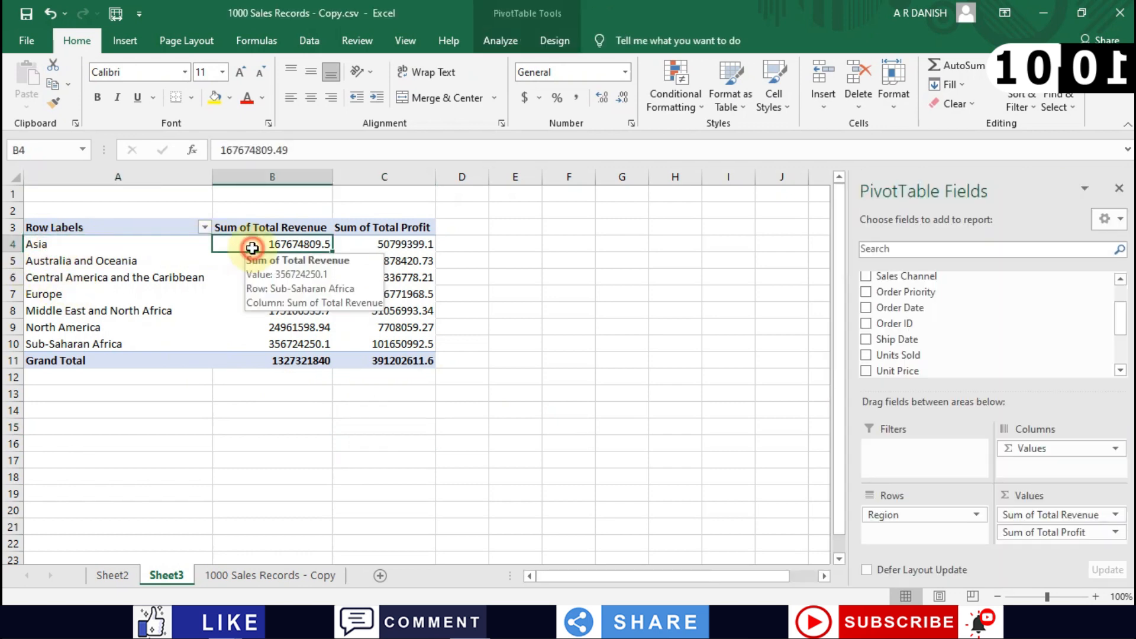
pyautogui.click(370, 248)
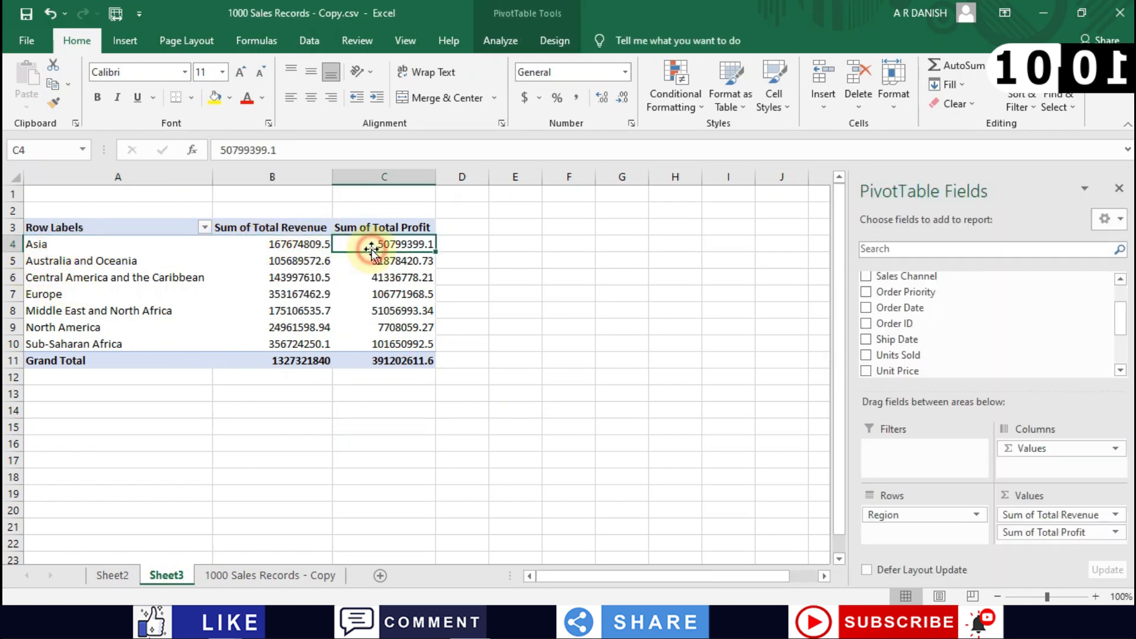
pyautogui.click(54, 261)
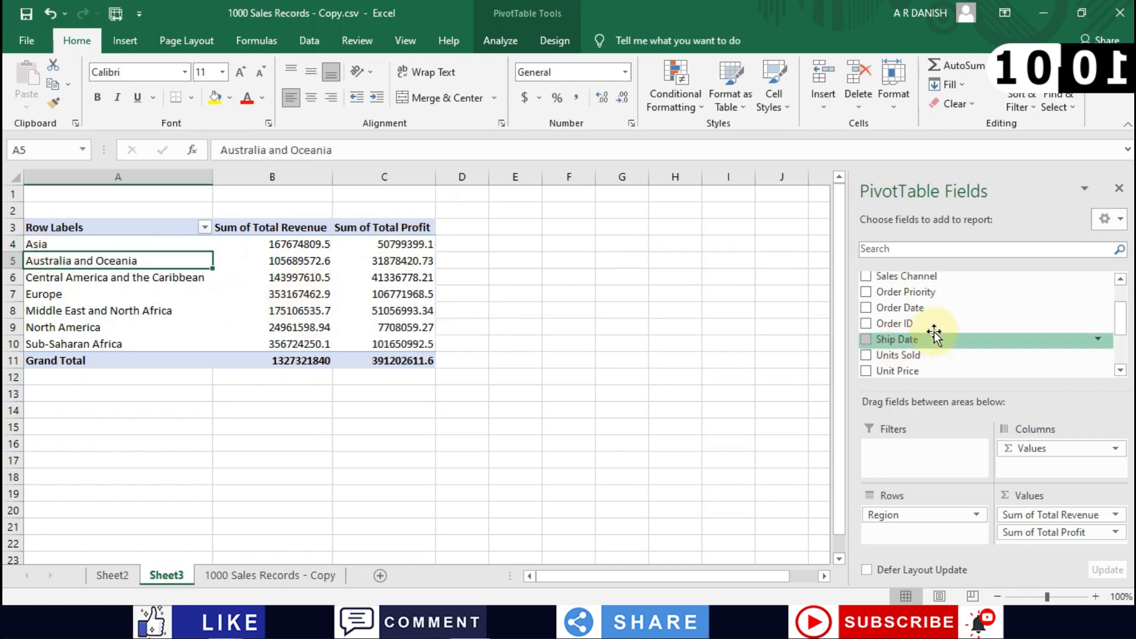
# - Try adding Item Type to the PivotTable and take the field out again
pyautogui.moveTo(1124, 328); pyautogui.dragTo(1123, 313)
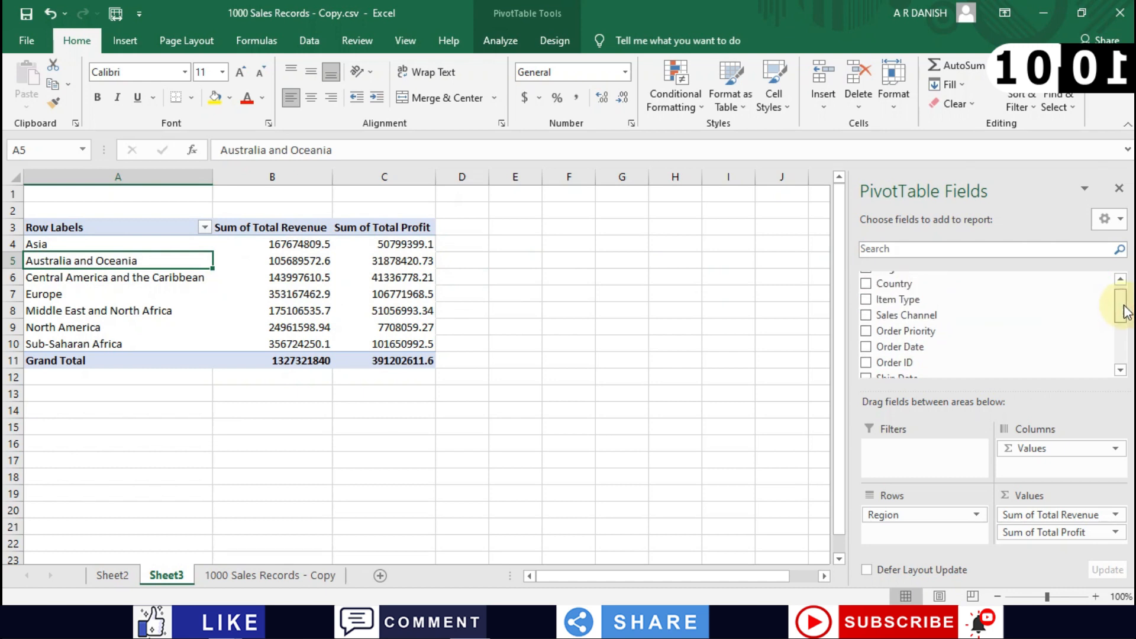
pyautogui.click(867, 303)
pyautogui.click(867, 304)
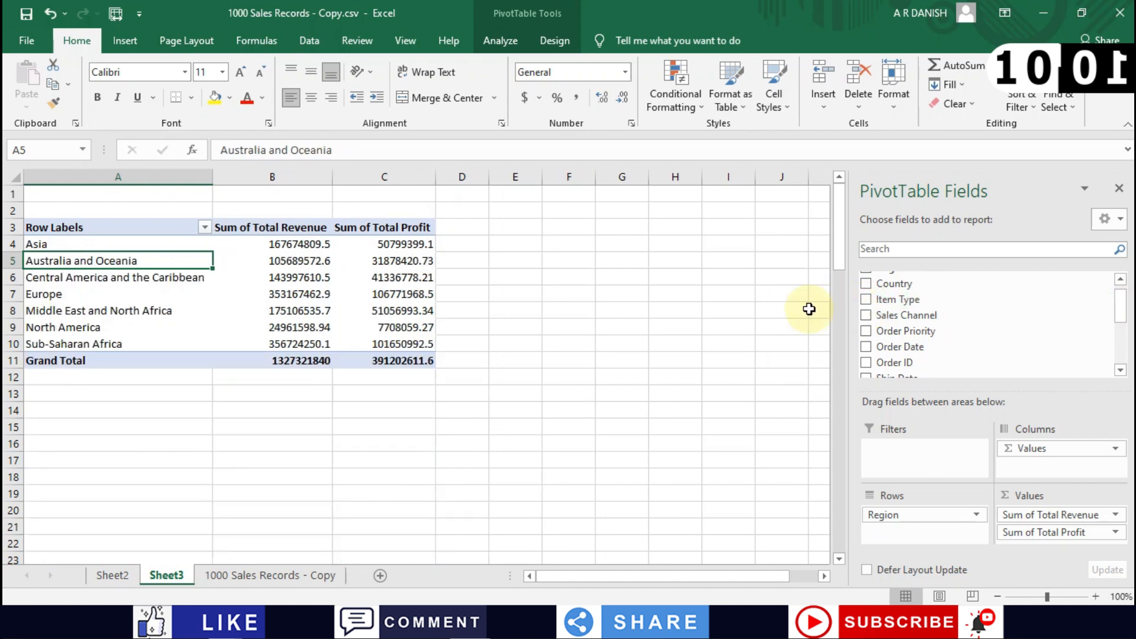
# - Add Country beneath Region in the rows to review the figures per country, and remove the field again
pyautogui.click(866, 285)
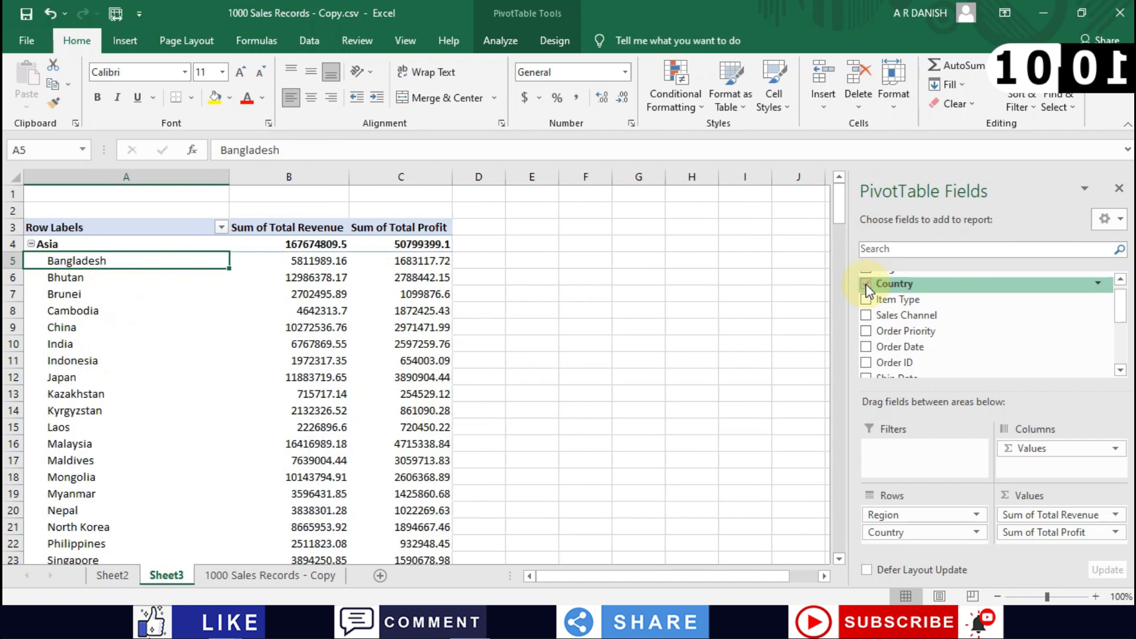
pyautogui.scroll(-3, 233, 321)
pyautogui.scroll(4, 233, 321)
pyautogui.scroll(-6, 230, 320)
pyautogui.scroll(6, 231, 319)
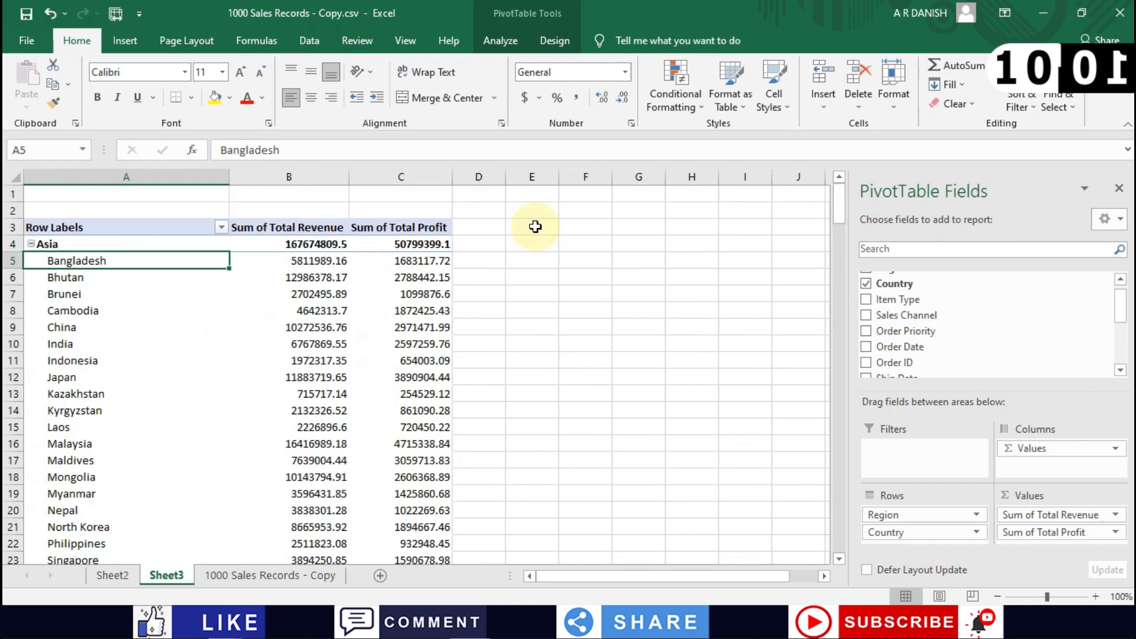
pyautogui.click(868, 284)
# - Add the sum of Units Sold to the PivotTable's values alongside Total Revenue and Total Profit
pyautogui.moveTo(1114, 321); pyautogui.dragTo(1118, 290)
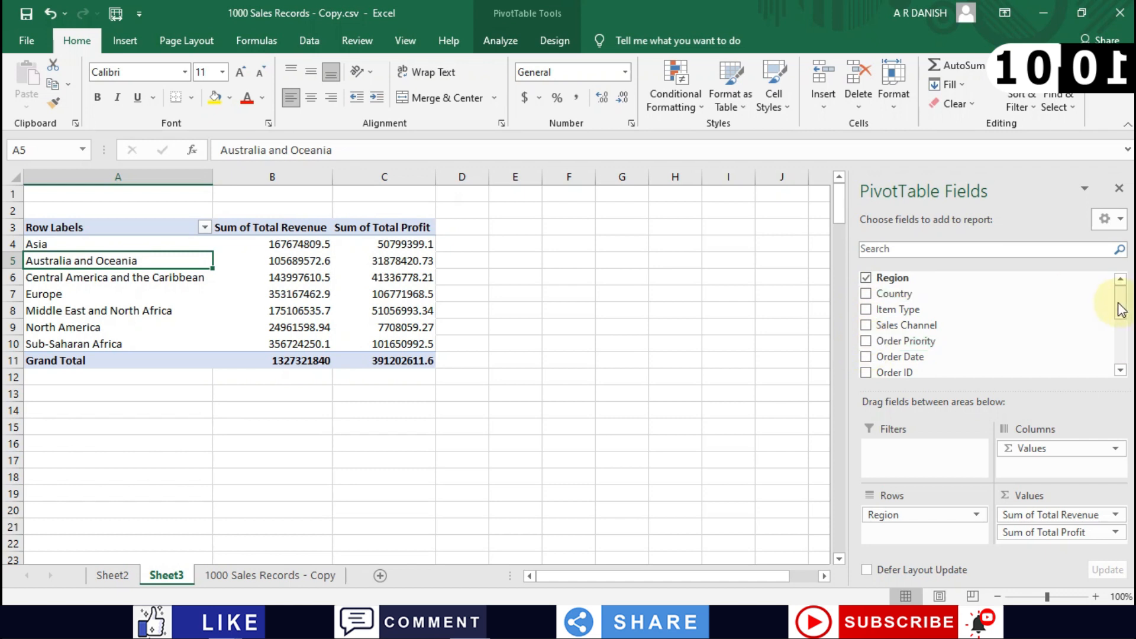
pyautogui.scroll(-5, 1121, 309)
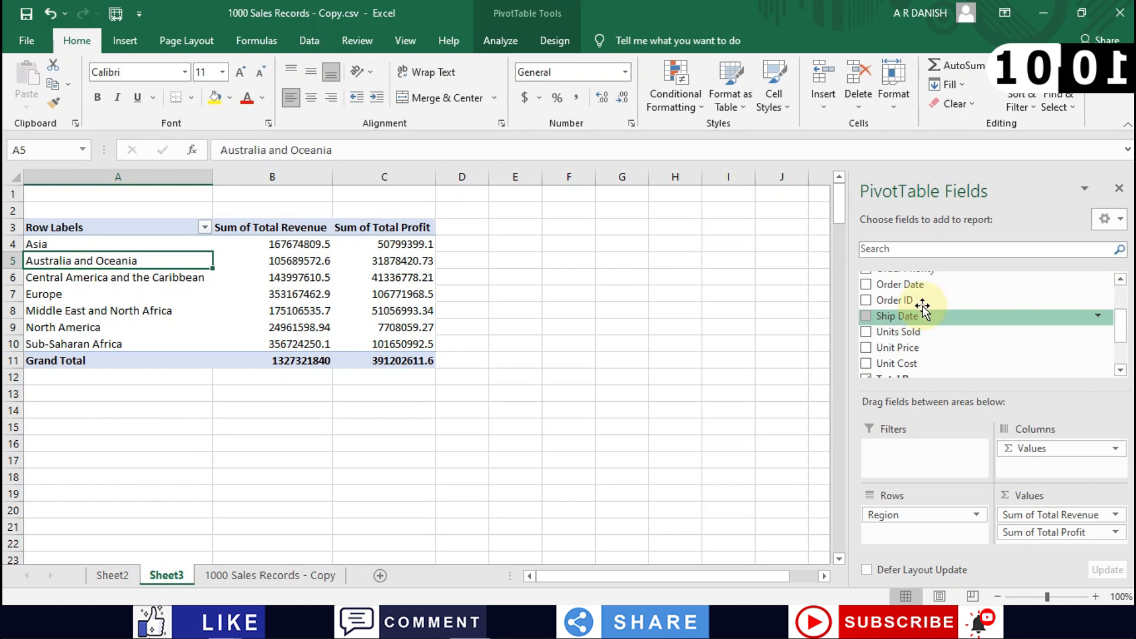
pyautogui.click(866, 332)
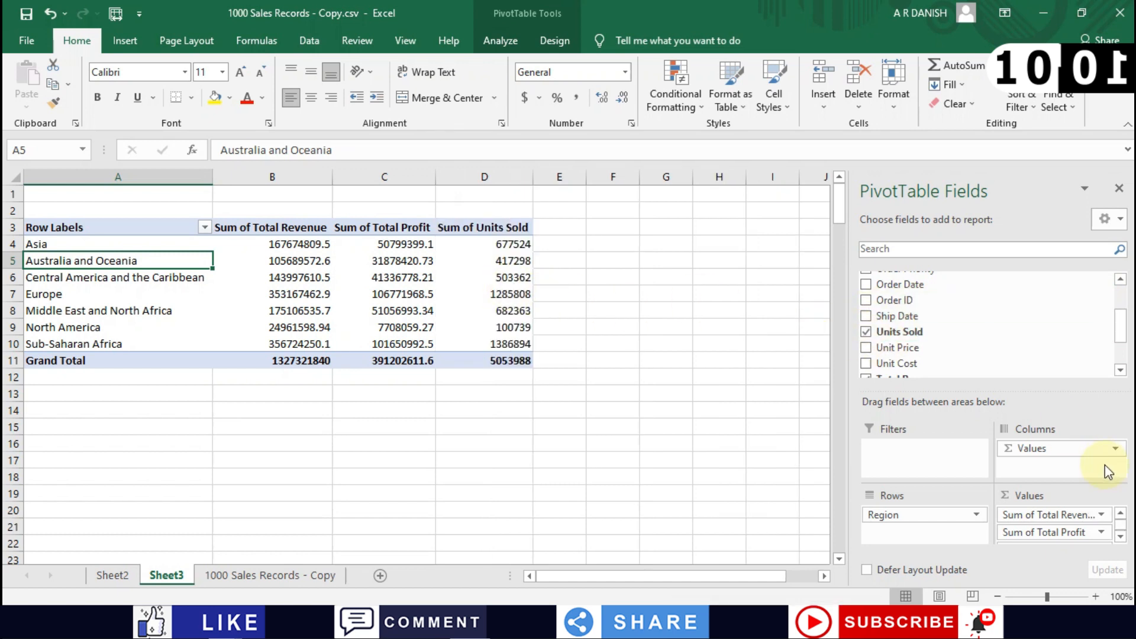
pyautogui.scroll(-1, 1087, 422)
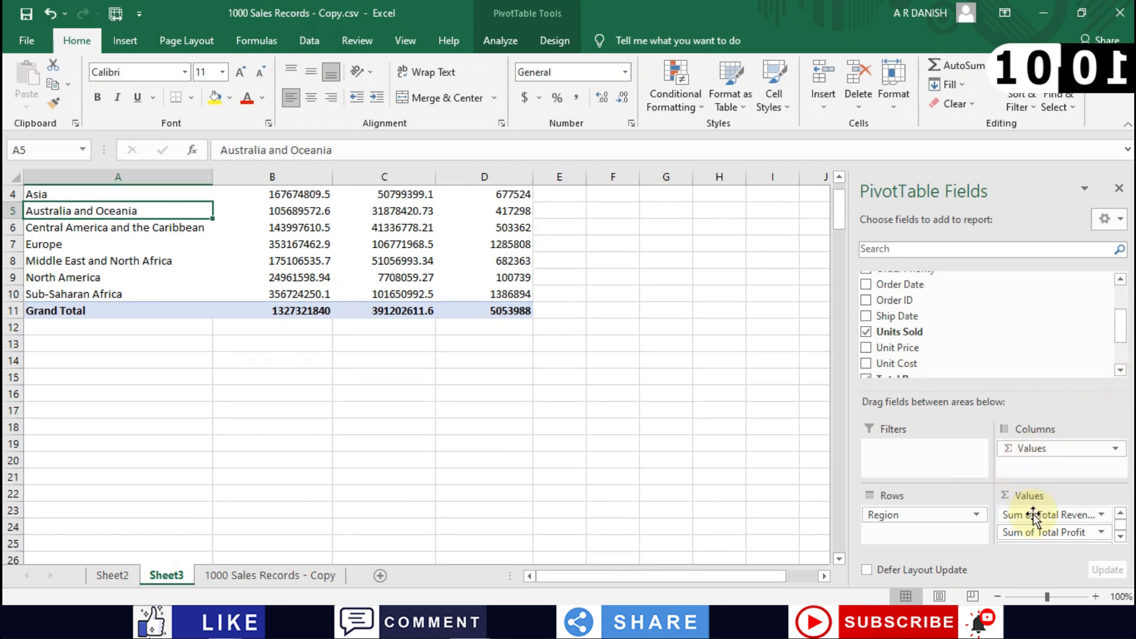
pyautogui.scroll(-2, 1054, 536)
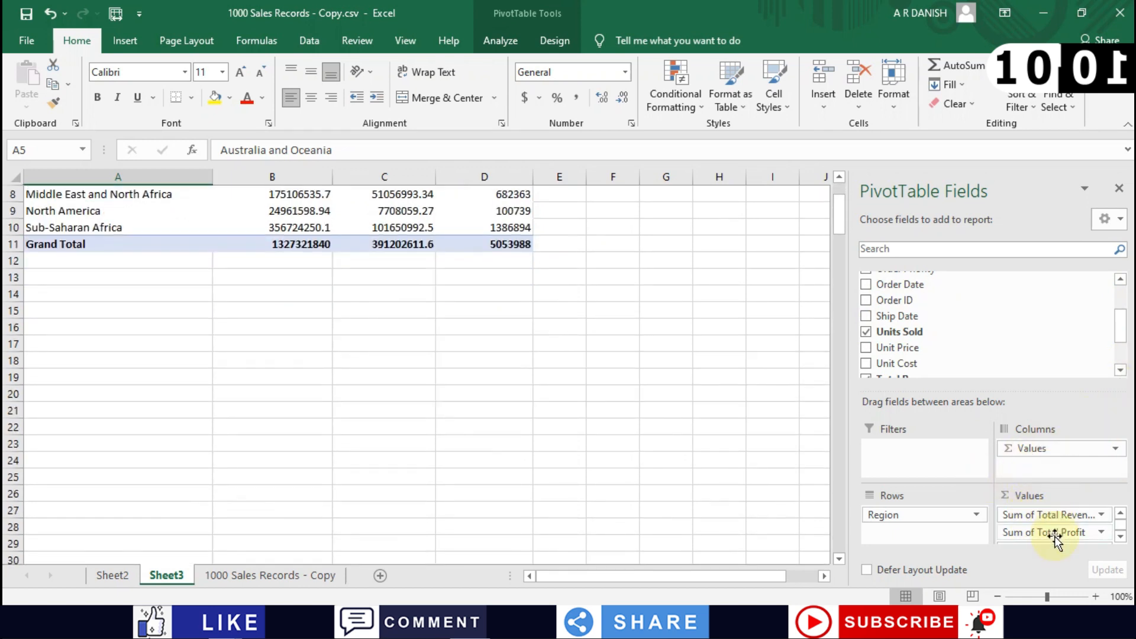
pyautogui.click(1121, 537)
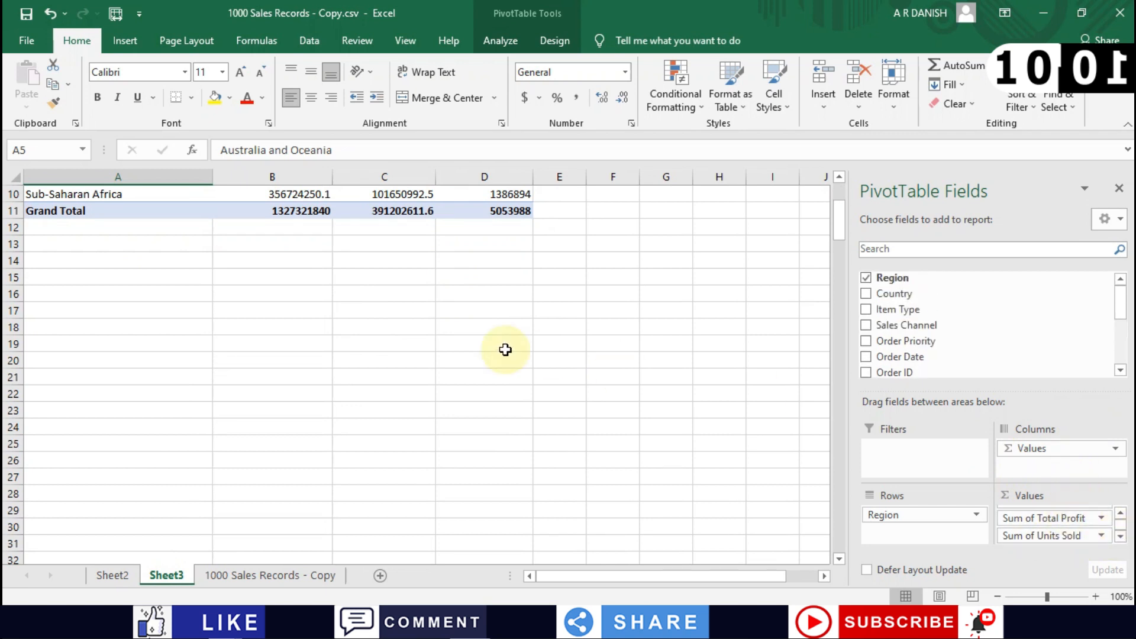
# - Review the revenue, profit and units-sold sums for each region in the PivotTable
pyautogui.click(314, 297)
pyautogui.scroll(3, 314, 302)
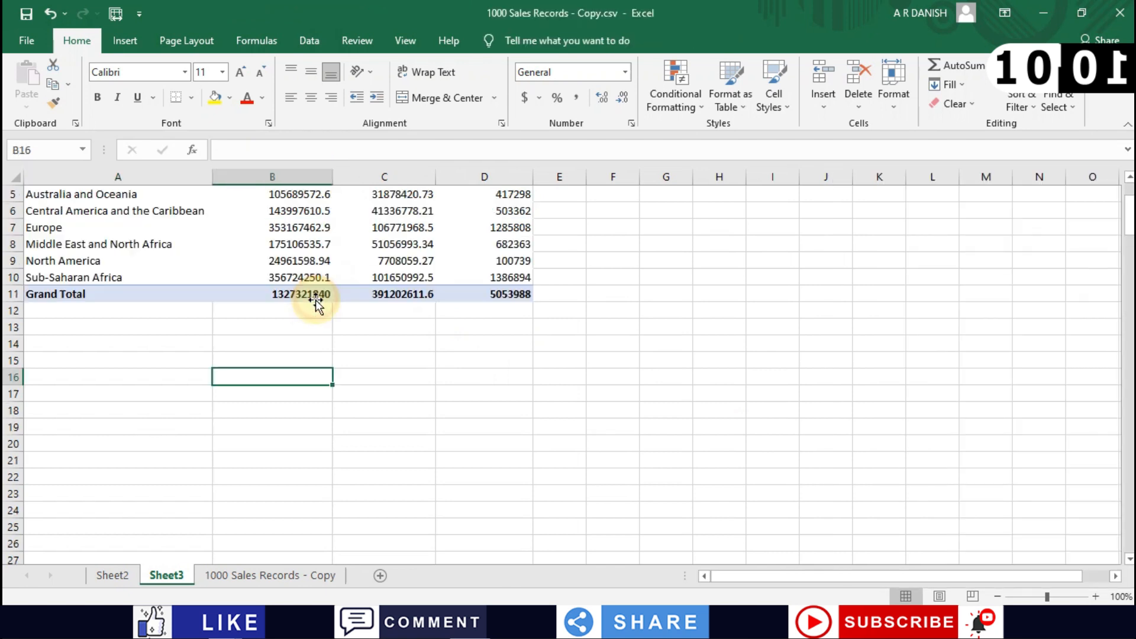
pyautogui.scroll(1, 355, 261)
pyautogui.click(384, 274)
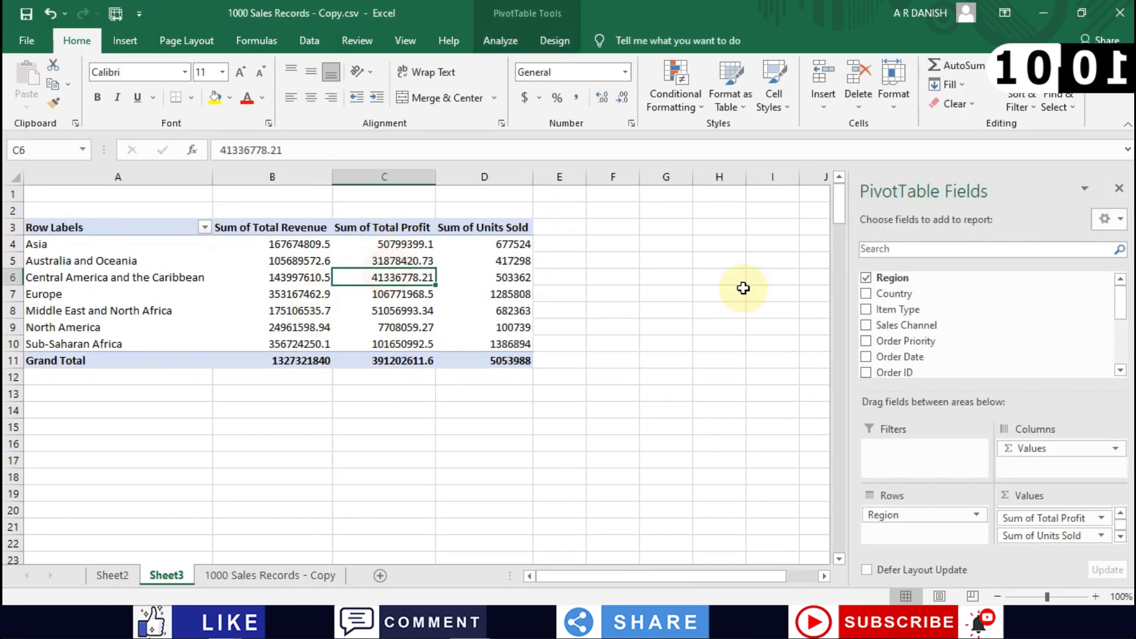
pyautogui.scroll(-2, 947, 502)
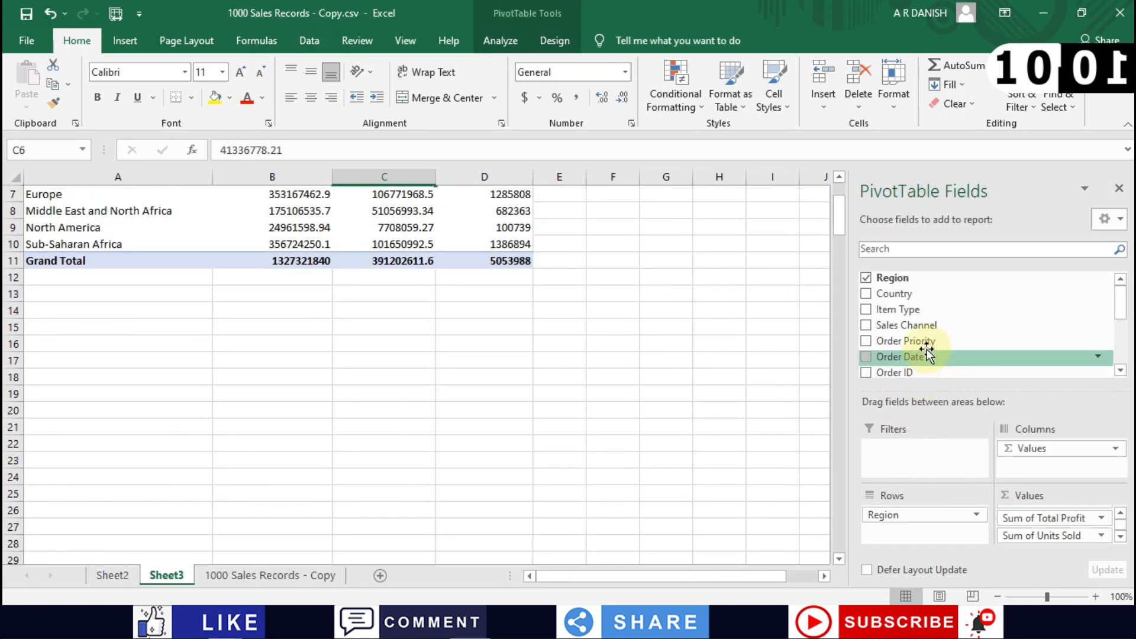
pyautogui.scroll(-5, 898, 317)
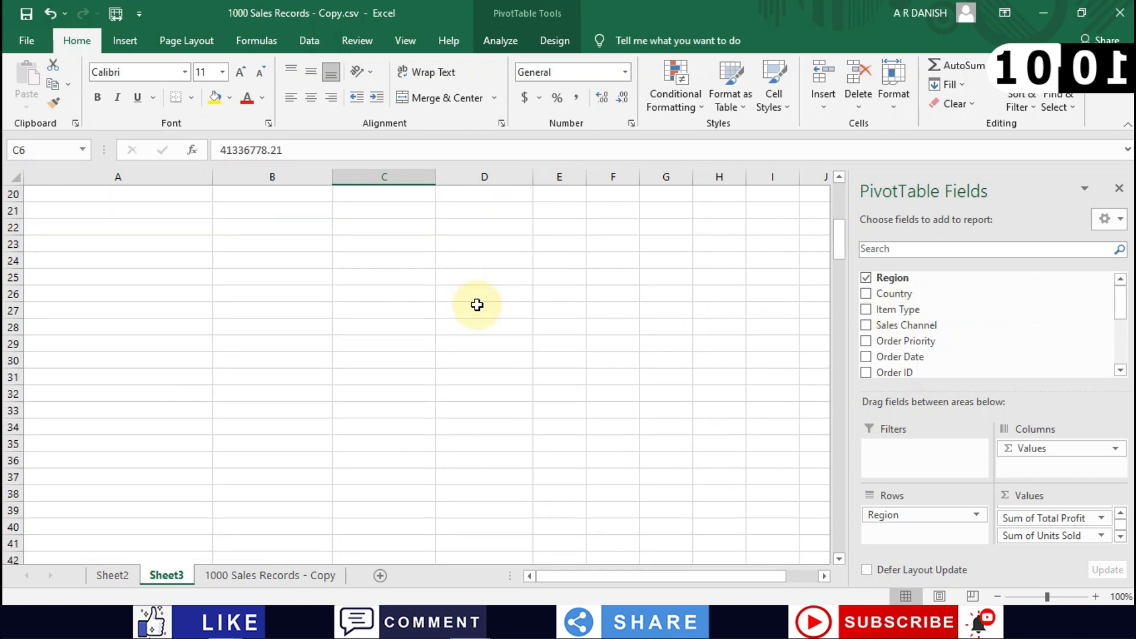
pyautogui.scroll(7, 485, 296)
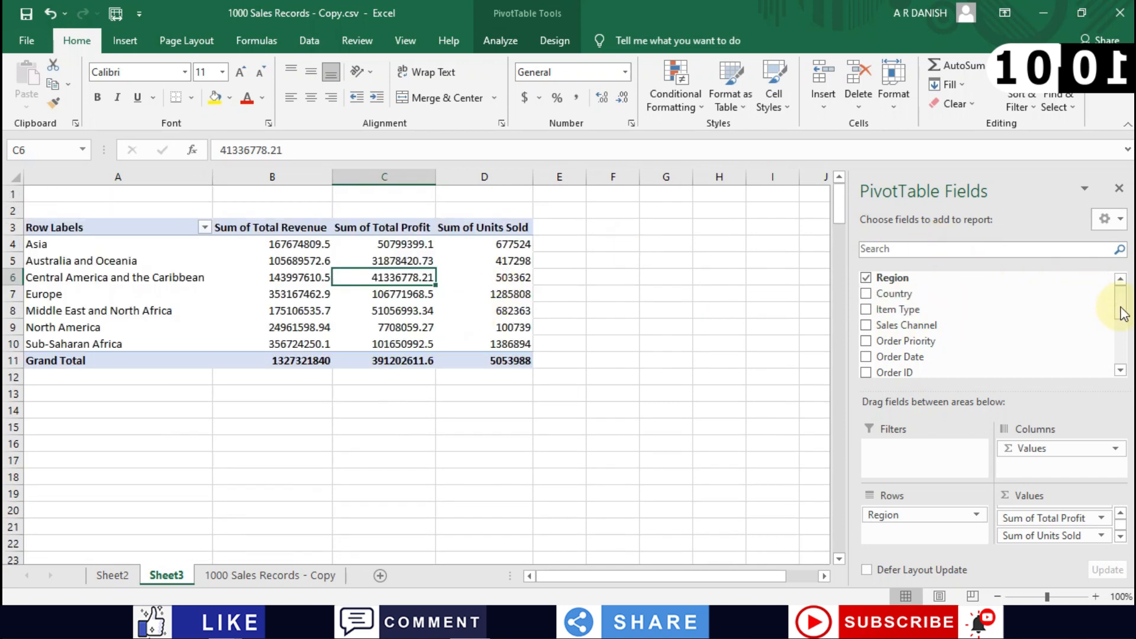
# - Add Units Sold to the rows beneath Region and look through the resulting breakdown
pyautogui.moveTo(1122, 307); pyautogui.dragTo(1122, 331)
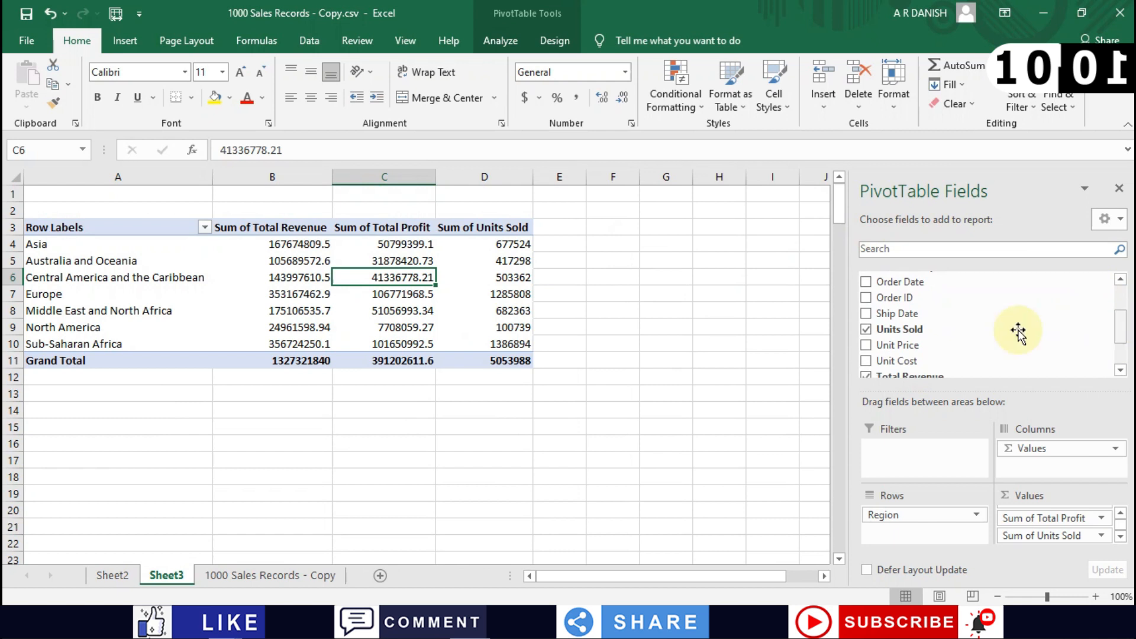
pyautogui.moveTo(892, 333); pyautogui.dragTo(891, 533)
pyautogui.scroll(-1, 219, 349)
pyautogui.scroll(1, 219, 349)
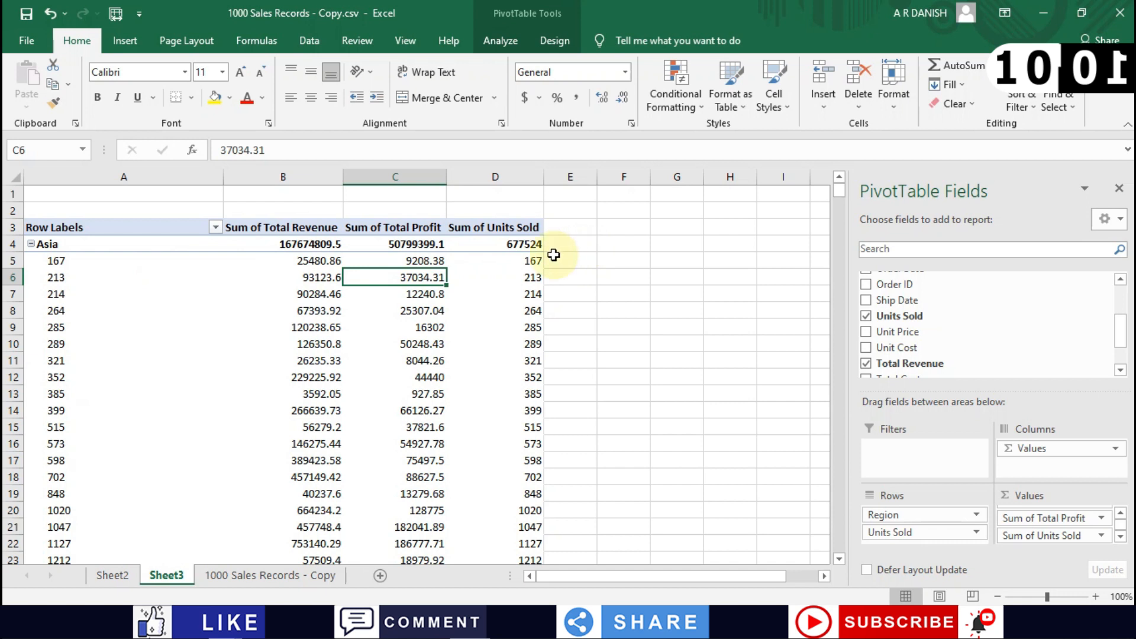
pyautogui.scroll(-3, 530, 260)
pyautogui.scroll(-3, 530, 261)
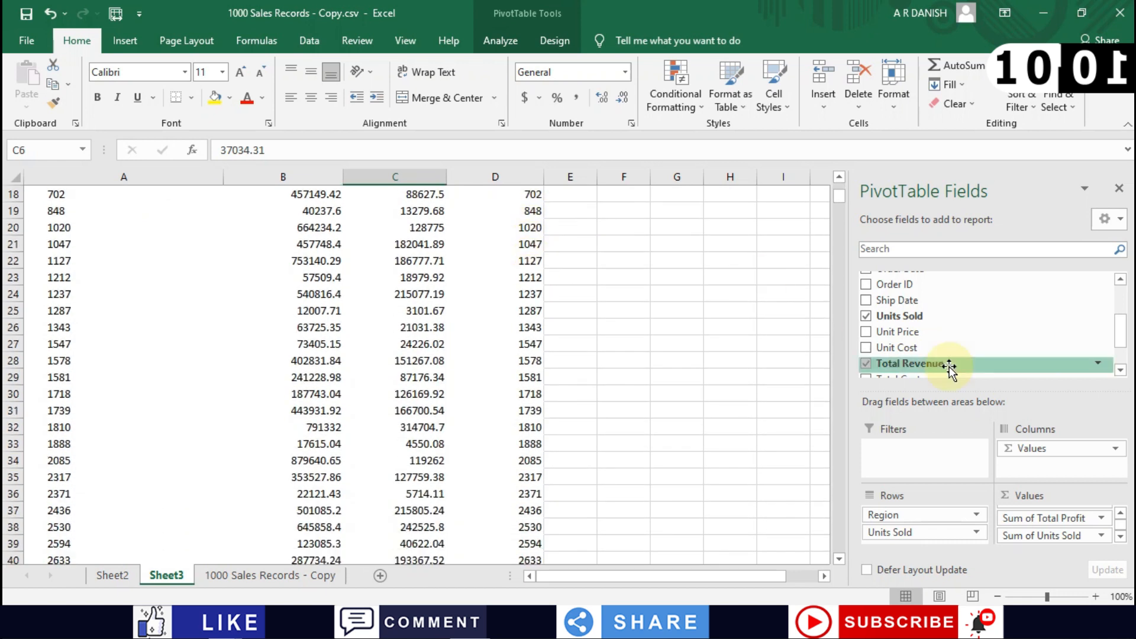
# - Remove Sum of Units Sold from the PivotTable's values
pyautogui.click(1102, 535)
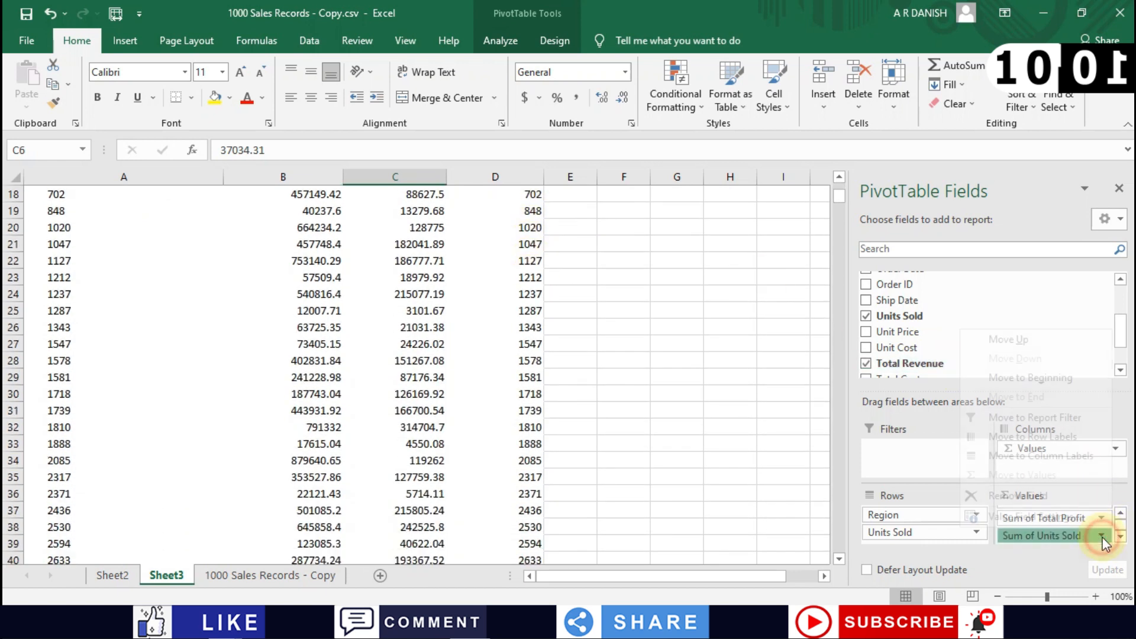
pyautogui.click(1019, 496)
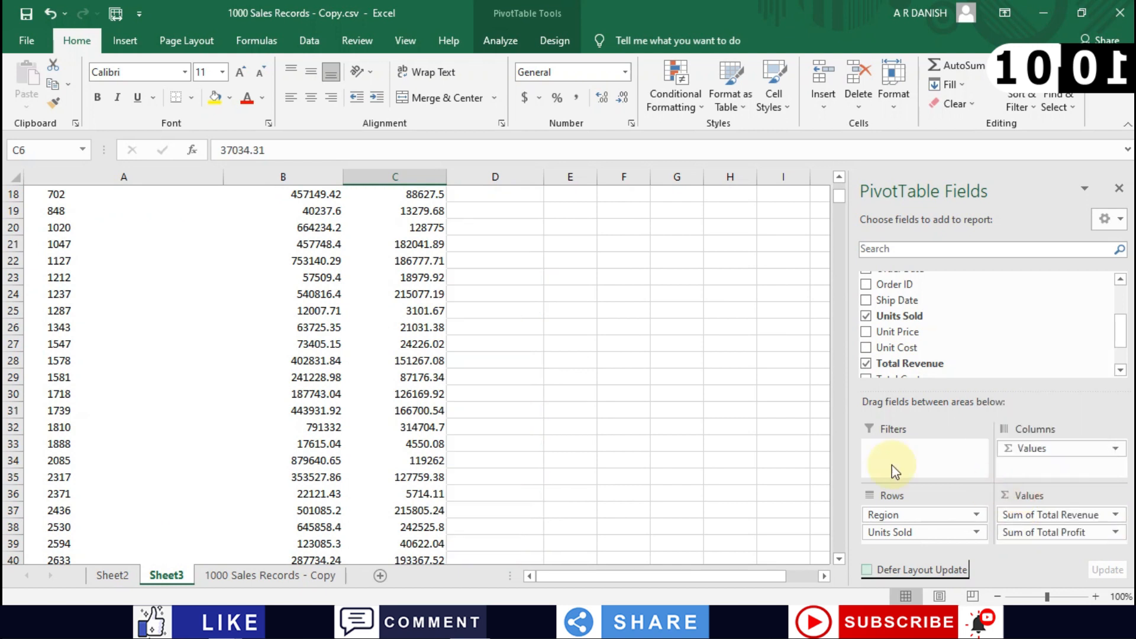
pyautogui.click(455, 303)
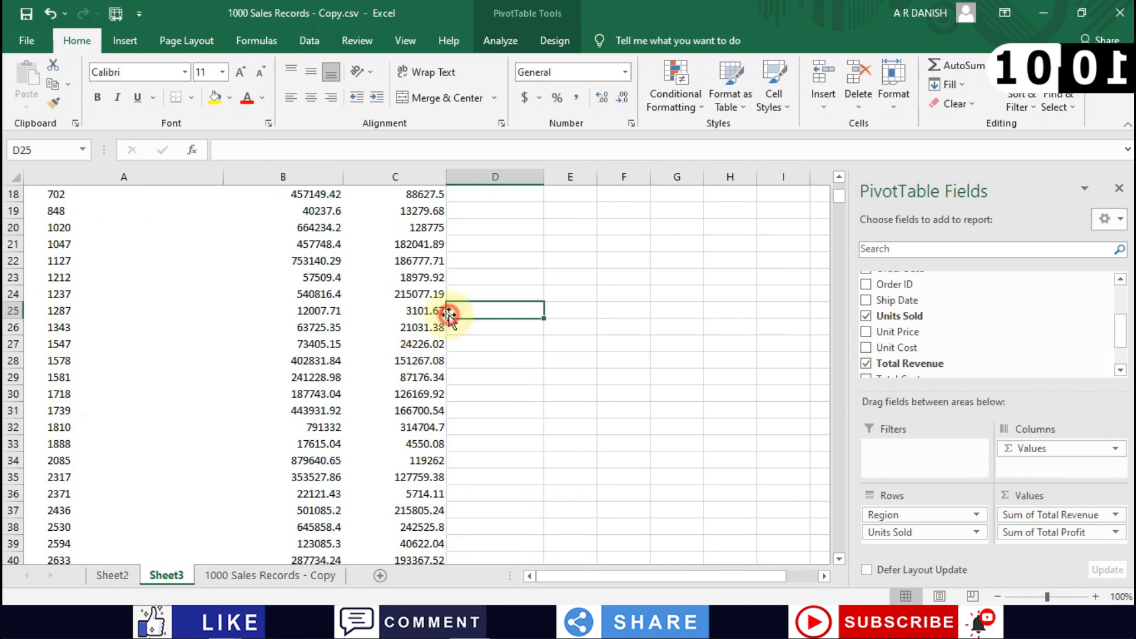
# - Collapse all the regions, examining the units-sold entries under Sub-Saharan Africa before collapsing it as well
pyautogui.scroll(5, 464, 290)
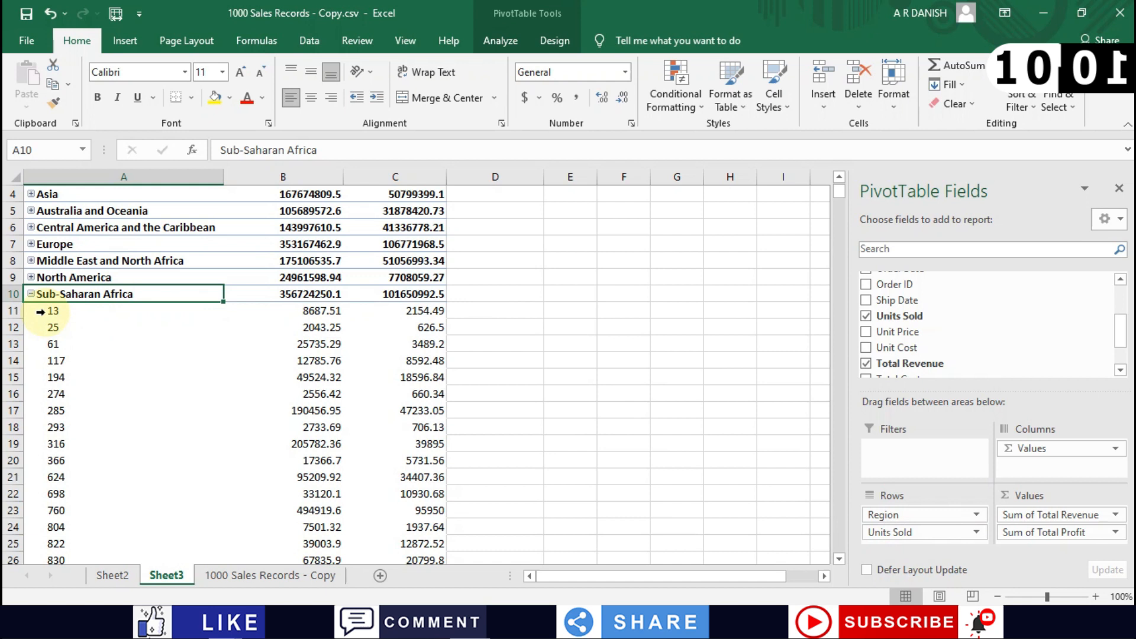
pyautogui.click(56, 307)
pyautogui.click(74, 310)
pyautogui.click(57, 330)
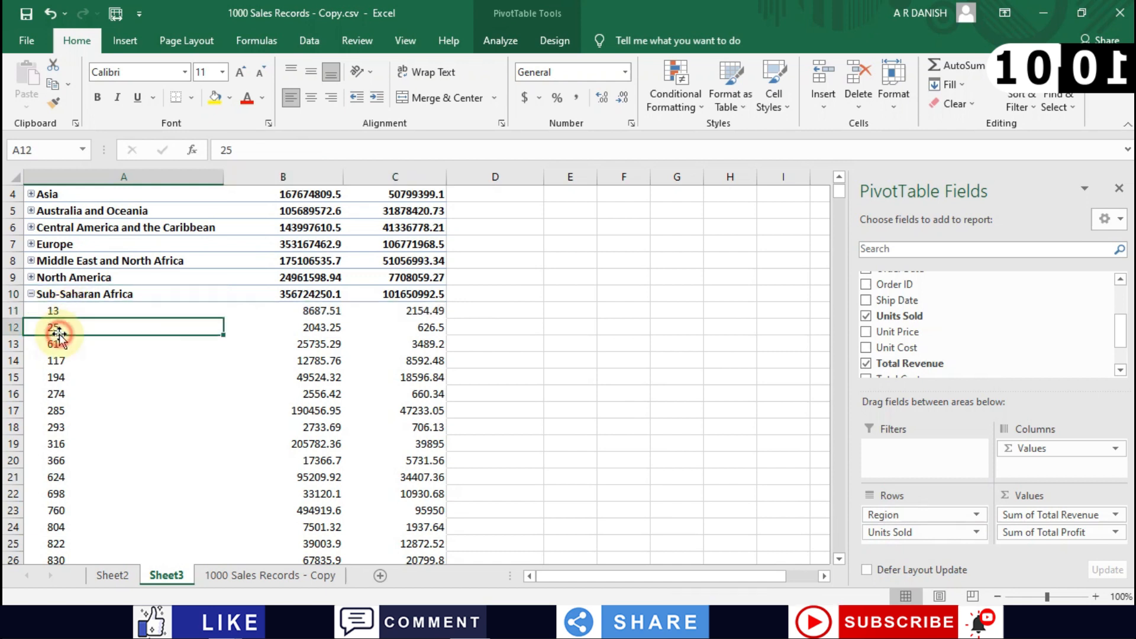
pyautogui.click(91, 360)
pyautogui.click(112, 460)
pyautogui.scroll(-8, 112, 461)
pyautogui.scroll(9, 112, 461)
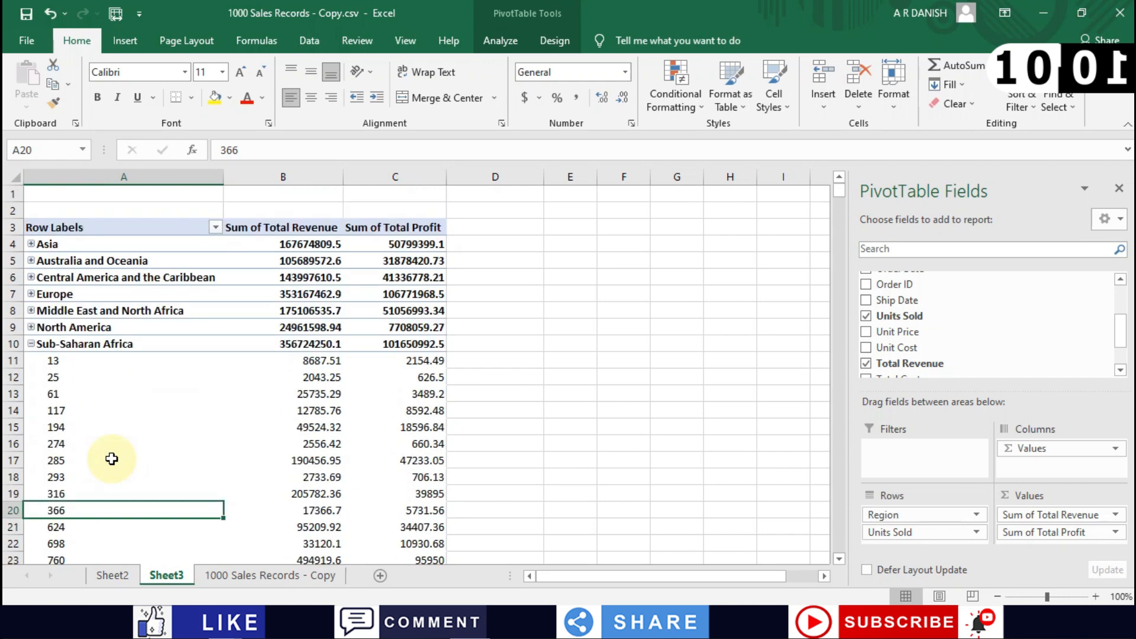
pyautogui.click(32, 344)
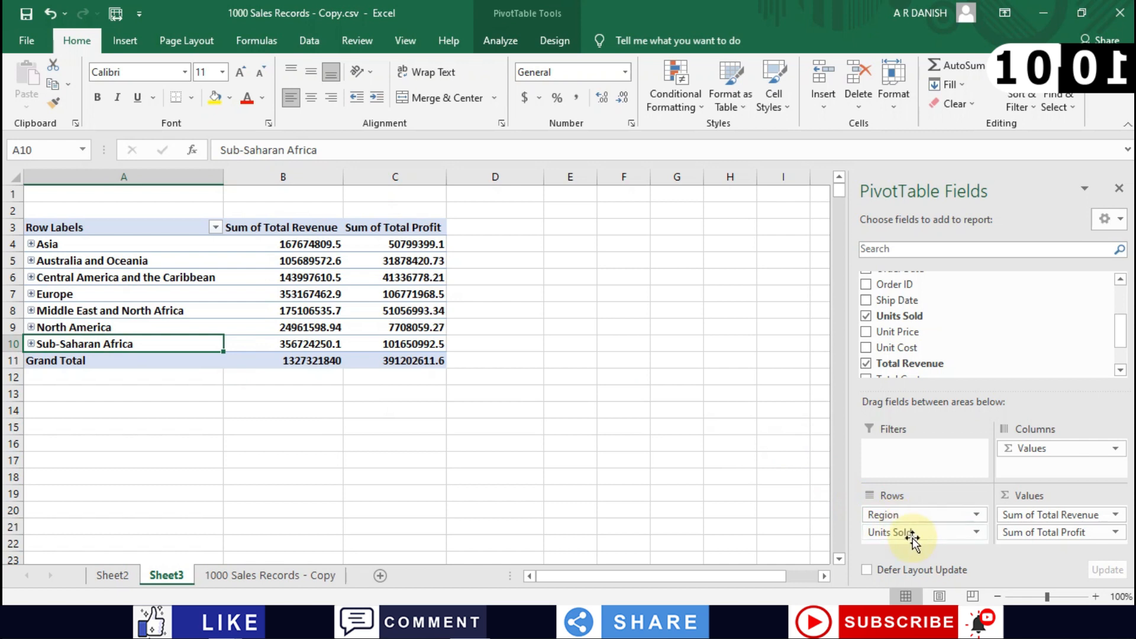
# - Move Units Sold from the rows to the columns to review that layout, and remove the field from the PivotTable
pyautogui.moveTo(912, 534); pyautogui.dragTo(1018, 457)
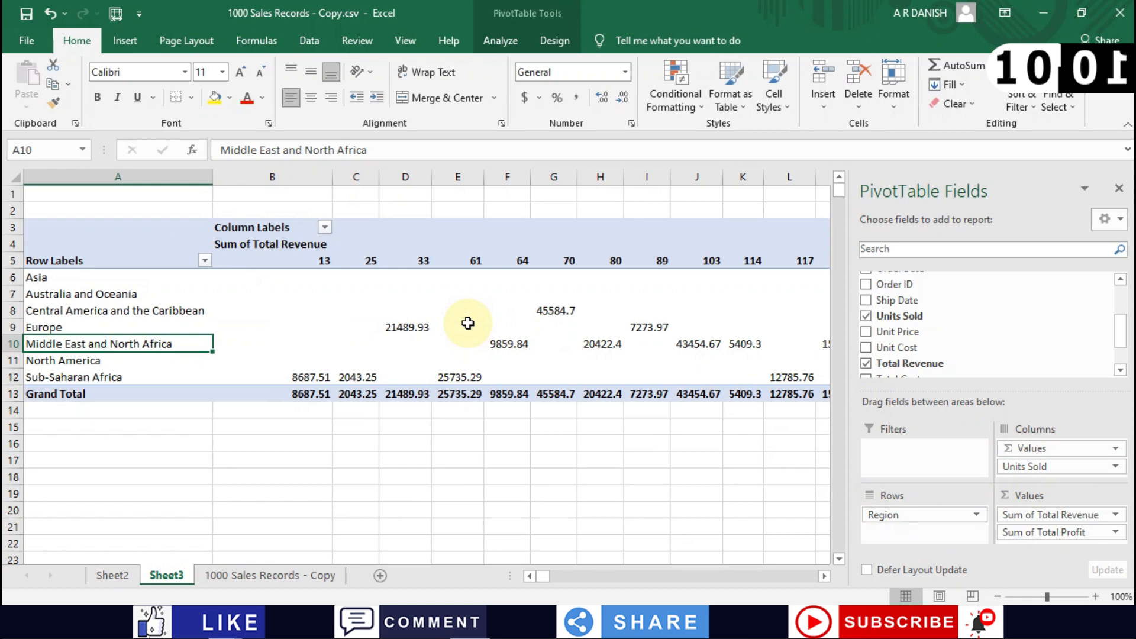
pyautogui.click(448, 327)
pyautogui.hscroll(5, 448, 327)
pyautogui.hscroll(-5, 448, 330)
pyautogui.moveTo(449, 329)
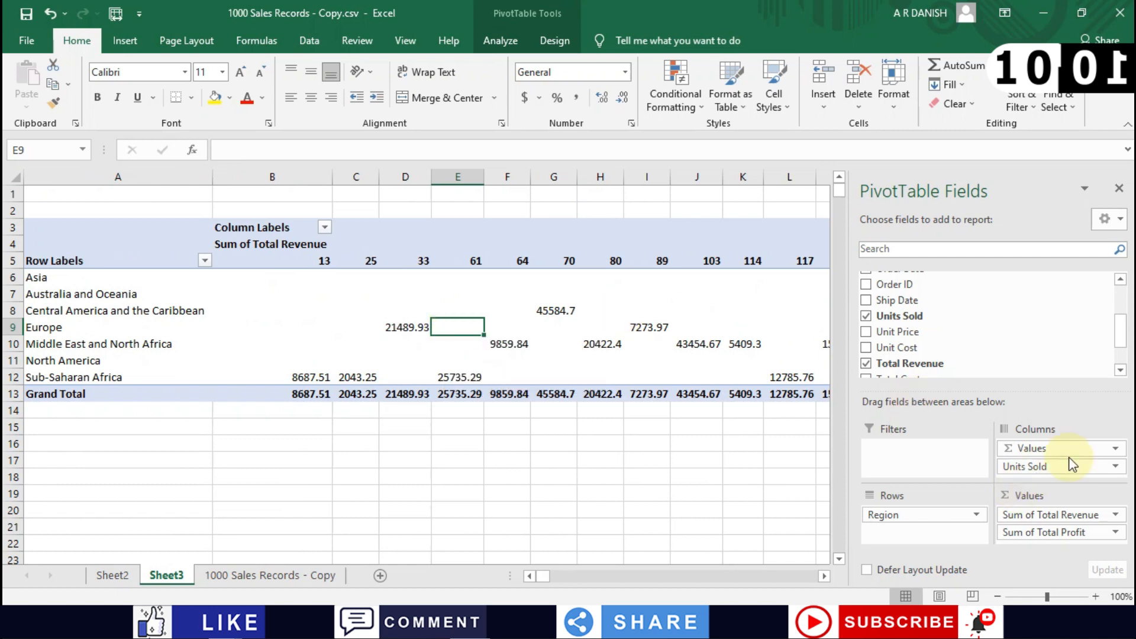
pyautogui.click(1114, 467)
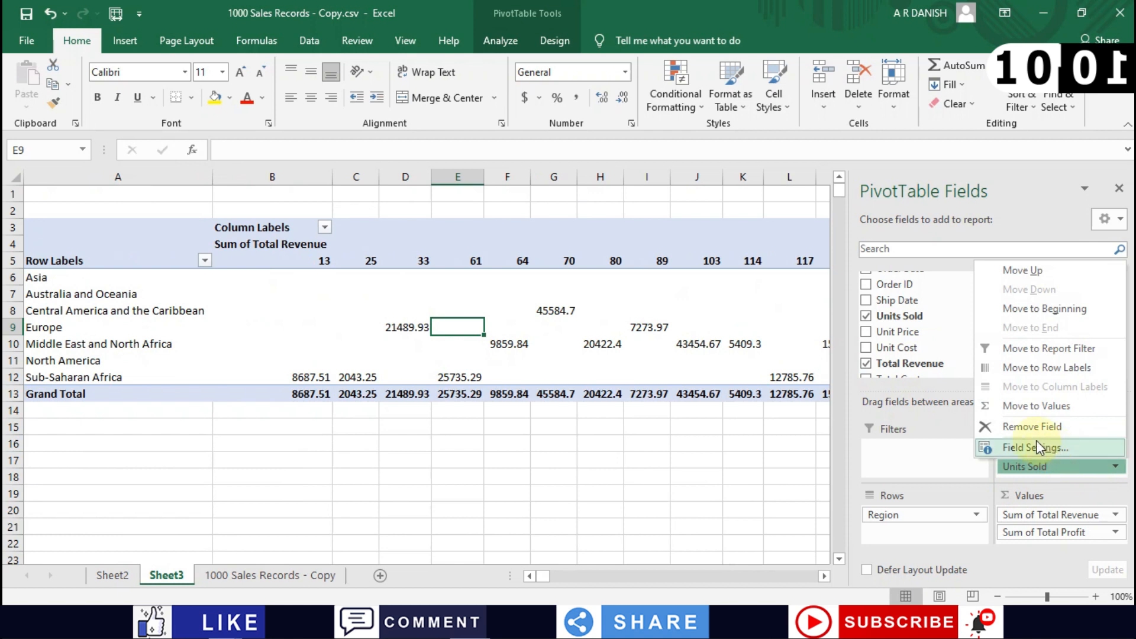
pyautogui.click(1023, 427)
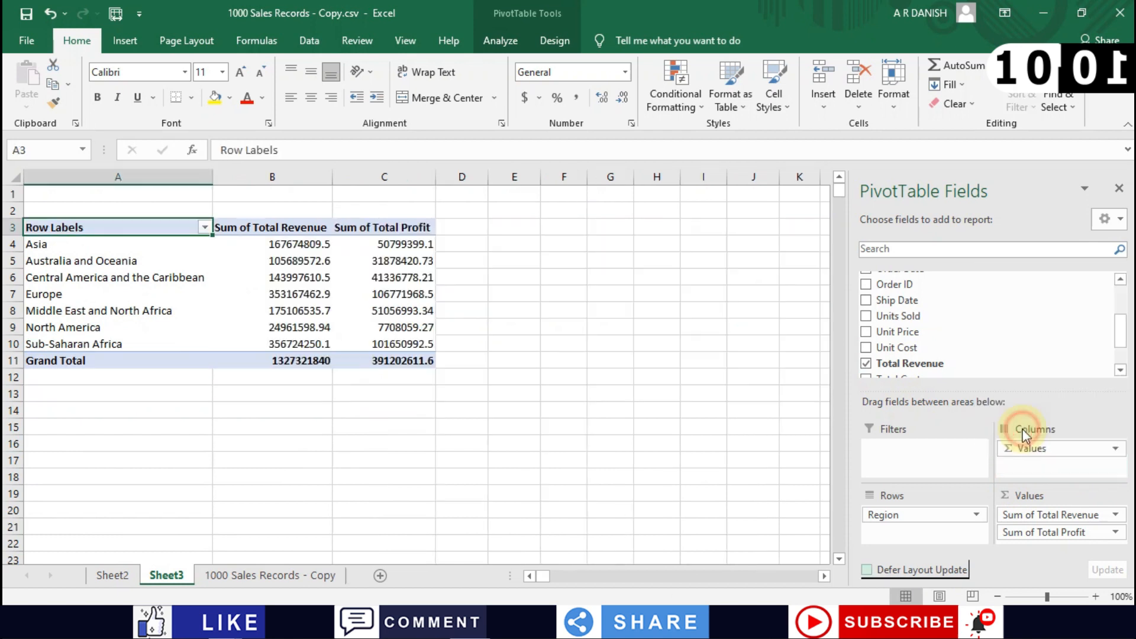
# - Add Unit Cost and Total Cost to the PivotTable's values alongside revenue and profit
pyautogui.click(866, 349)
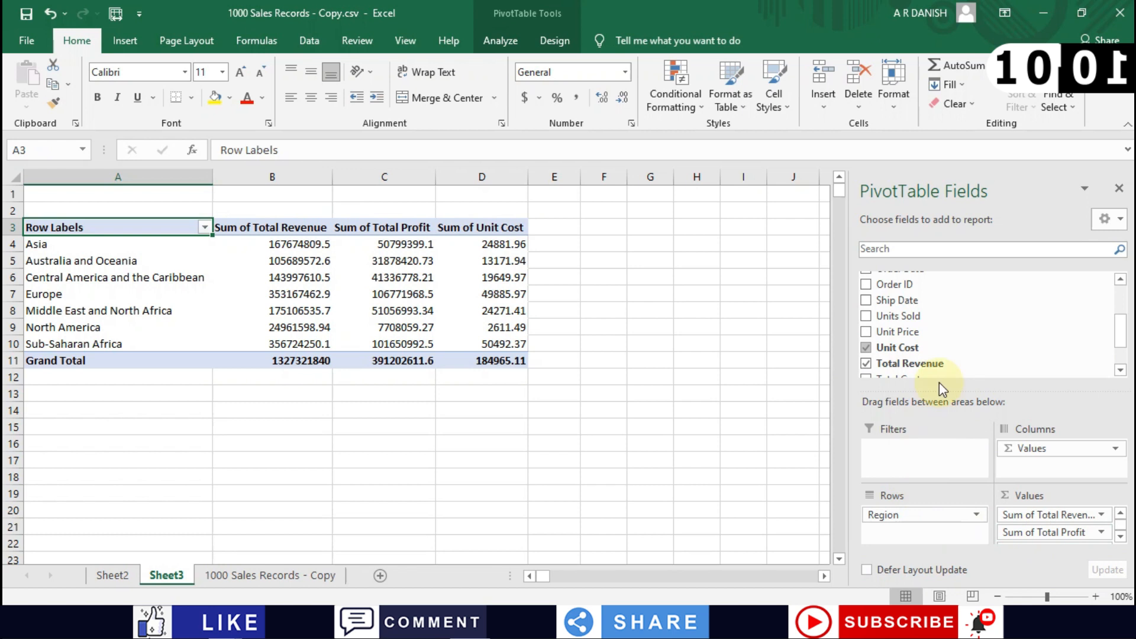
pyautogui.moveTo(887, 349); pyautogui.dragTo(1052, 542)
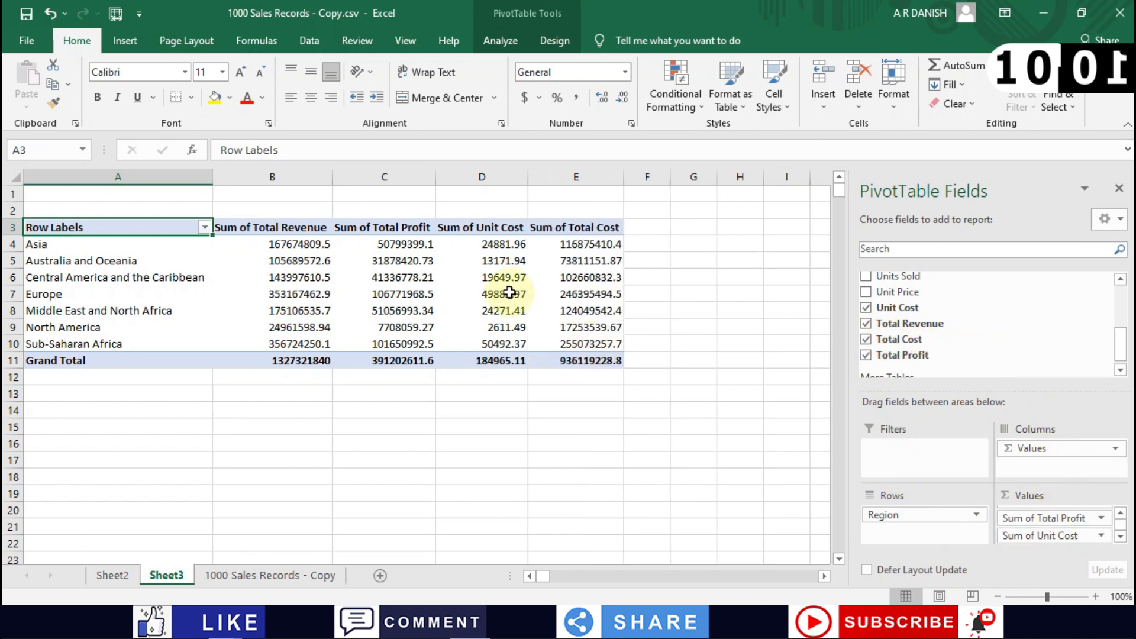
# - Move Total Cost from the values to the columns to review that layout, and remove the field from the PivotTable
pyautogui.moveTo(887, 322); pyautogui.dragTo(1047, 467)
pyautogui.click(890, 338)
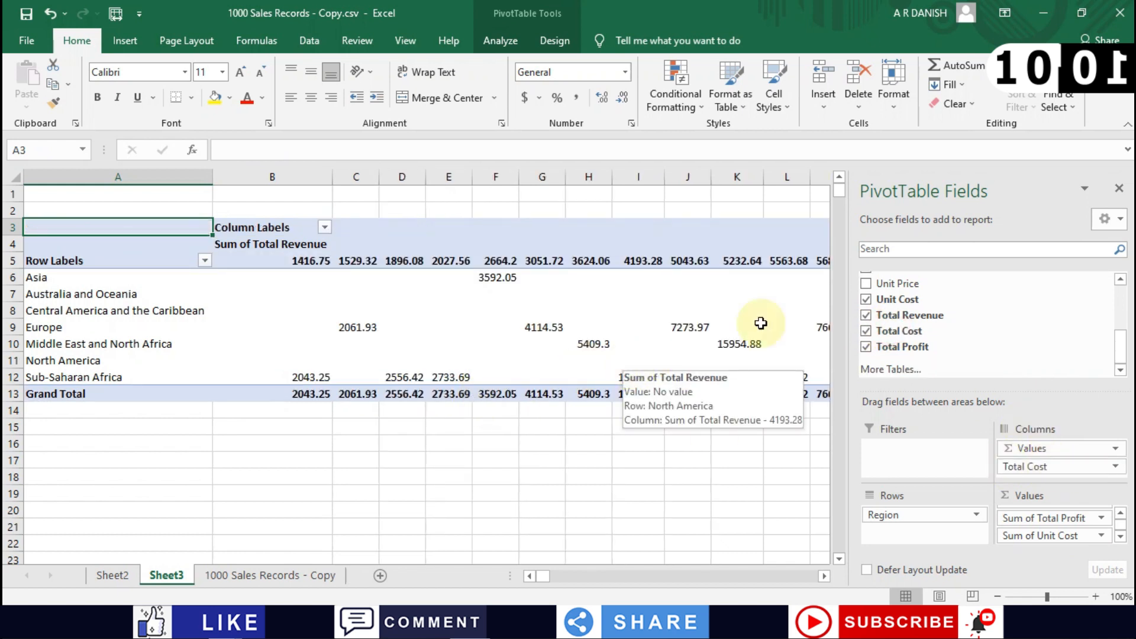
pyautogui.click(1115, 467)
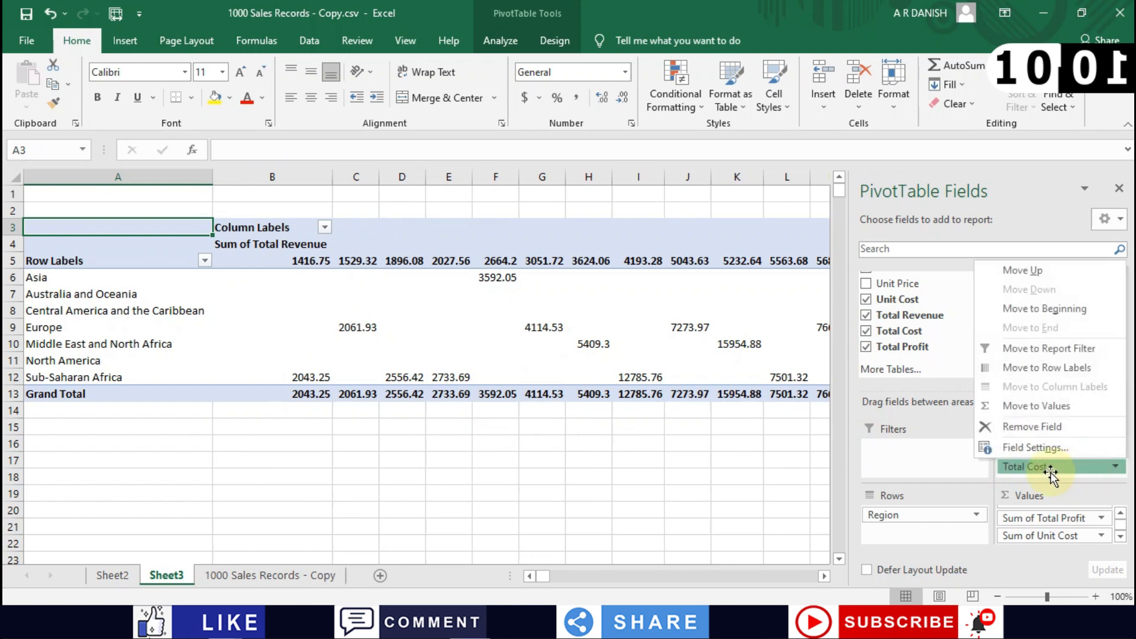
pyautogui.click(1022, 428)
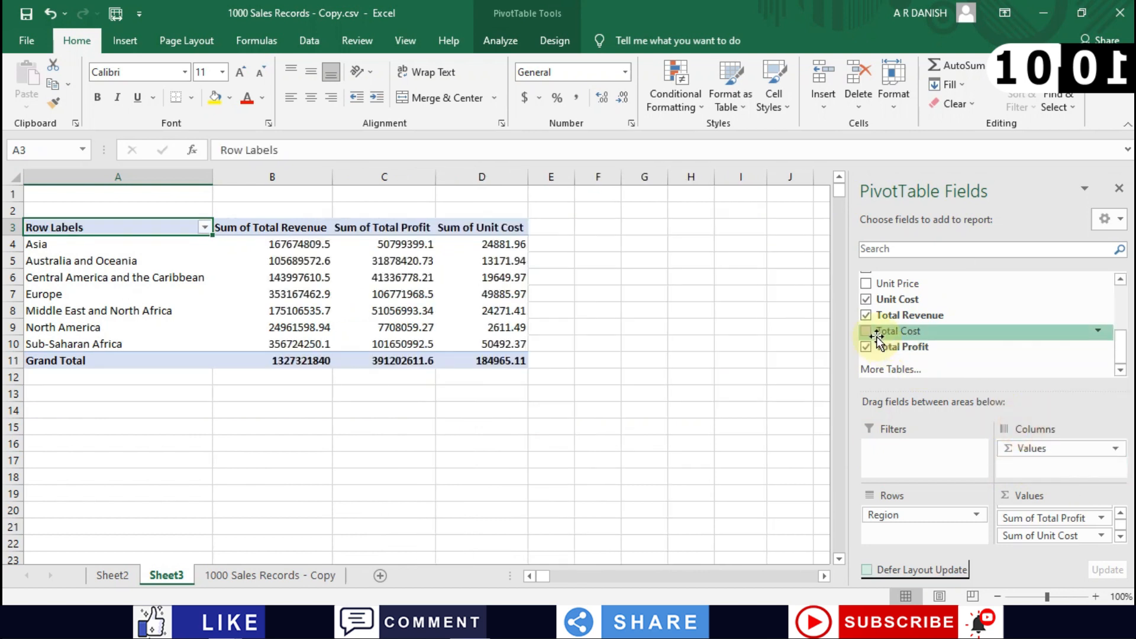
# - Try Total Cost in the rows beneath Region, and remove it from the PivotTable again
pyautogui.moveTo(880, 334); pyautogui.dragTo(899, 533)
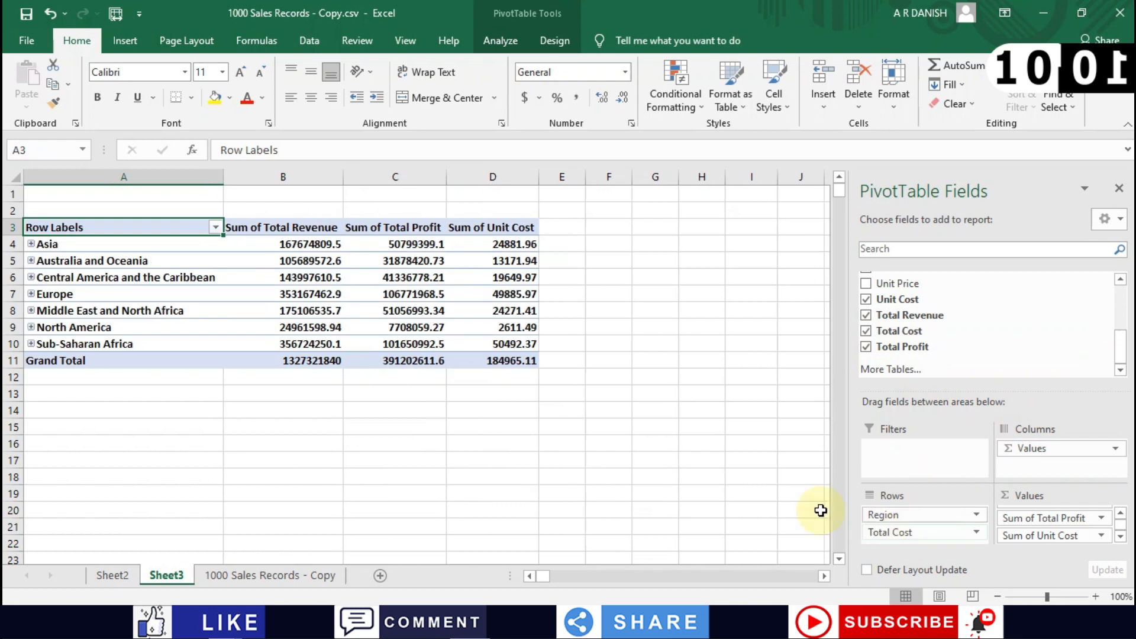
pyautogui.moveTo(911, 332); pyautogui.dragTo(845, 322)
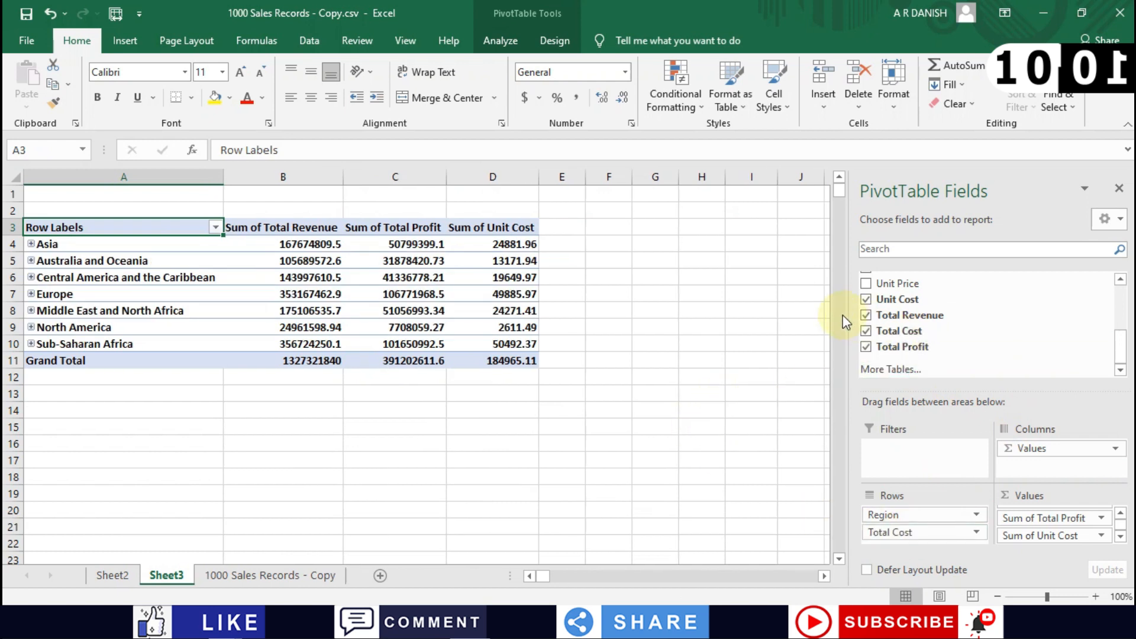
pyautogui.click(976, 532)
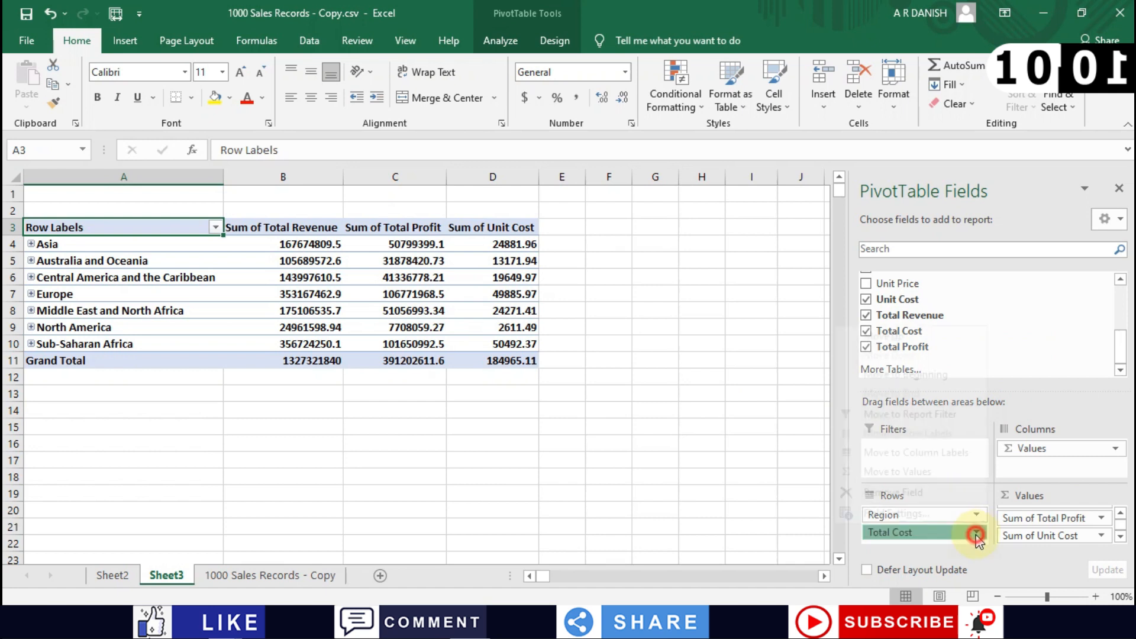
pyautogui.click(882, 496)
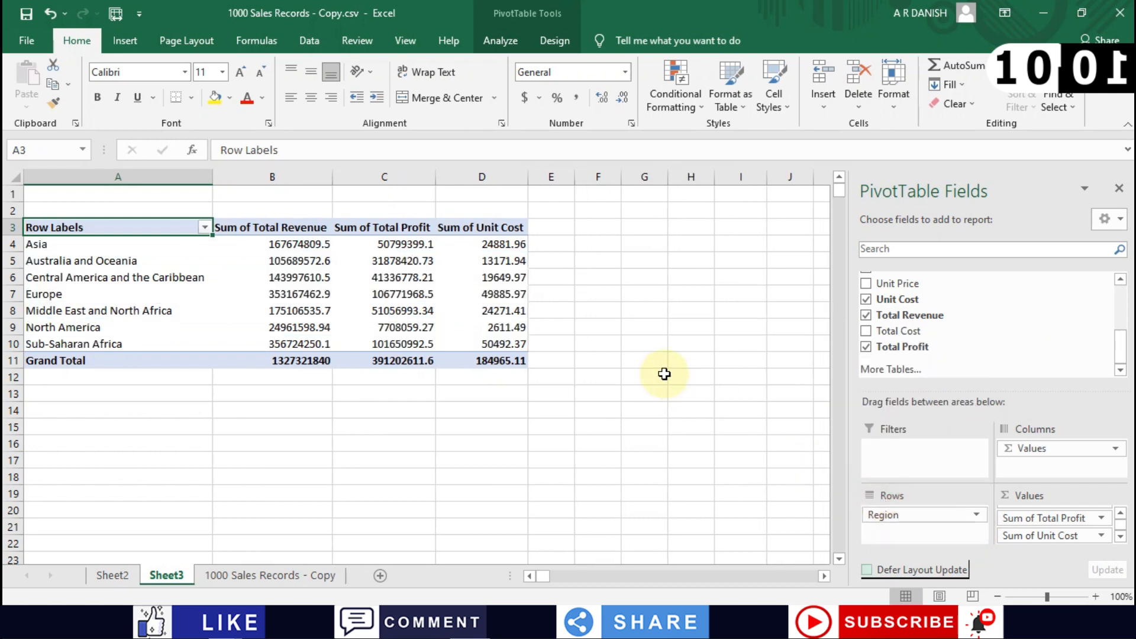
# - Look through the available PivotTable fields and examine the regional summary at 130% zoom
pyautogui.click(451, 391)
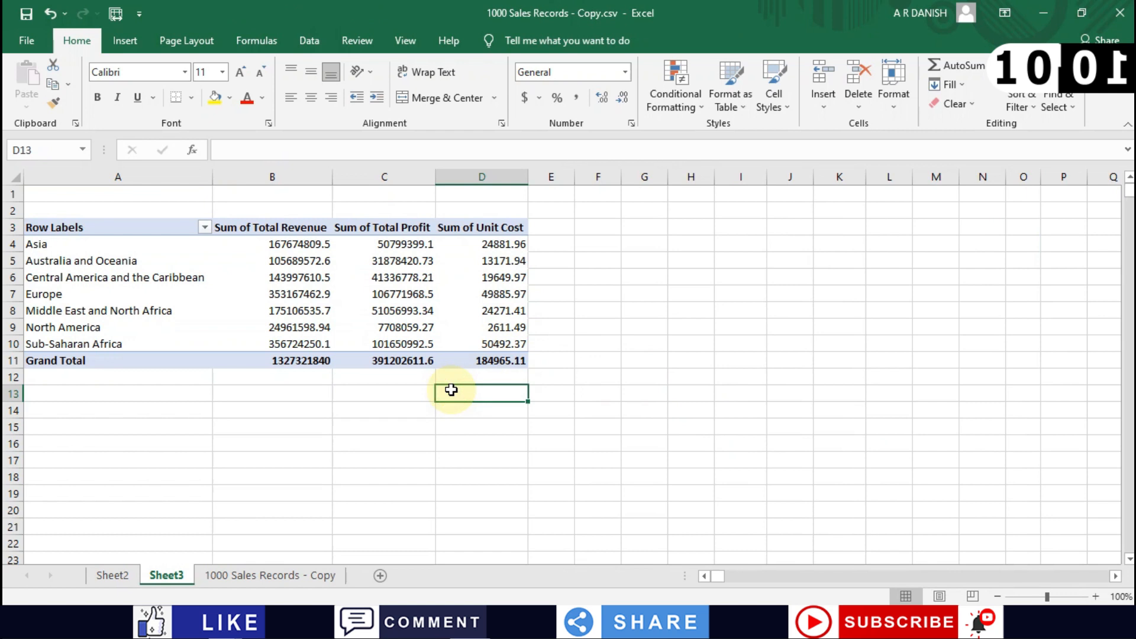
pyautogui.click(510, 323)
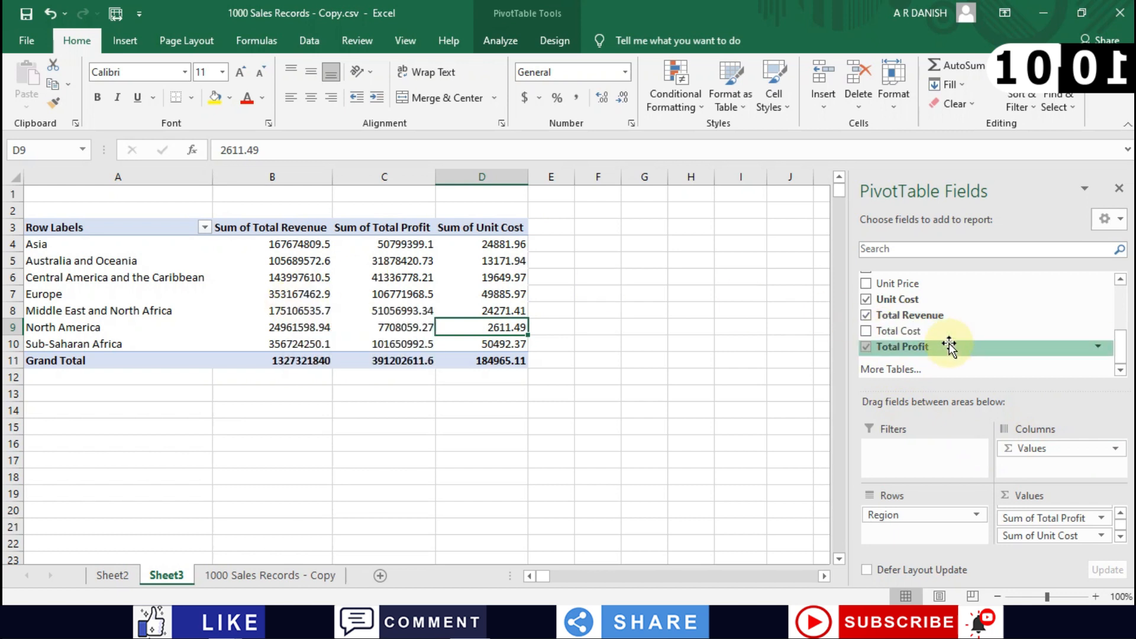
pyautogui.moveTo(1122, 348); pyautogui.dragTo(1122, 329)
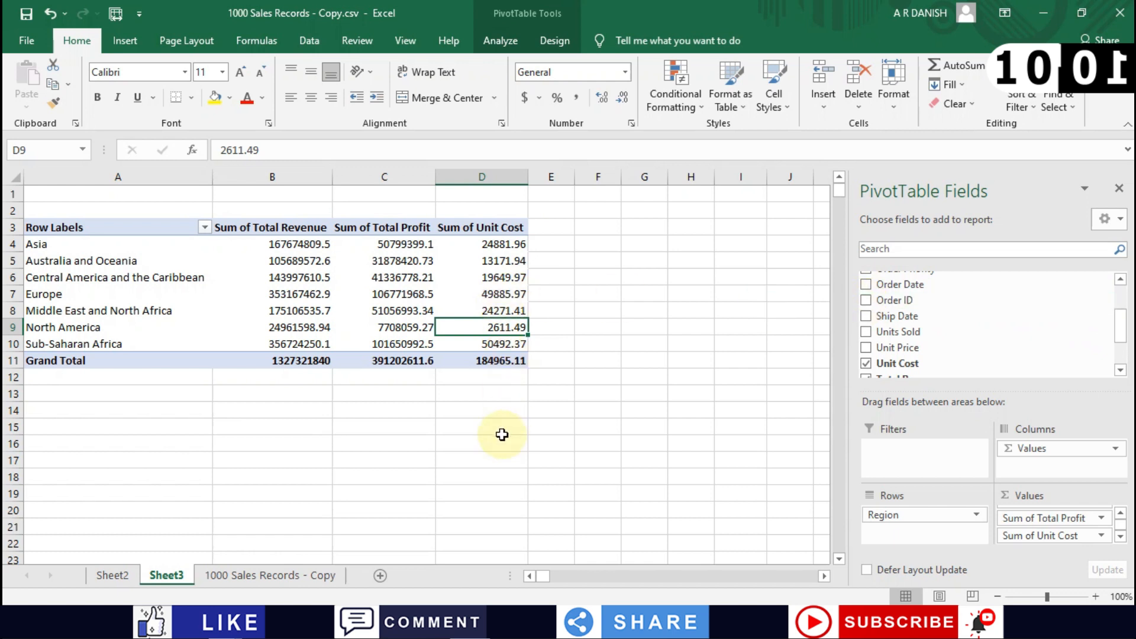
pyautogui.click(505, 427)
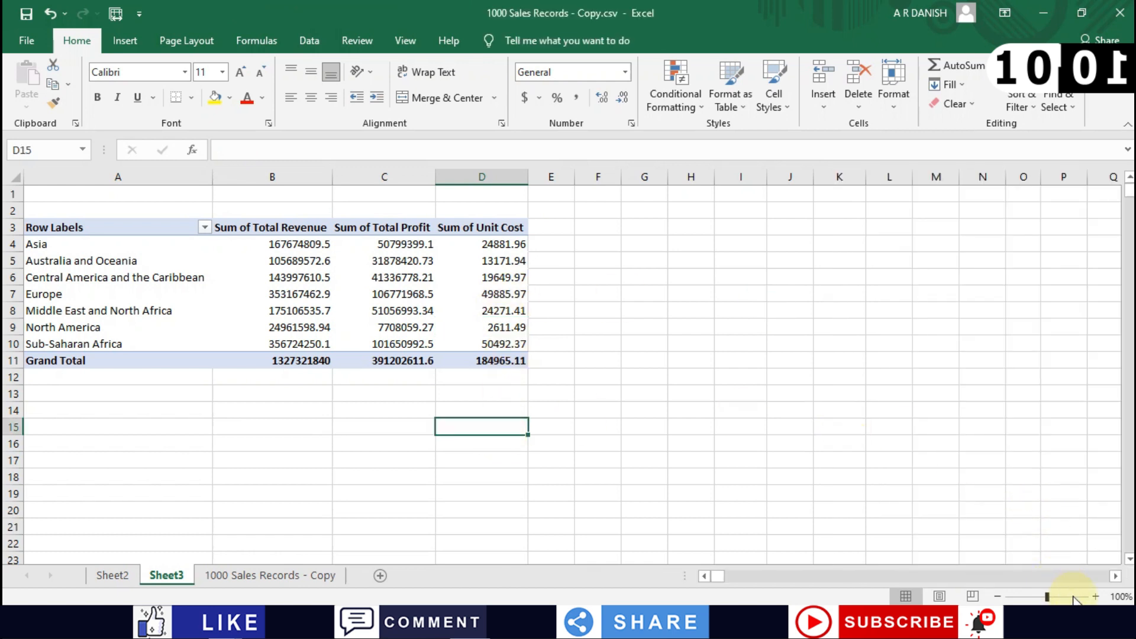
pyautogui.click(1096, 596)
pyautogui.click(1096, 597)
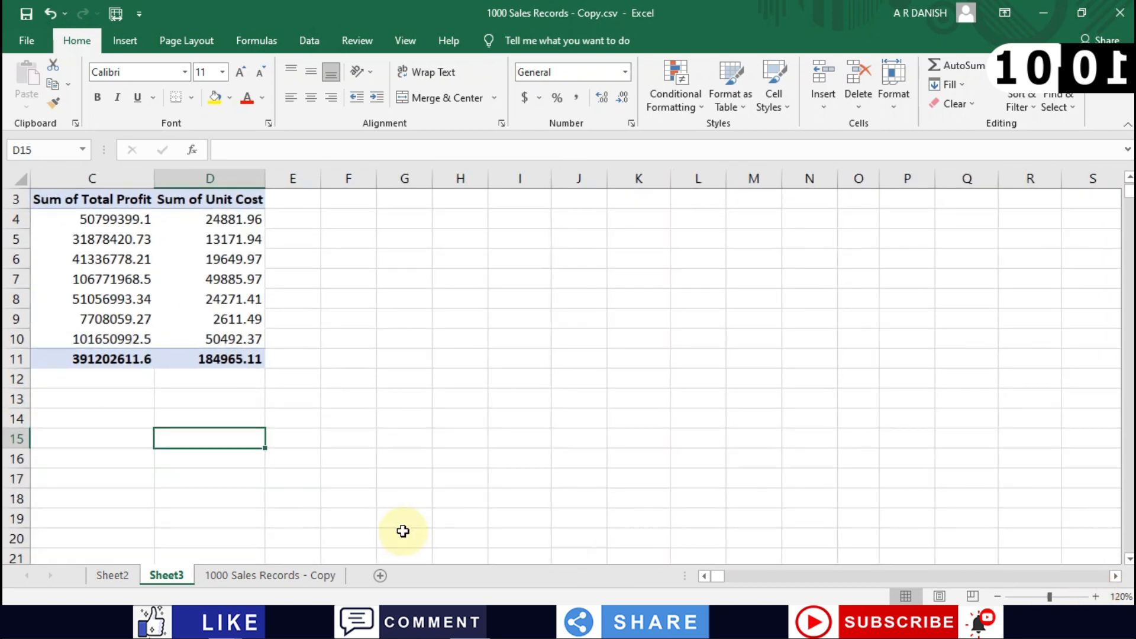
pyautogui.hscroll(-3, 397, 530)
pyautogui.scroll(1, 209, 399)
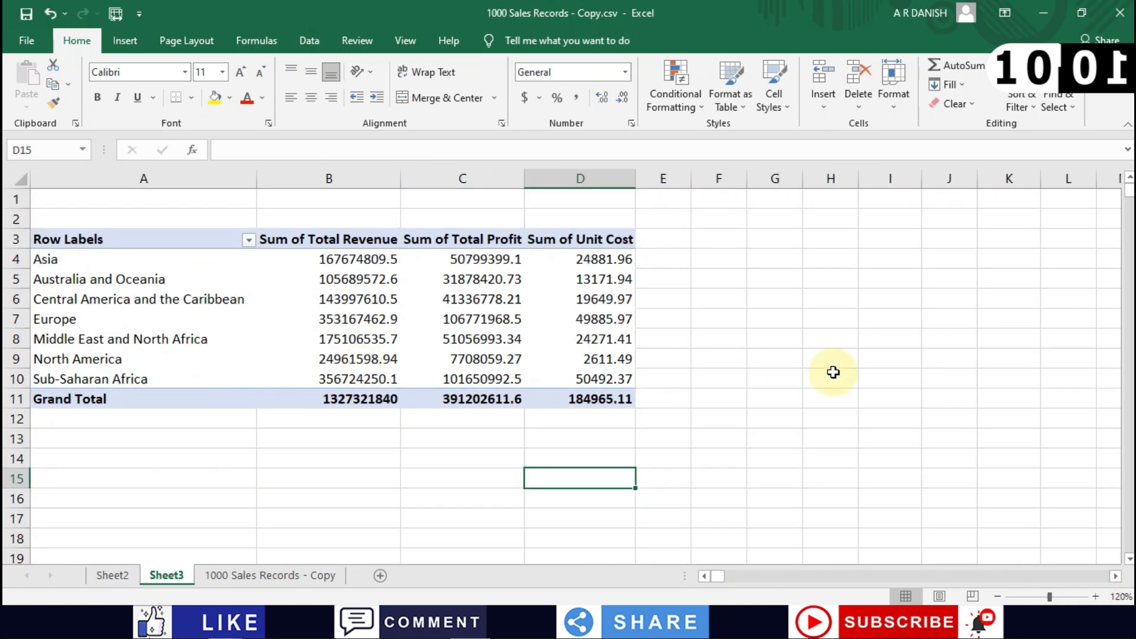
pyautogui.click(1095, 596)
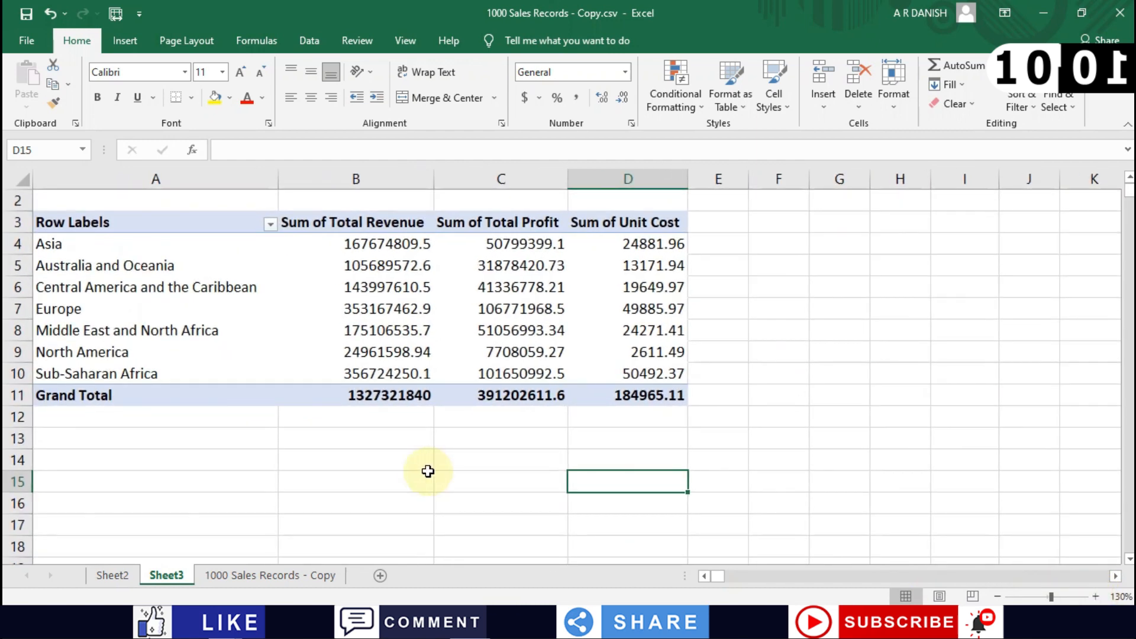
# - Look over the 1000 Sales Records source data, and examine the revenue, profit and unit cost sums per region on Sheet3
pyautogui.hotkey('ctrl', 'pagedown')
pyautogui.scroll(-9, 350, 375)
pyautogui.scroll(9, 350, 375)
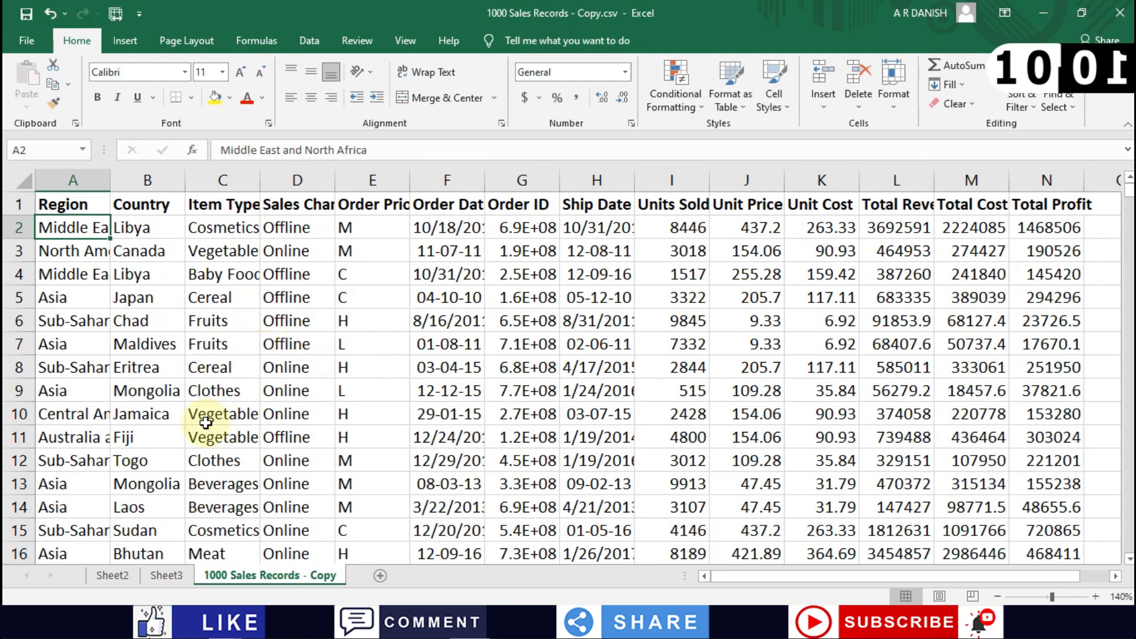
pyautogui.click(167, 575)
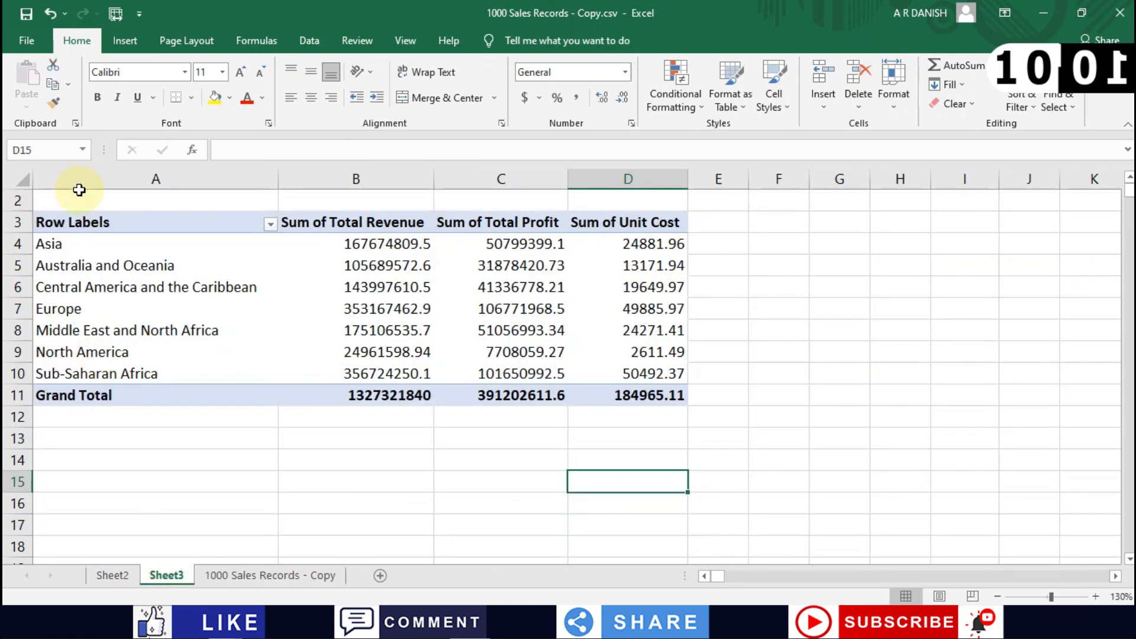
pyautogui.moveTo(409, 256)
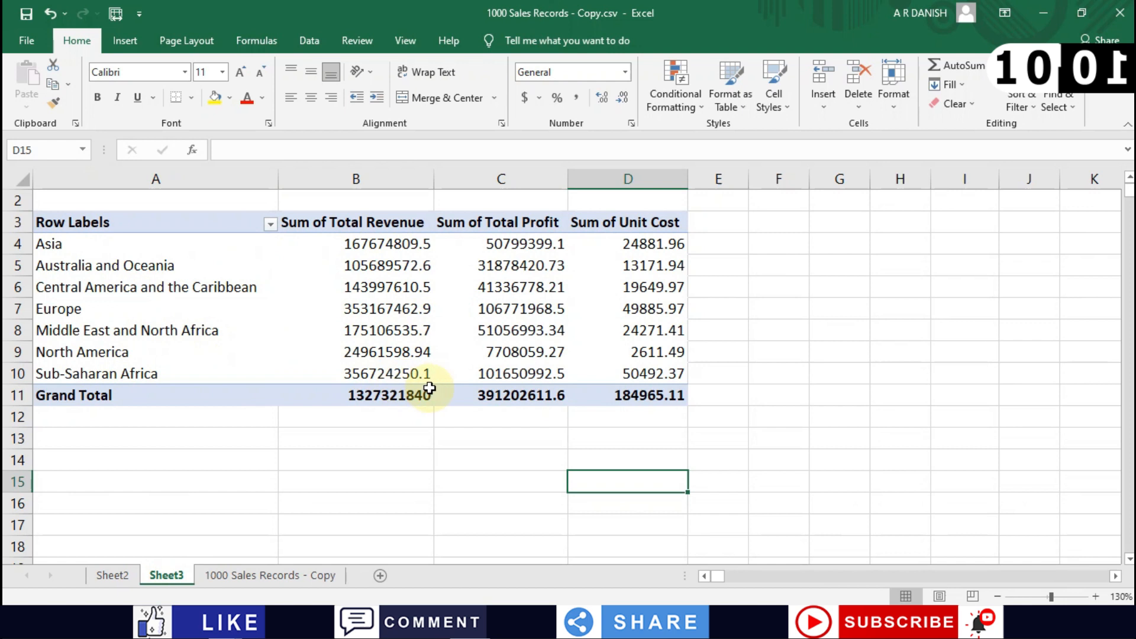
pyautogui.moveTo(556, 338)
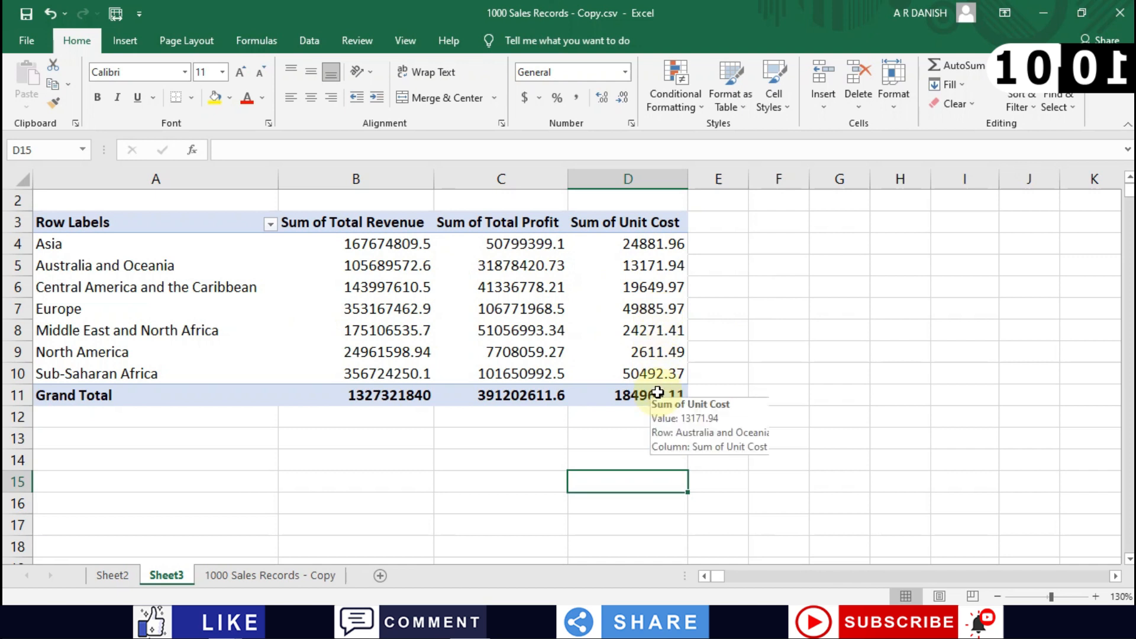
pyautogui.moveTo(498, 346)
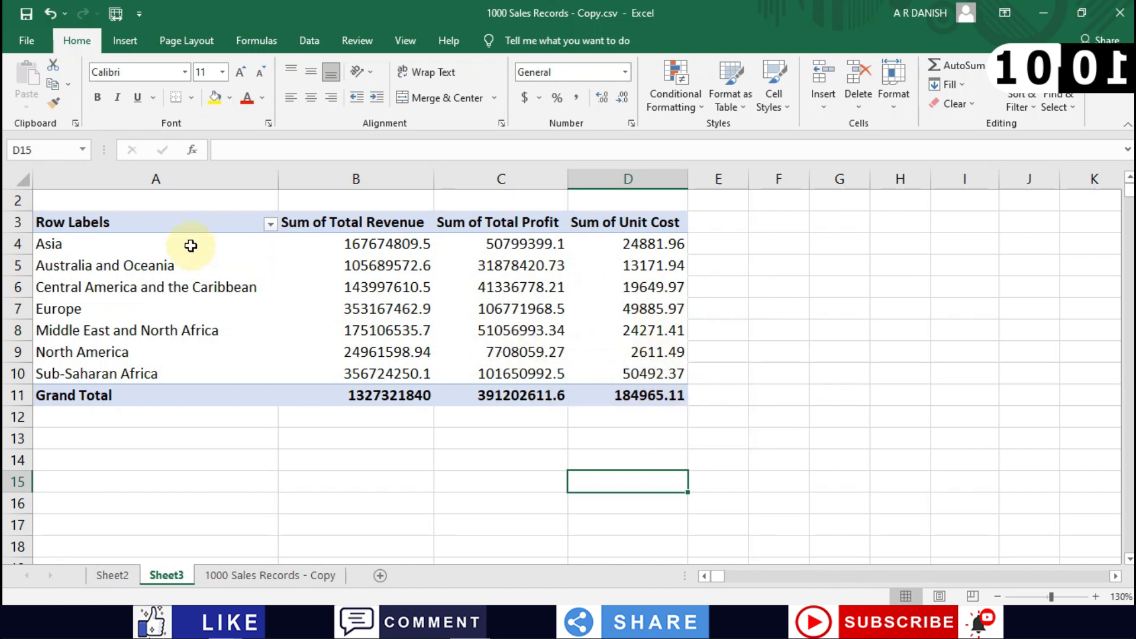
# - Try out light PivotTable styles in different colours, including grey, on the regional summary
pyautogui.click(143, 225)
pyautogui.click(261, 353)
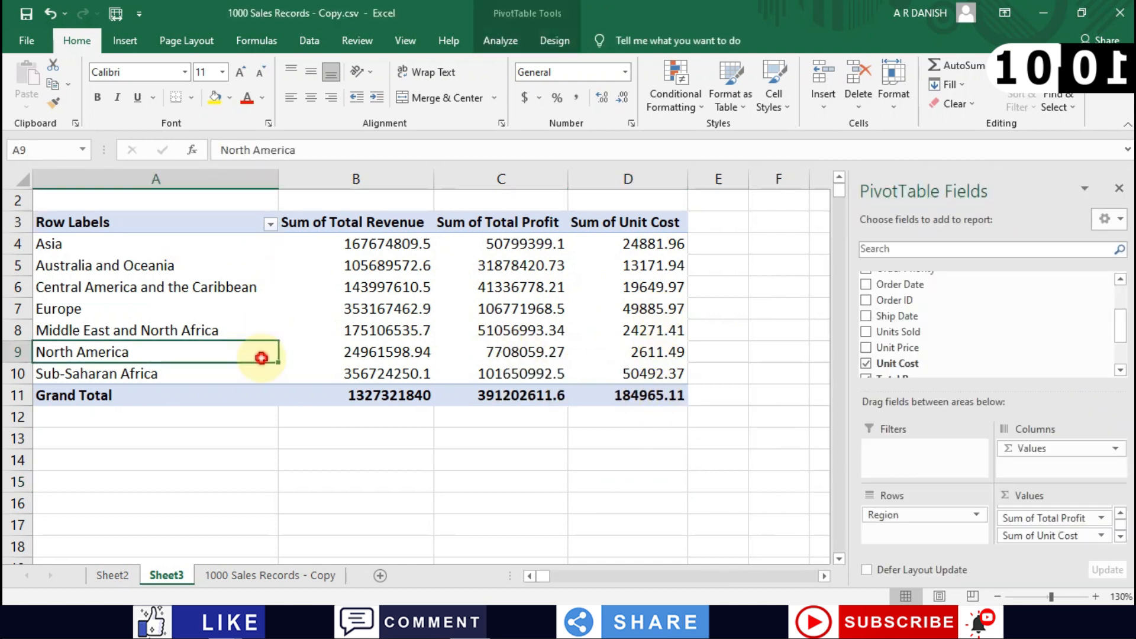
pyautogui.click(433, 317)
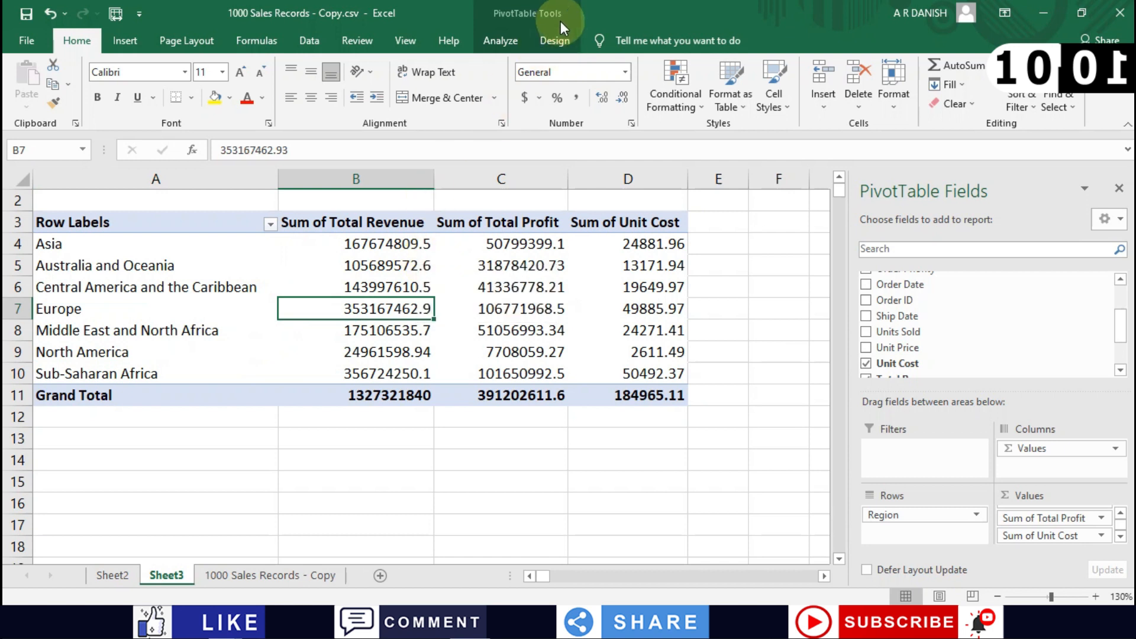
pyautogui.click(556, 42)
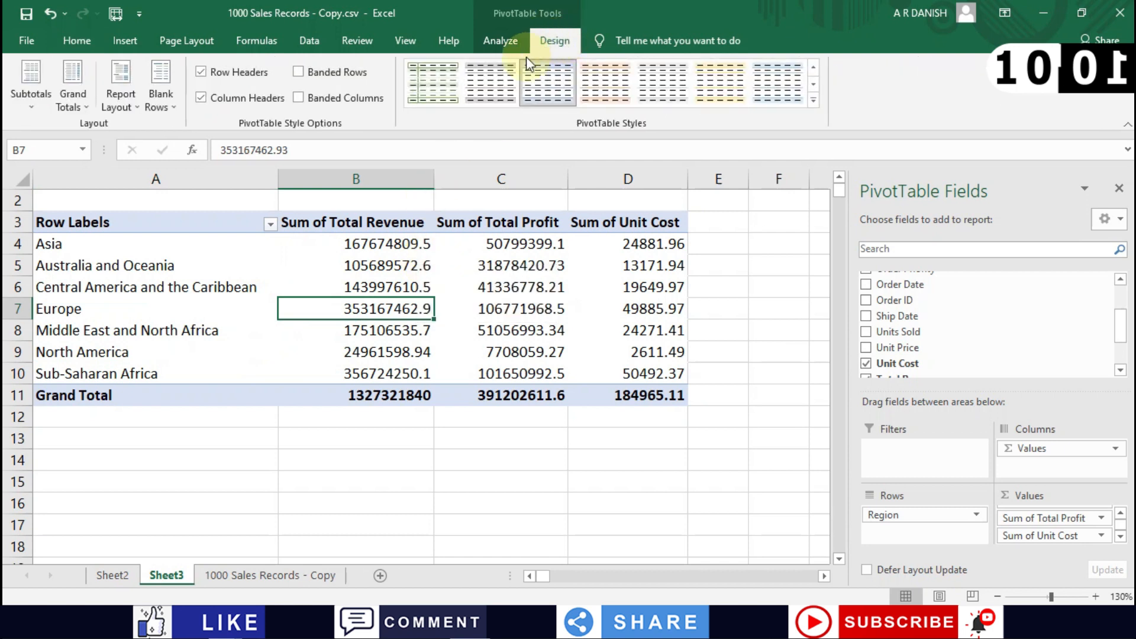
pyautogui.click(493, 82)
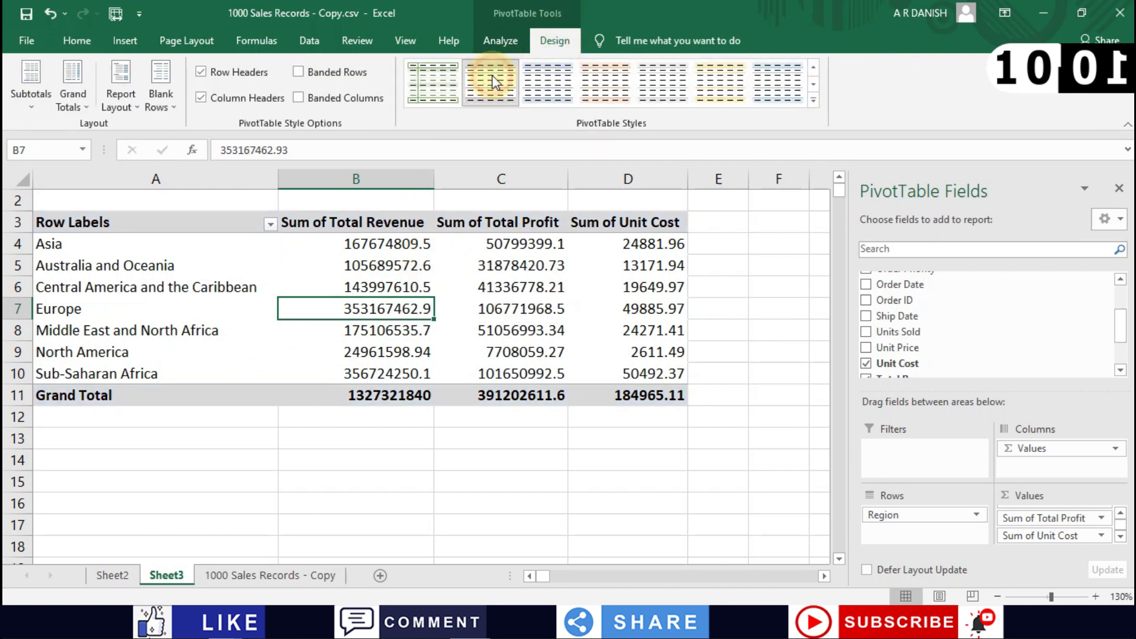
pyautogui.click(453, 86)
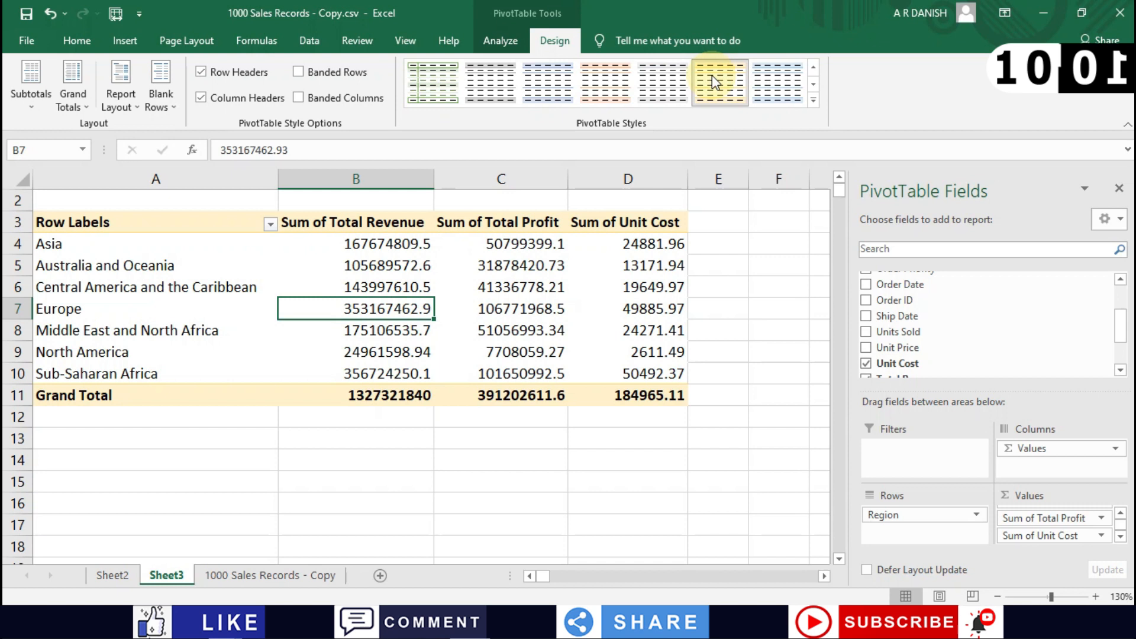
# - Try the dark gold PivotTable style with black header and total rows, and apply its blue counterpart instead
pyautogui.click(811, 99)
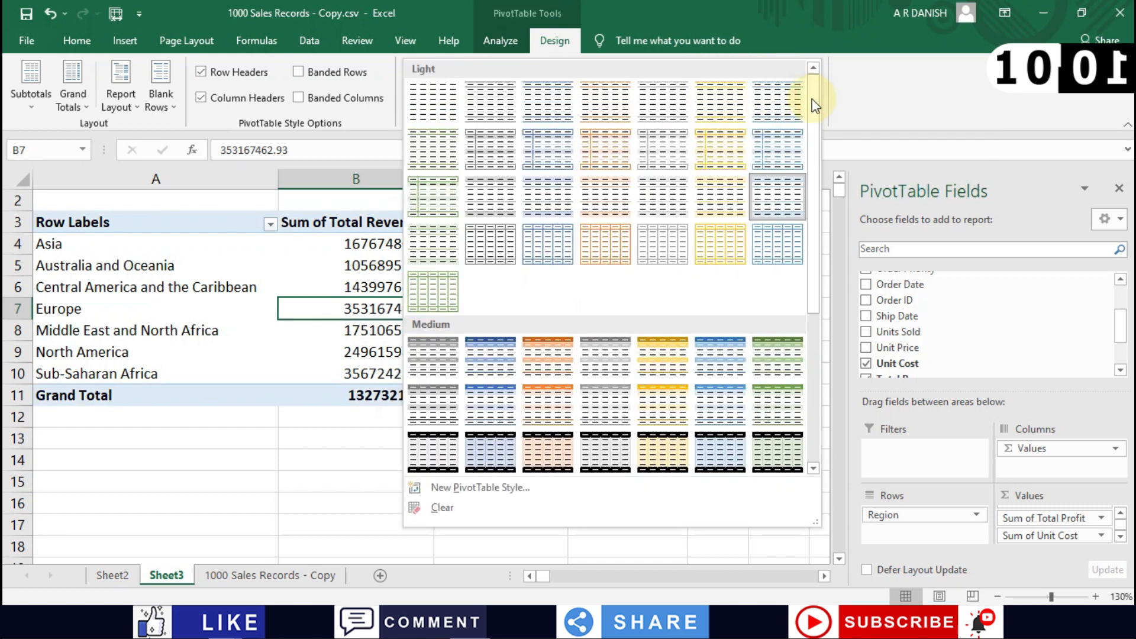
pyautogui.scroll(-2, 560, 453)
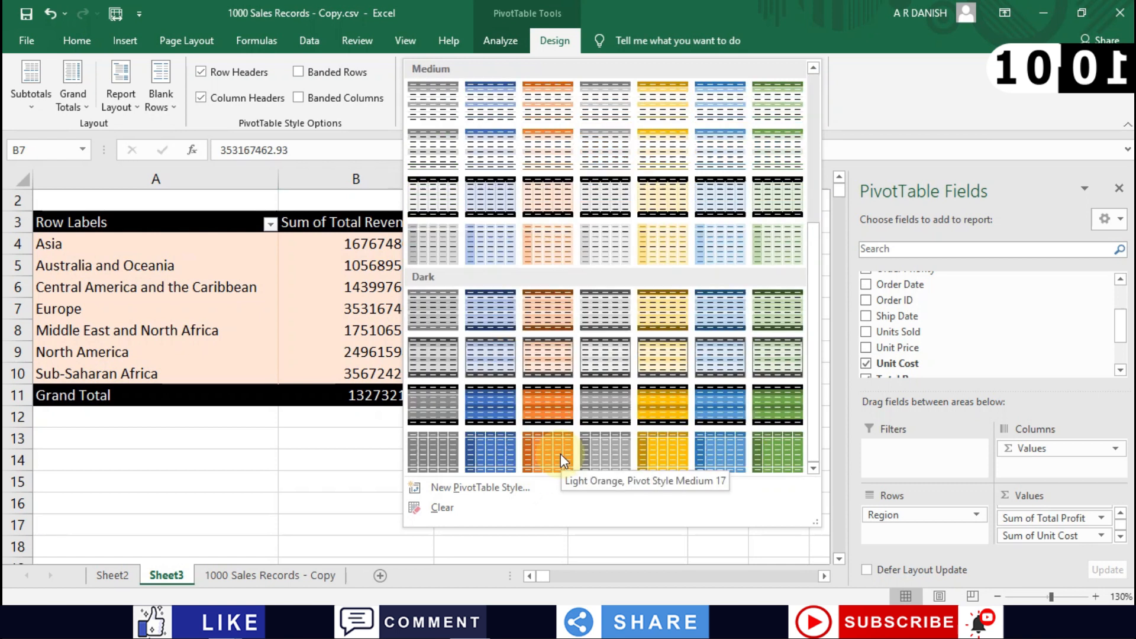
pyautogui.click(663, 404)
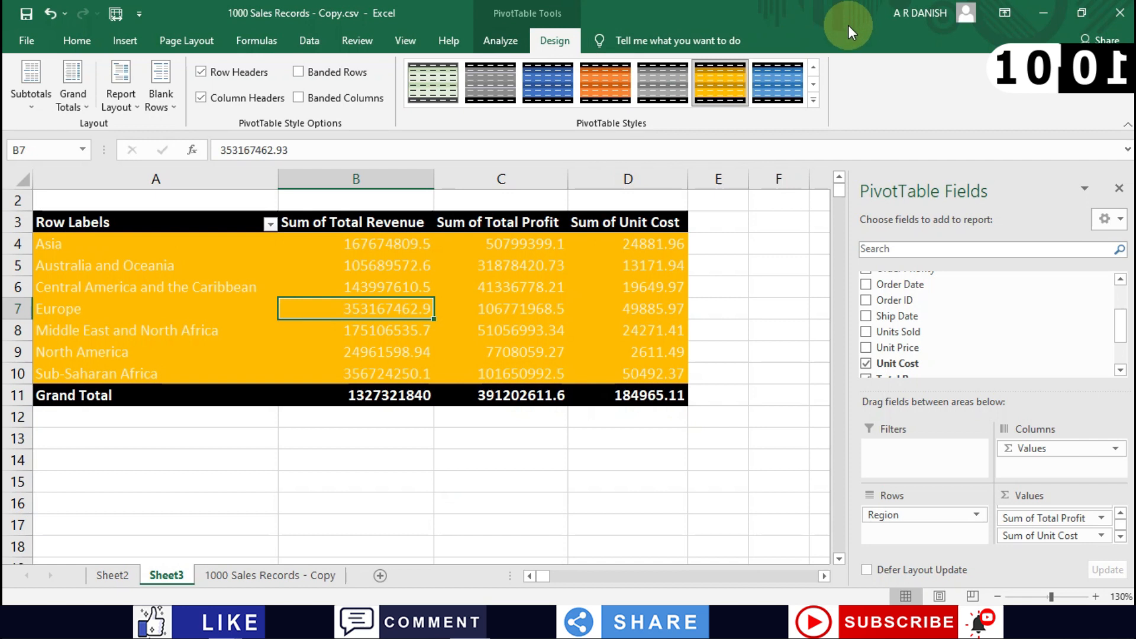
pyautogui.click(779, 87)
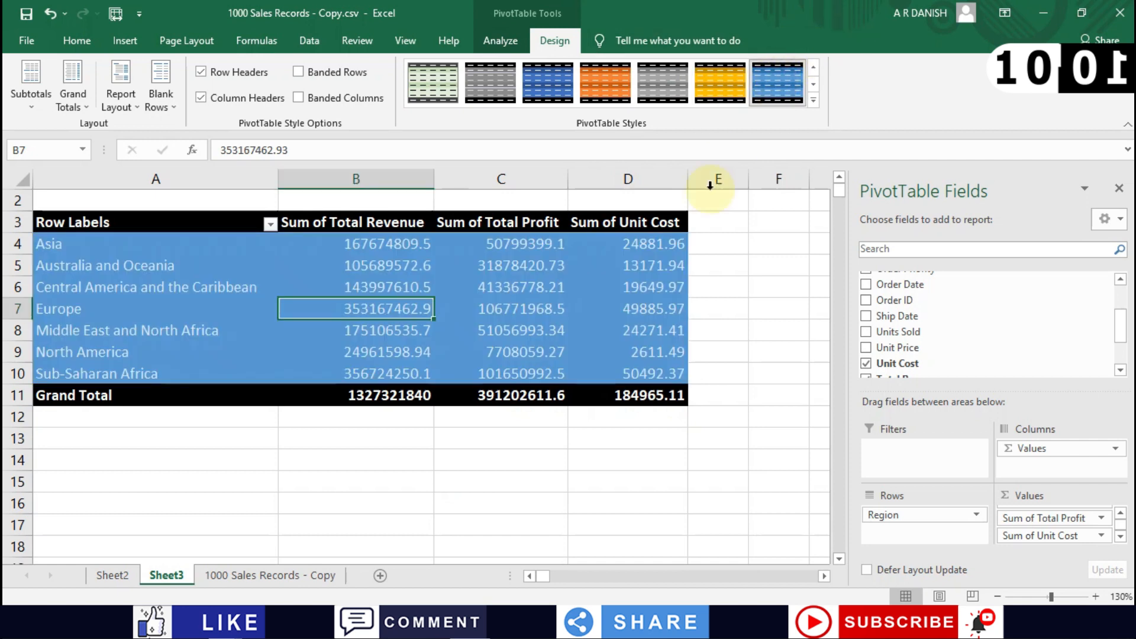
pyautogui.click(498, 530)
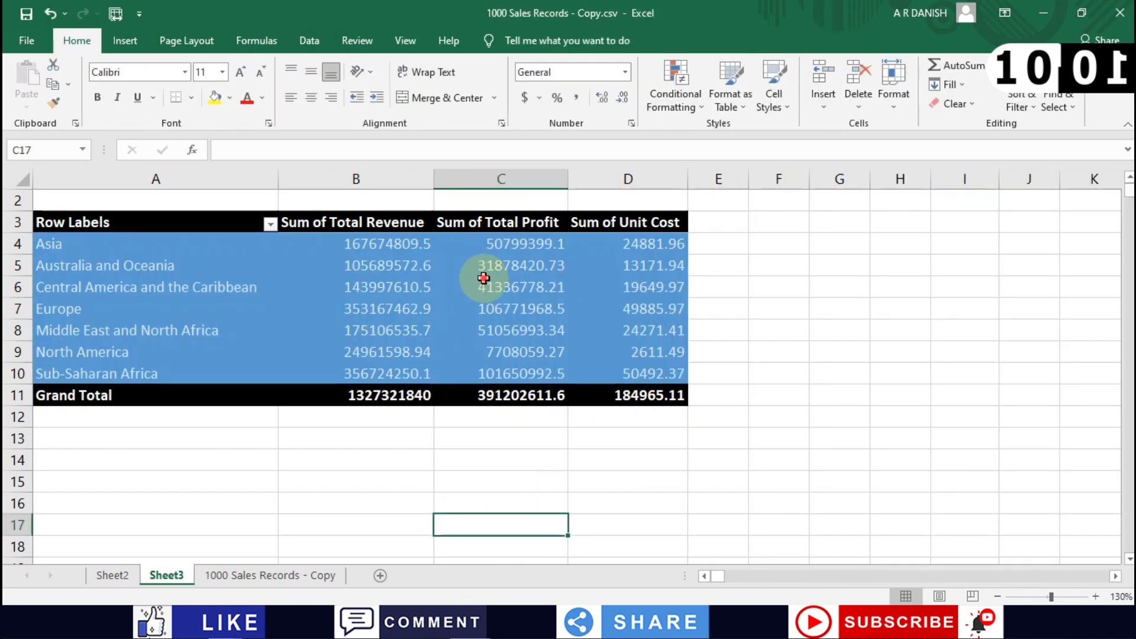
# - Rename the PivotTable on Sheet3 as "My pivot table"
pyautogui.click(488, 286)
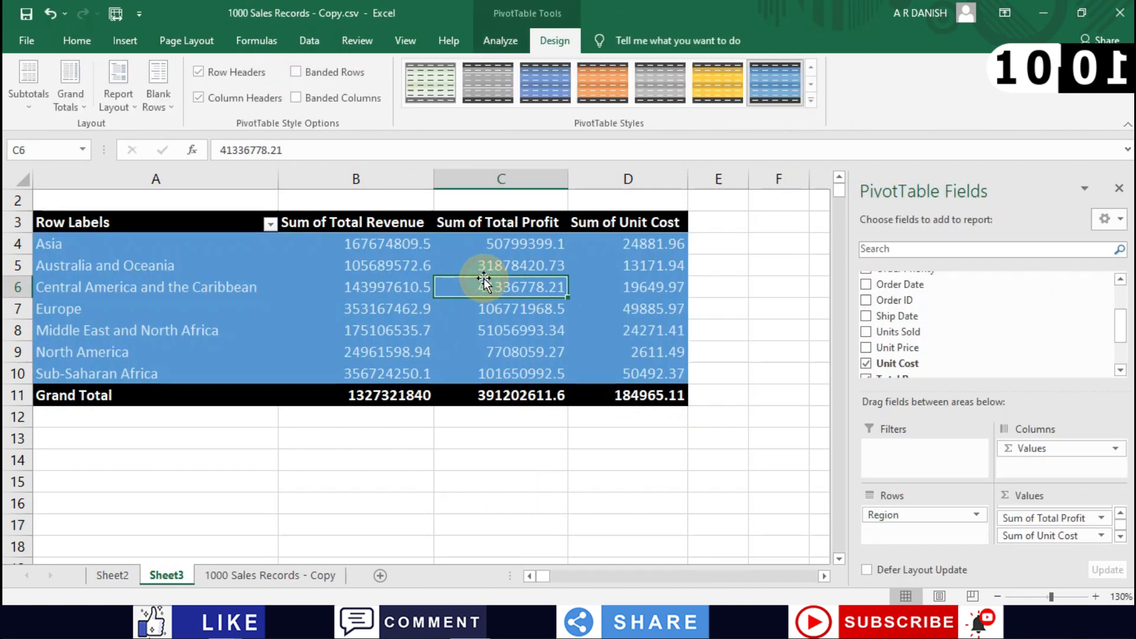
pyautogui.click(503, 44)
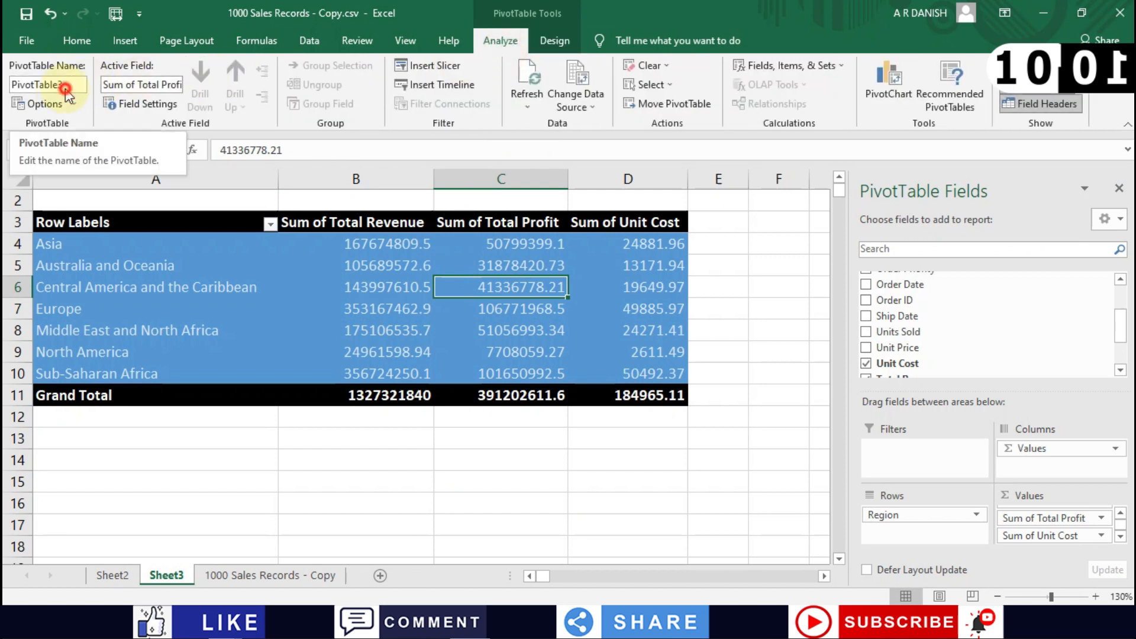
pyautogui.click(61, 86)
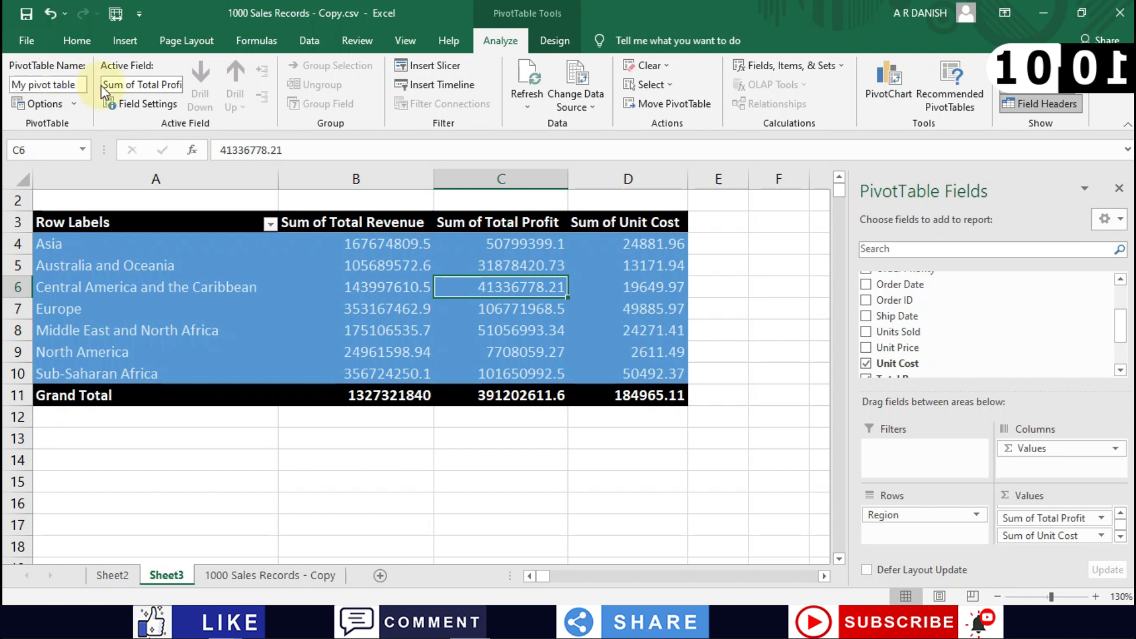
# - Check which active field is reported for the profit, region and revenue cells of the PivotTable
pyautogui.click(132, 81)
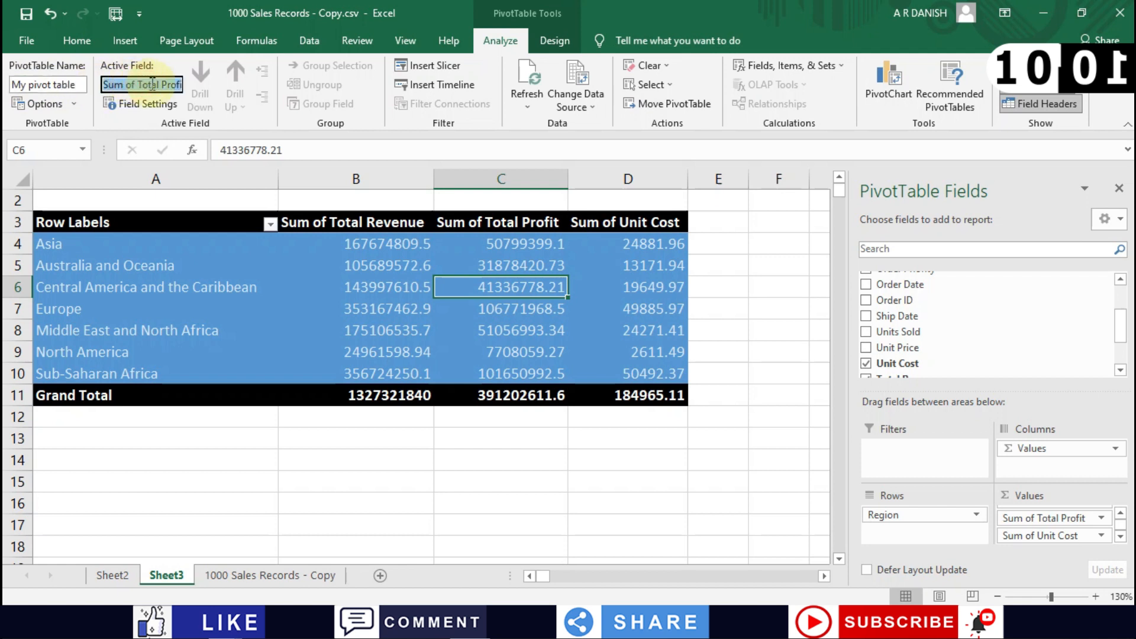
pyautogui.click(266, 311)
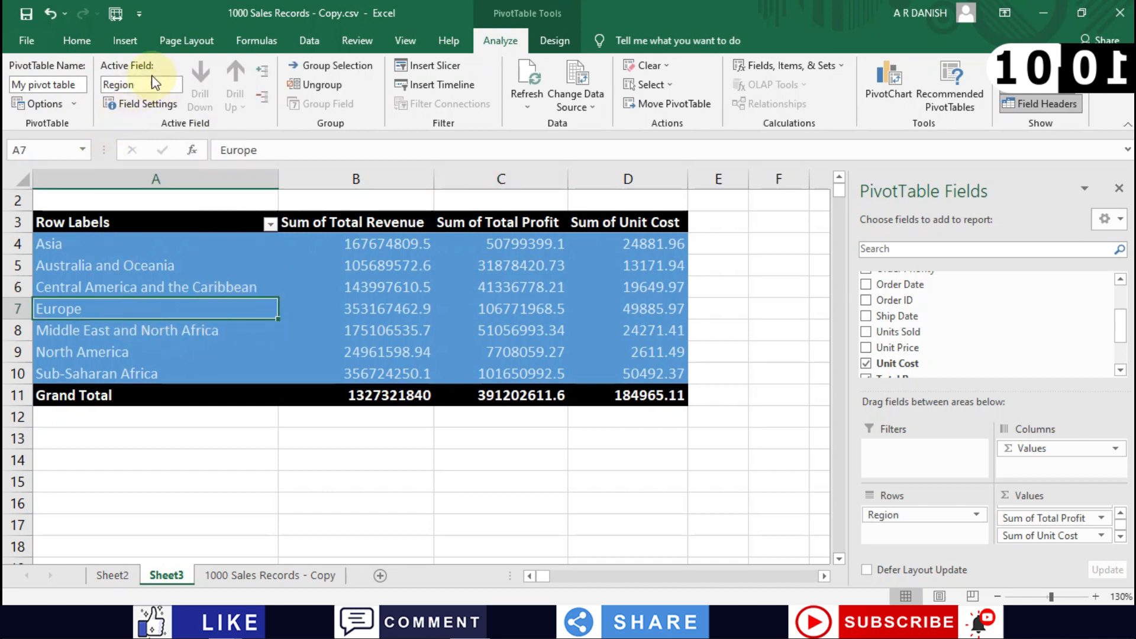
pyautogui.click(95, 287)
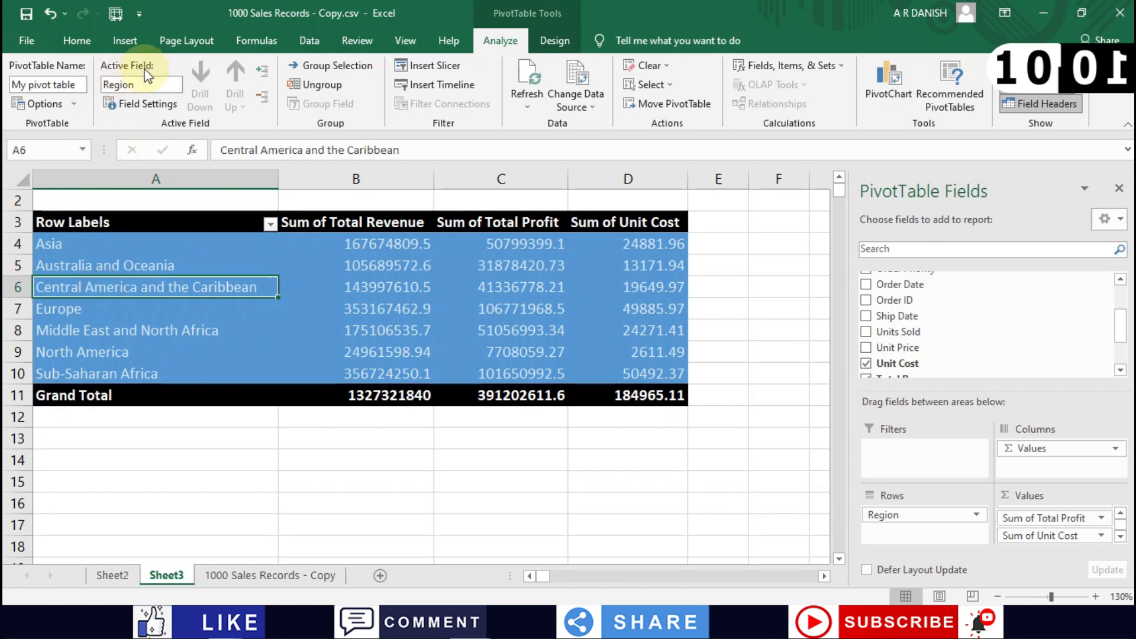
pyautogui.click(367, 316)
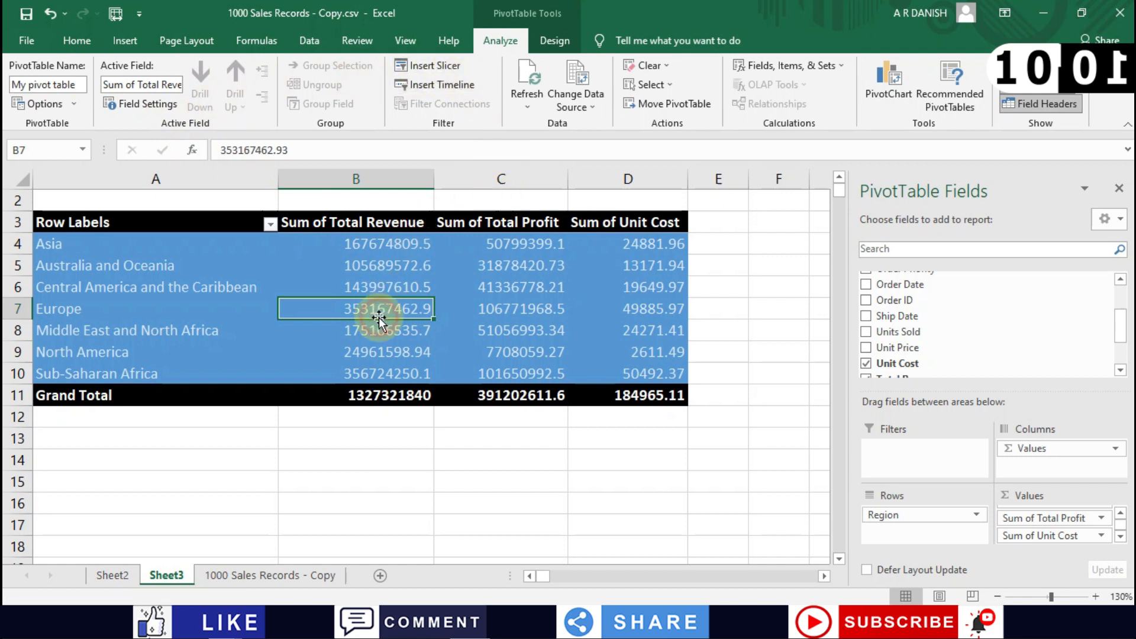
pyautogui.click(243, 352)
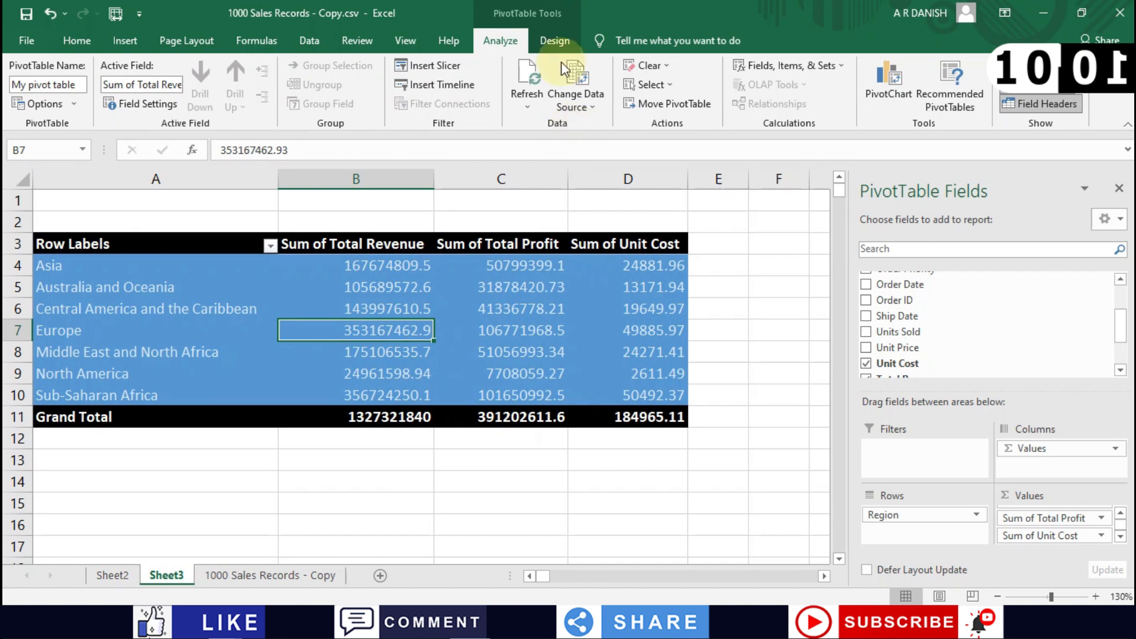
# - Set the regional PivotTable to not show subtotals
pyautogui.click(554, 46)
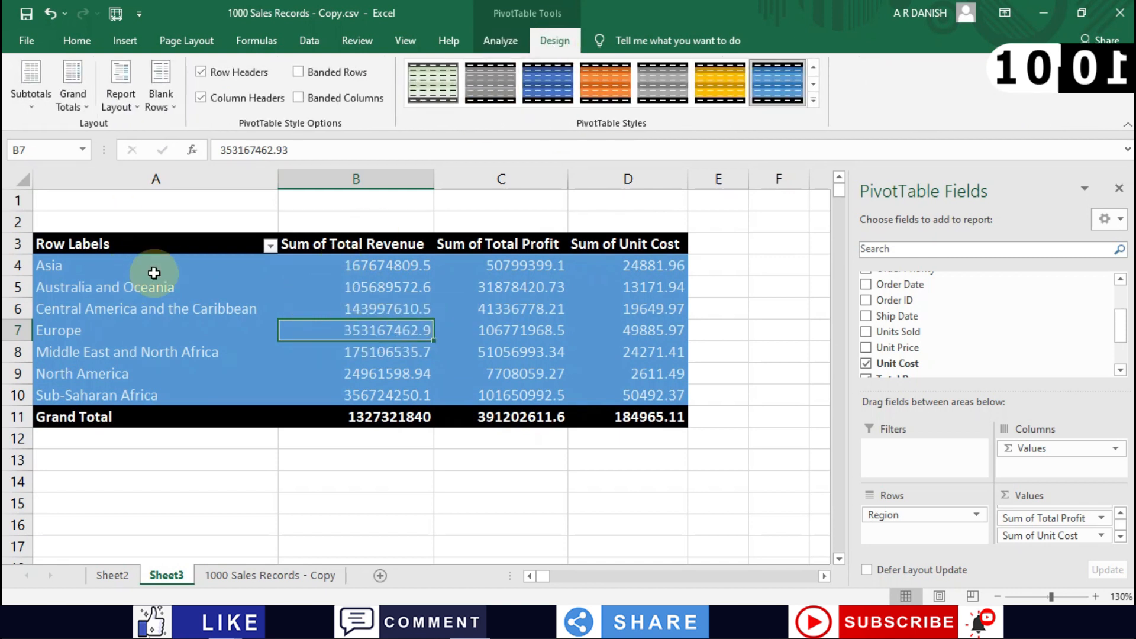
pyautogui.click(272, 309)
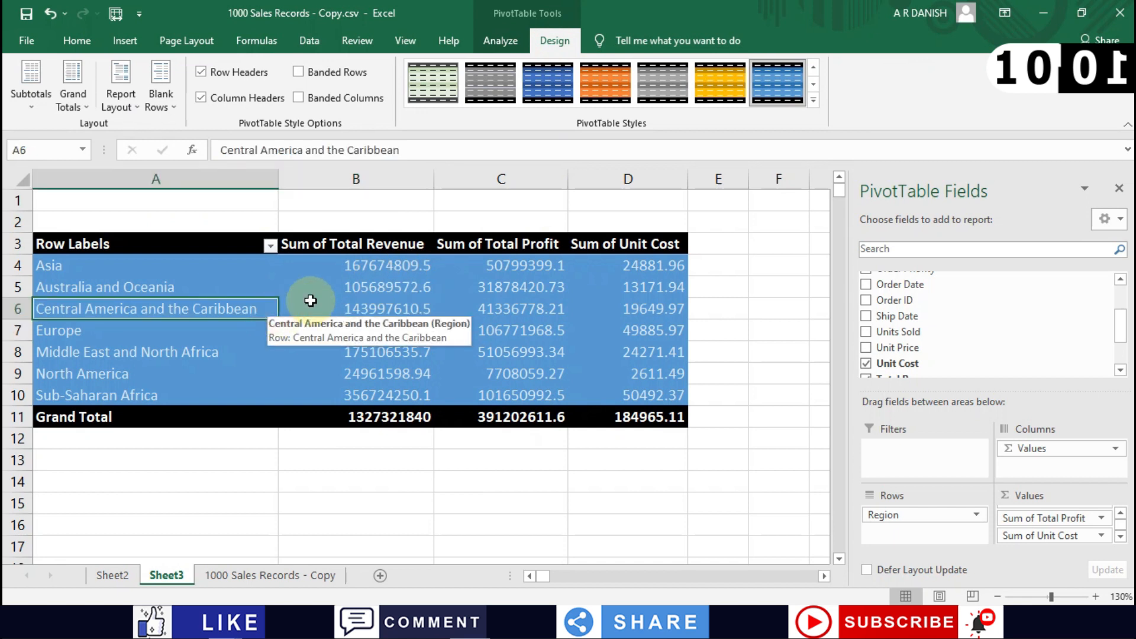
pyautogui.click(561, 309)
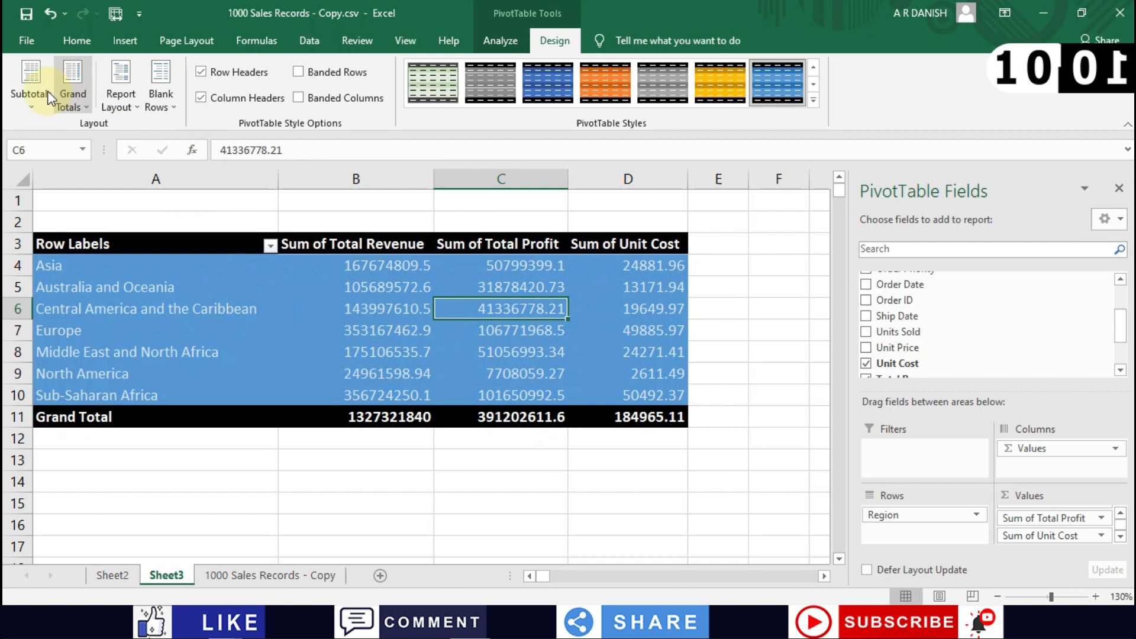
pyautogui.click(34, 103)
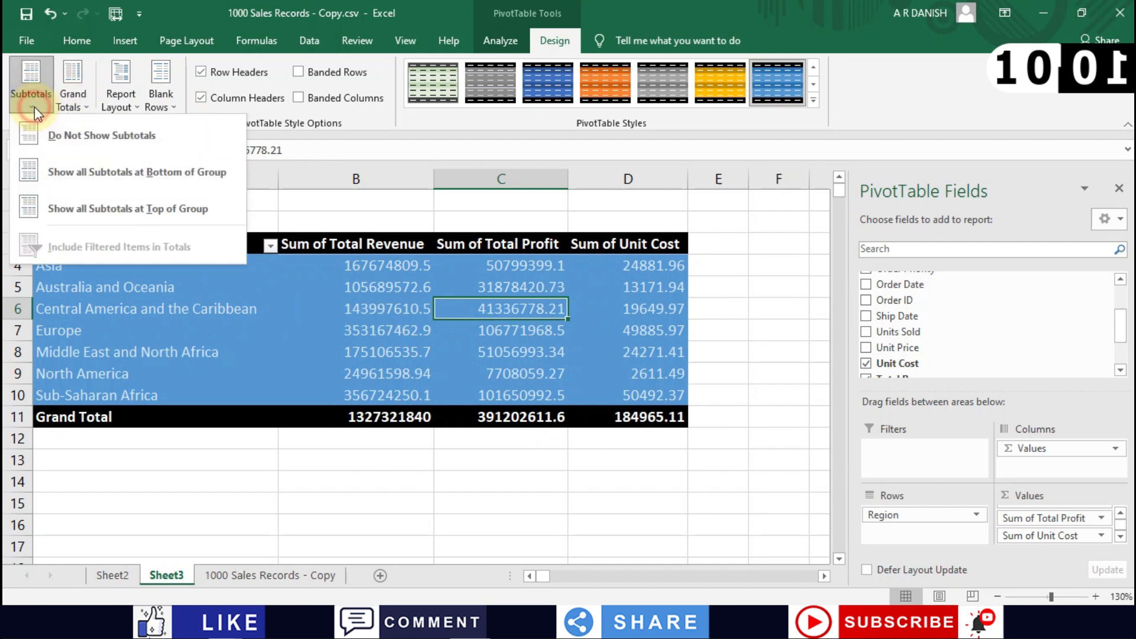
pyautogui.click(106, 142)
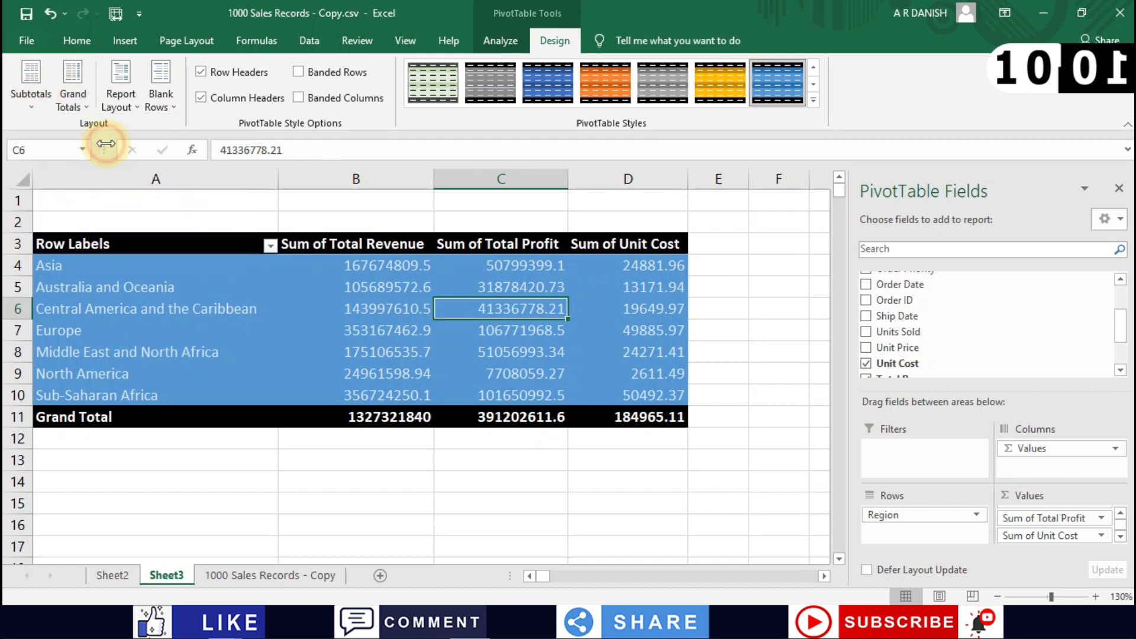
# - Turn the PivotTable's grand totals off for rows and columns, and switch them back on for both
pyautogui.click(69, 95)
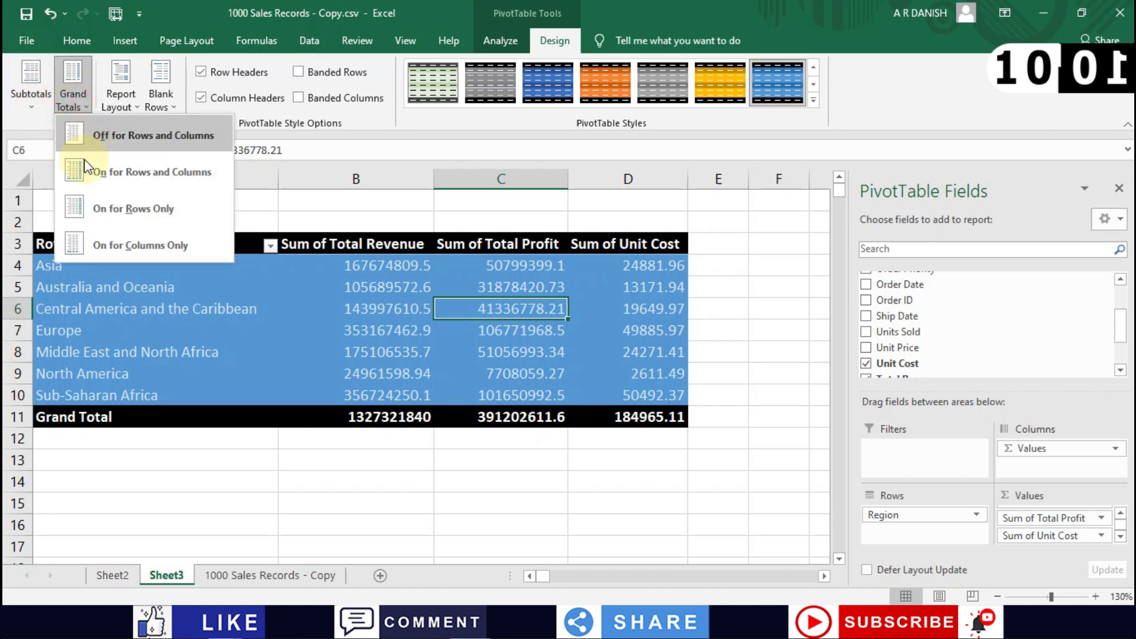
pyautogui.click(139, 140)
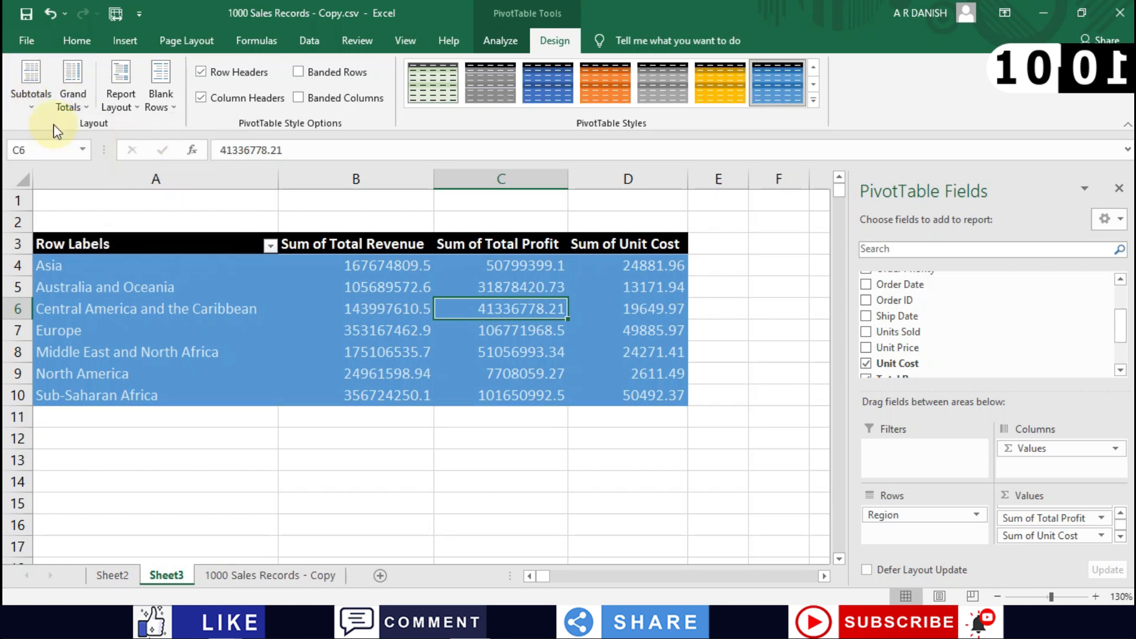
pyautogui.click(62, 97)
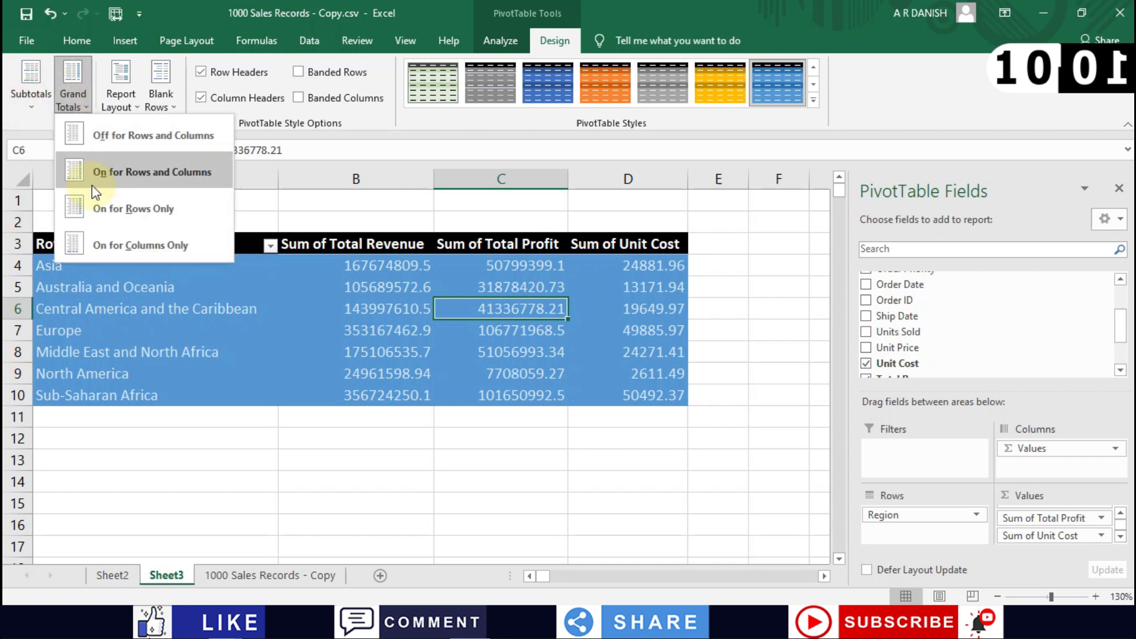
pyautogui.click(118, 172)
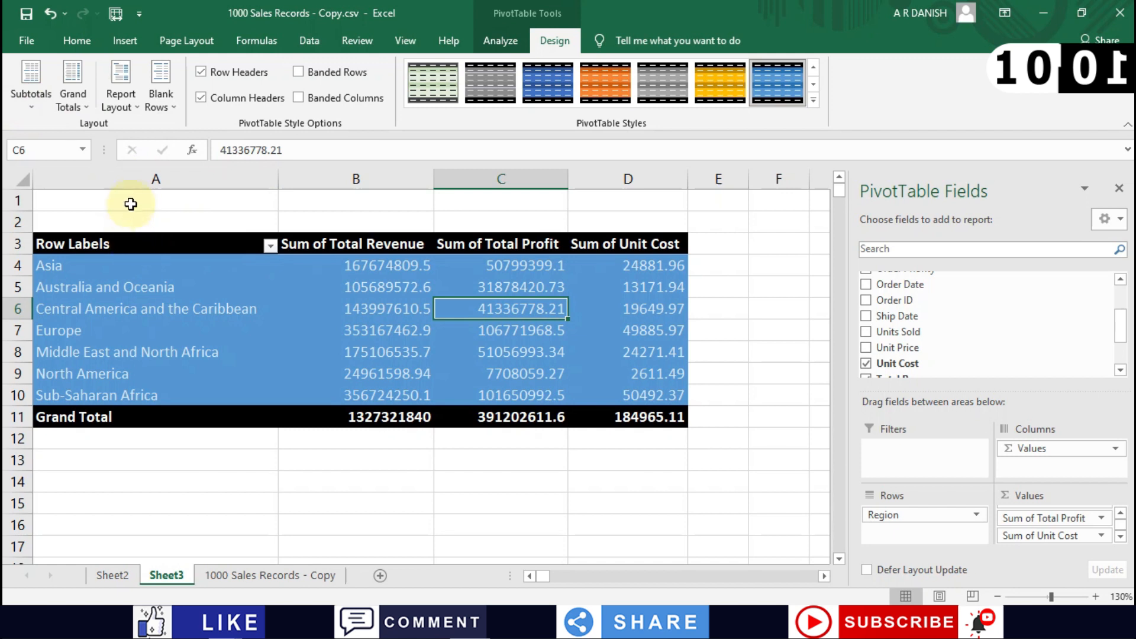
# - Set the report layout to repeat all item labels, and apply the compact form
pyautogui.click(133, 109)
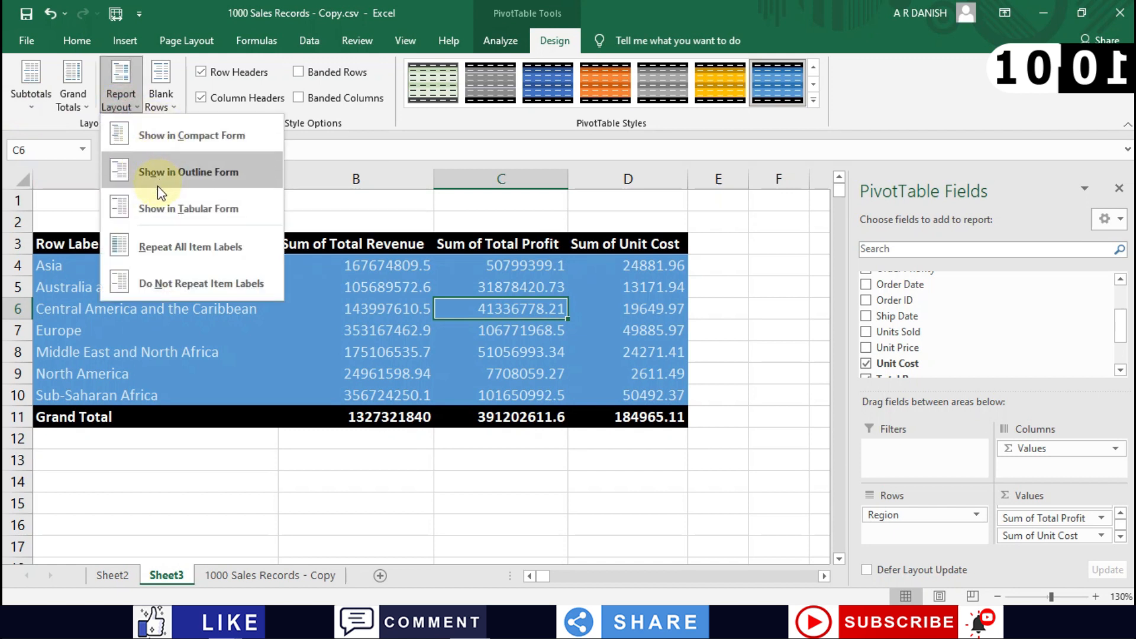
pyautogui.click(152, 247)
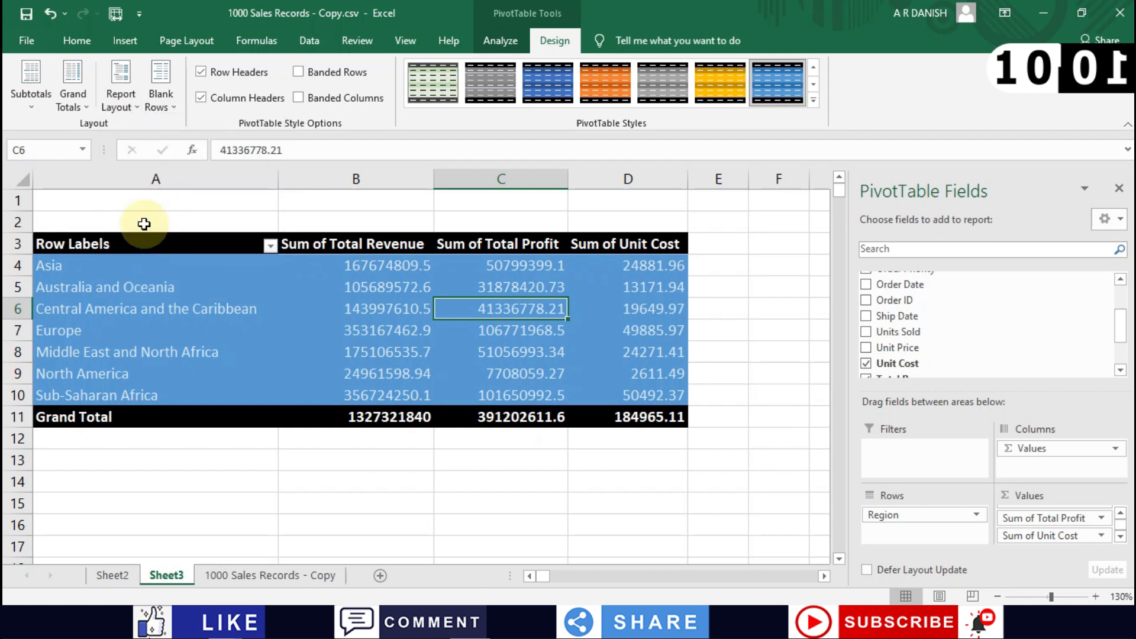
pyautogui.click(125, 107)
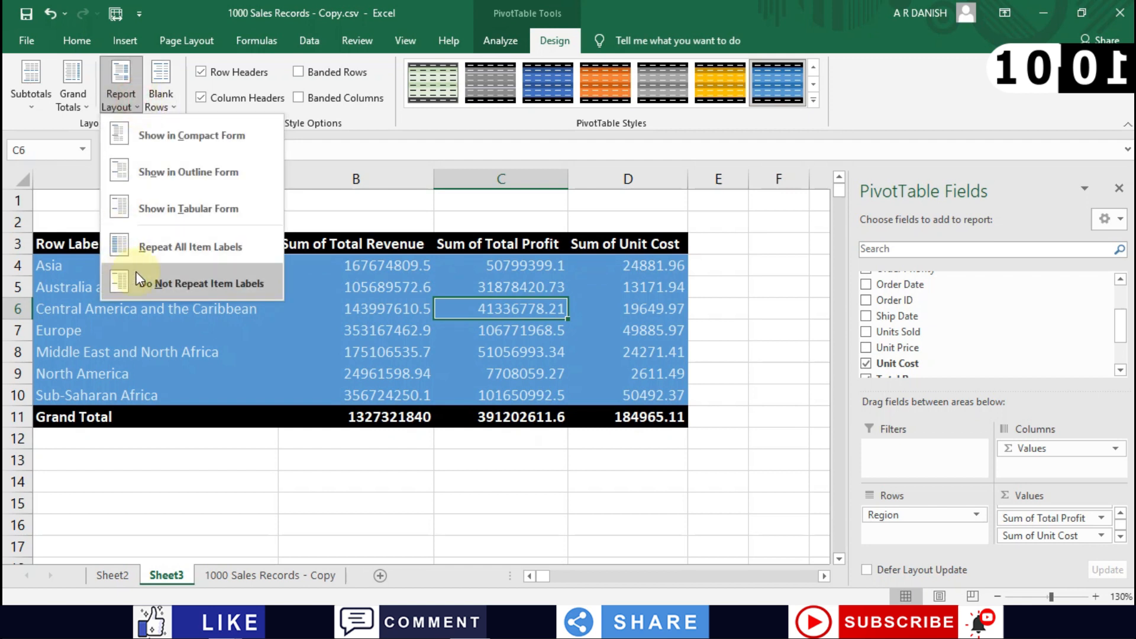
pyautogui.click(159, 140)
# - Try inserting a blank line after each PivotTable item, and remove the blank lines again
pyautogui.click(170, 94)
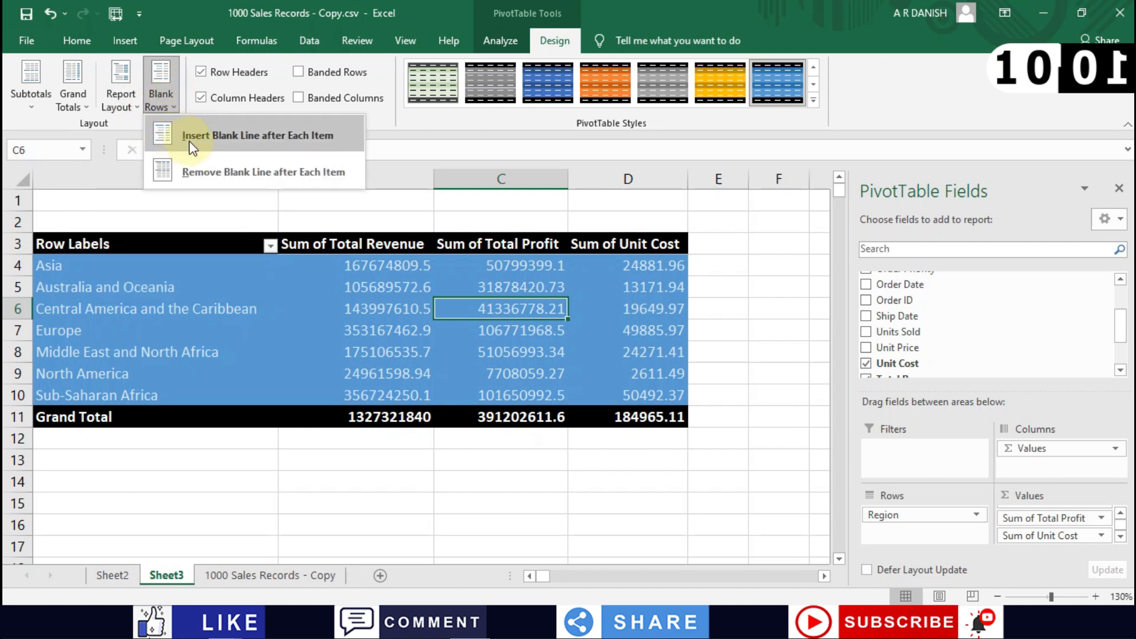
pyautogui.click(188, 142)
pyautogui.click(162, 91)
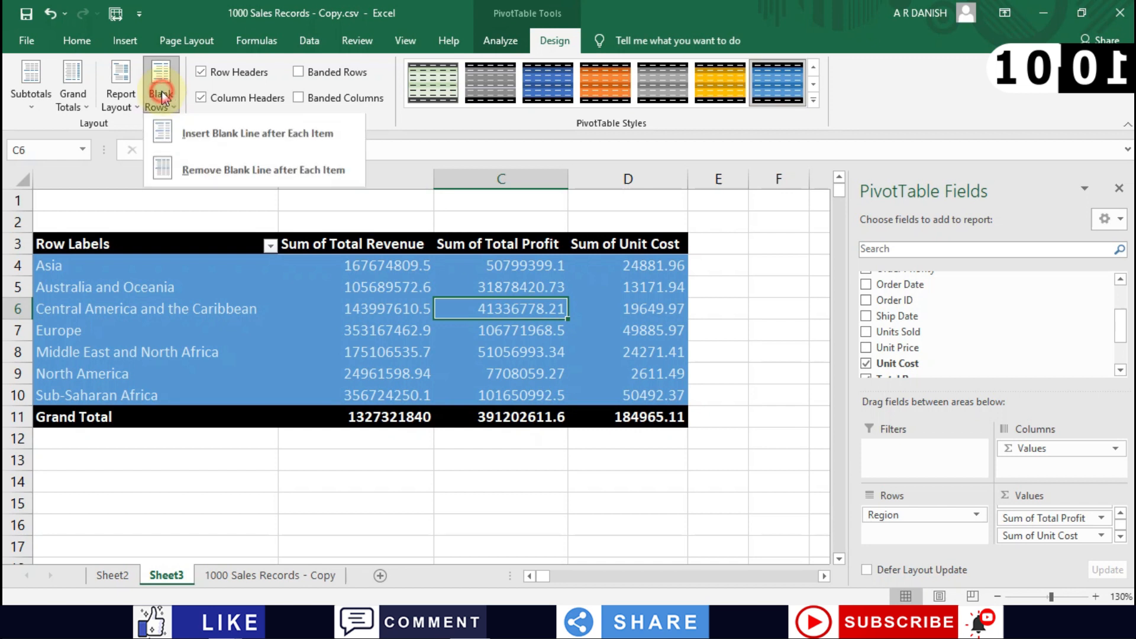
pyautogui.click(171, 170)
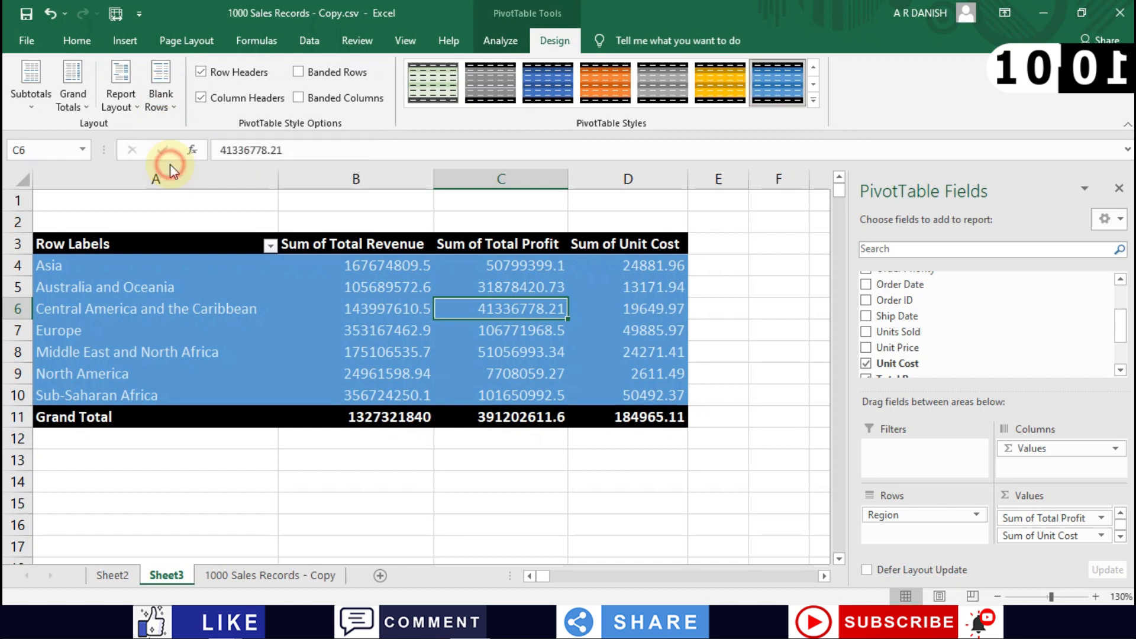
pyautogui.click(228, 352)
pyautogui.scroll(-2, 231, 358)
pyautogui.scroll(2, 231, 357)
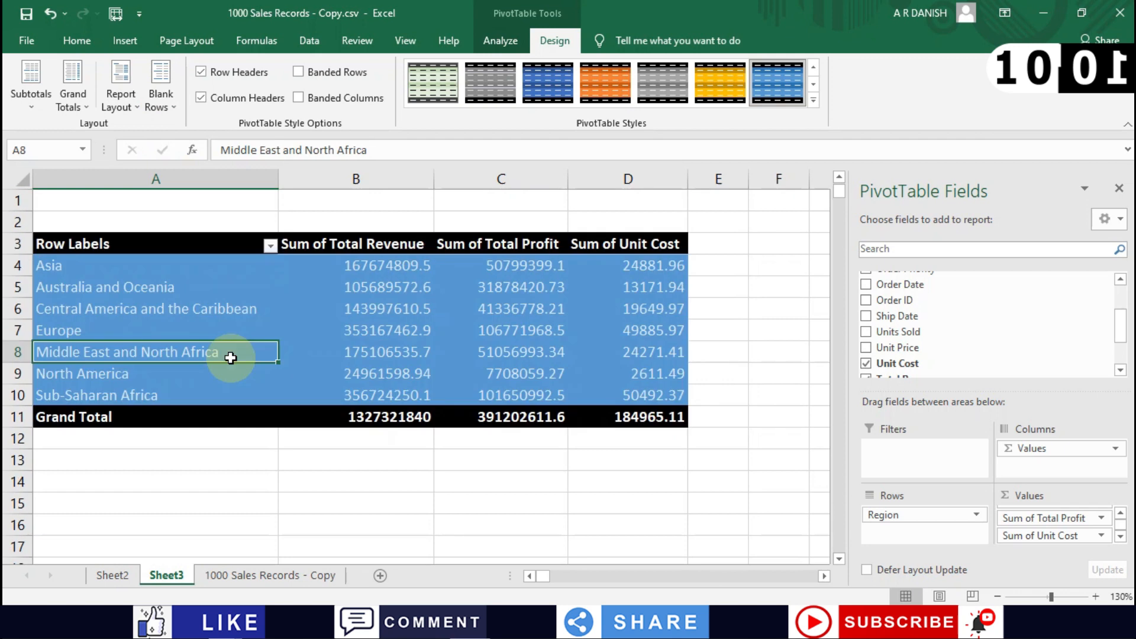
# - Try the tabular form for the regional report, and return it to the compact form
pyautogui.click(135, 88)
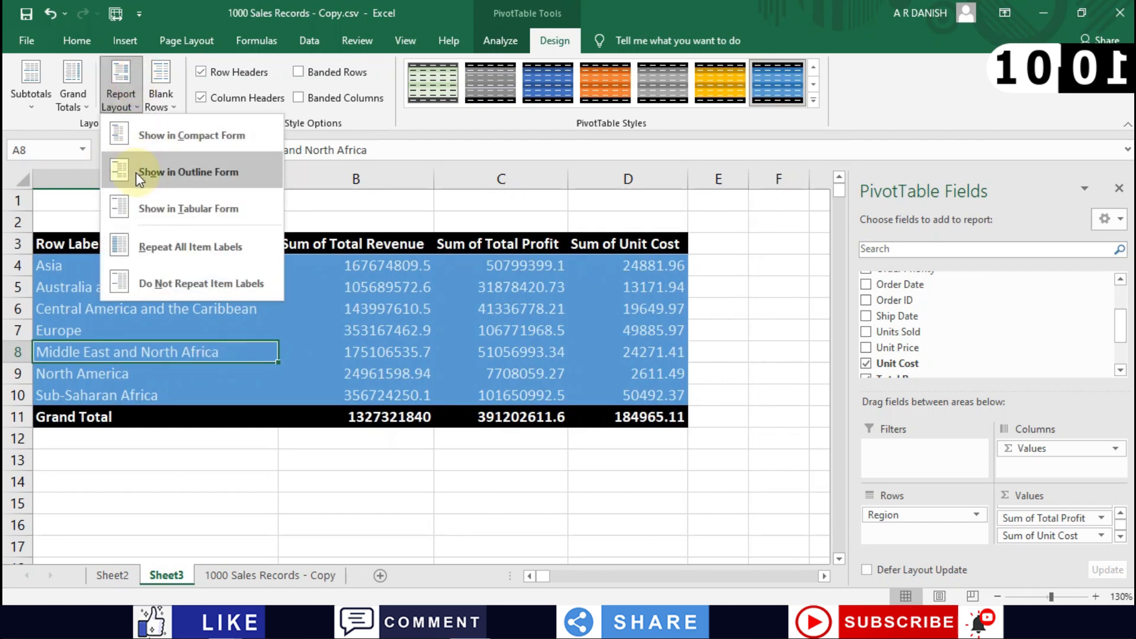
pyautogui.click(138, 213)
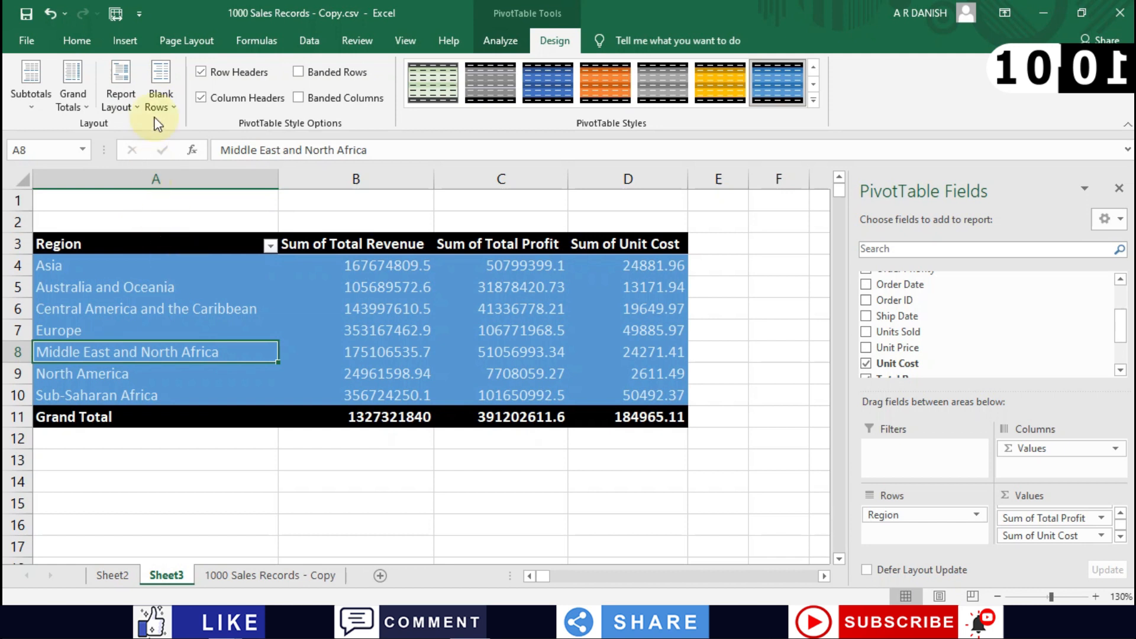
pyautogui.click(121, 104)
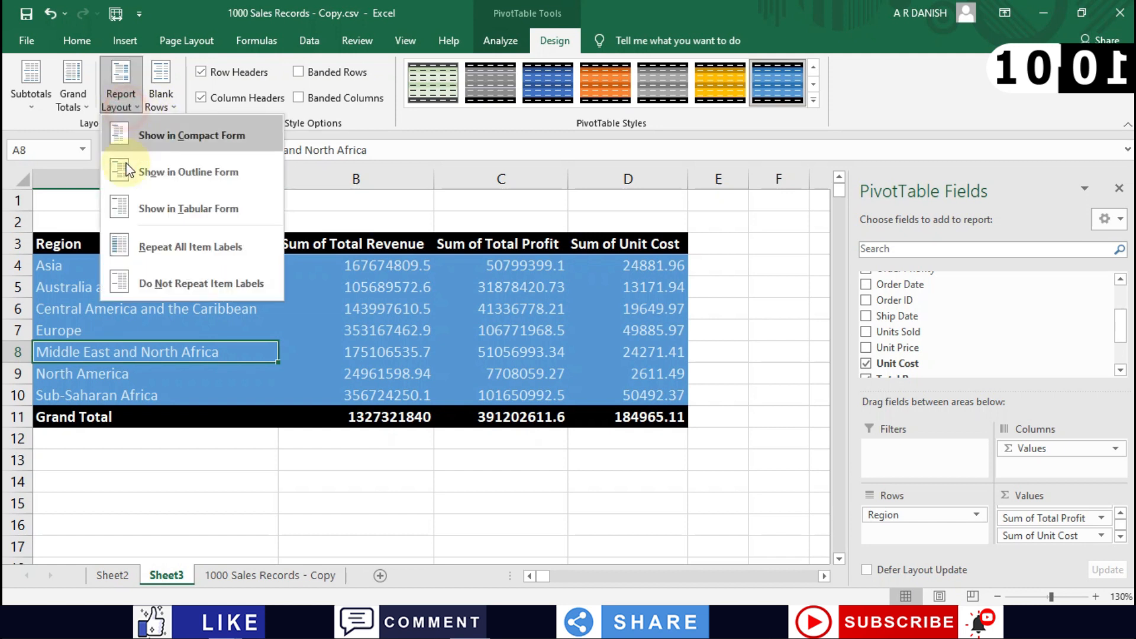
pyautogui.click(180, 153)
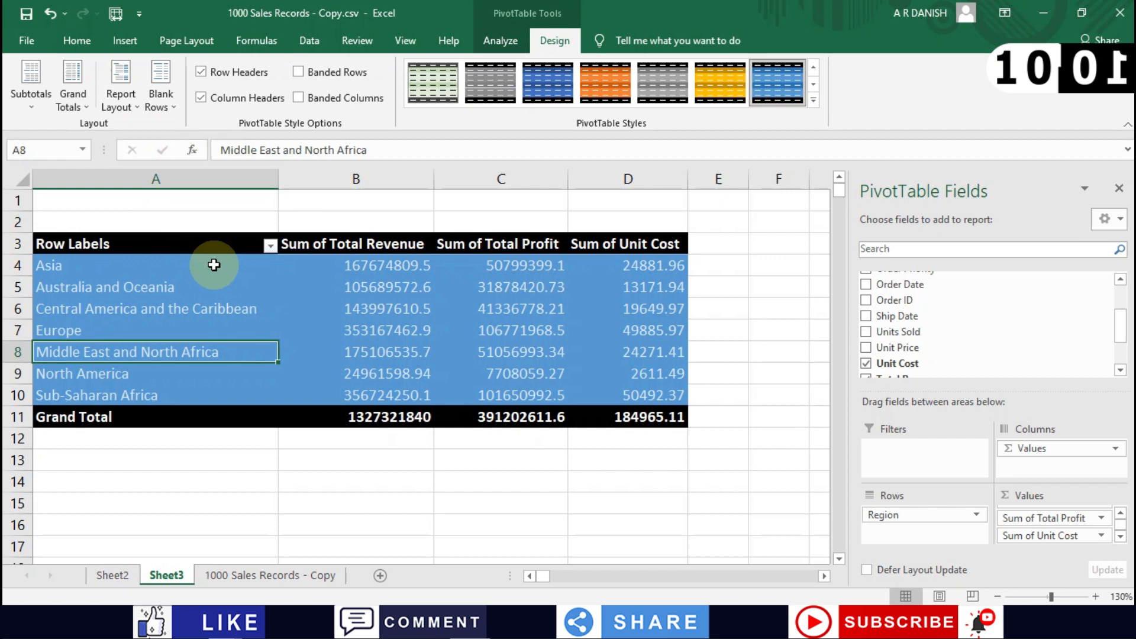
# - Show the PivotTable in tabular form, and check its region labels and its revenue and profit cells
pyautogui.click(121, 102)
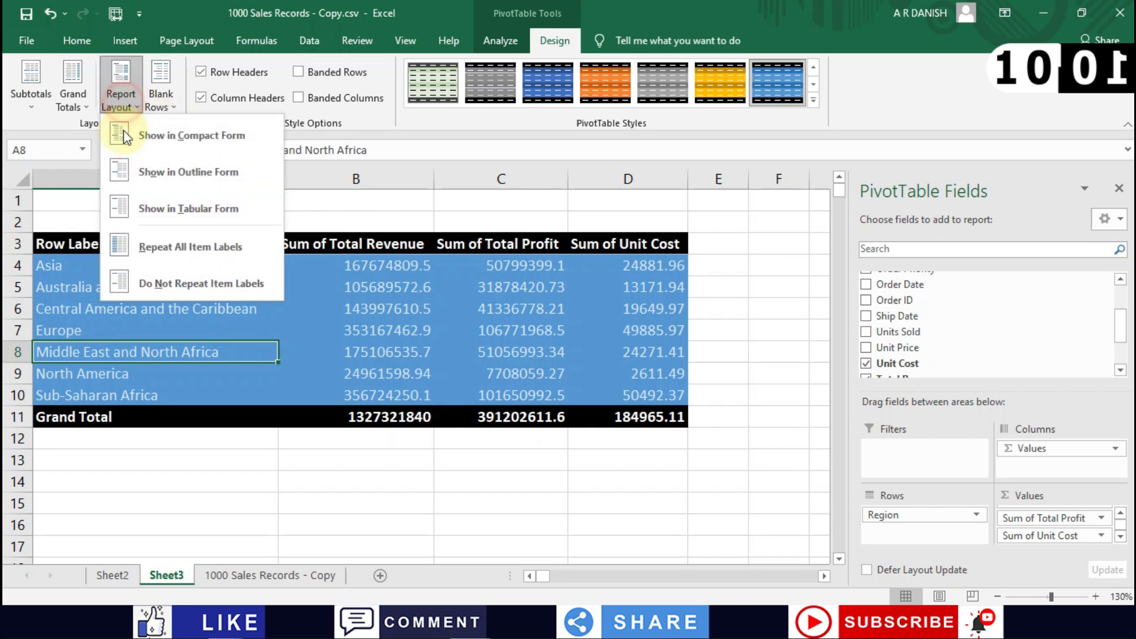
pyautogui.click(168, 213)
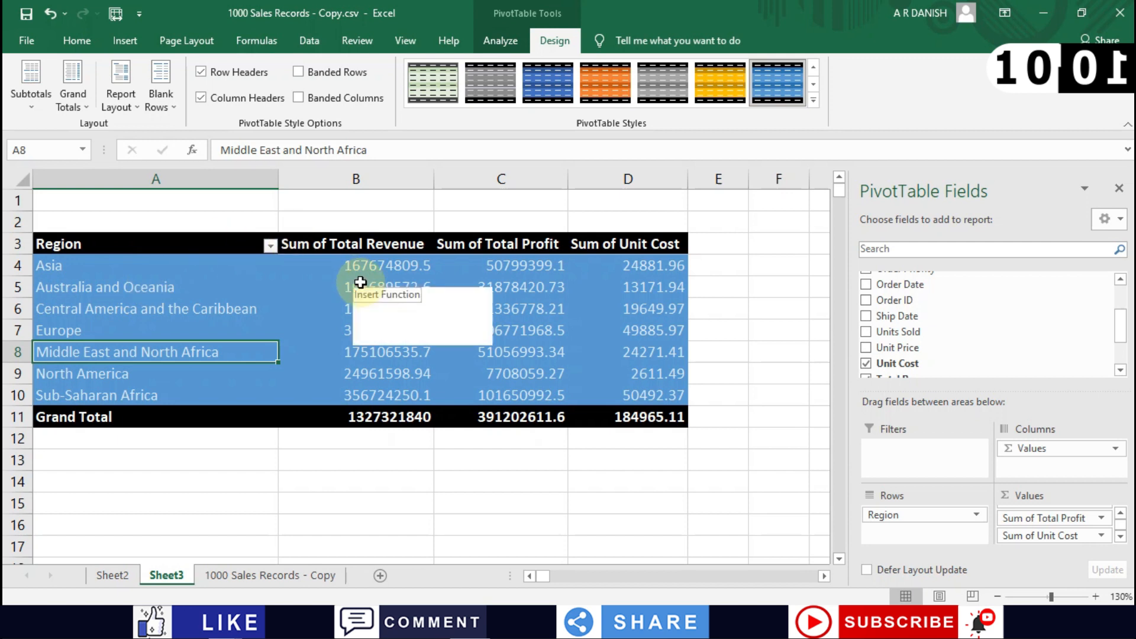
pyautogui.click(240, 294)
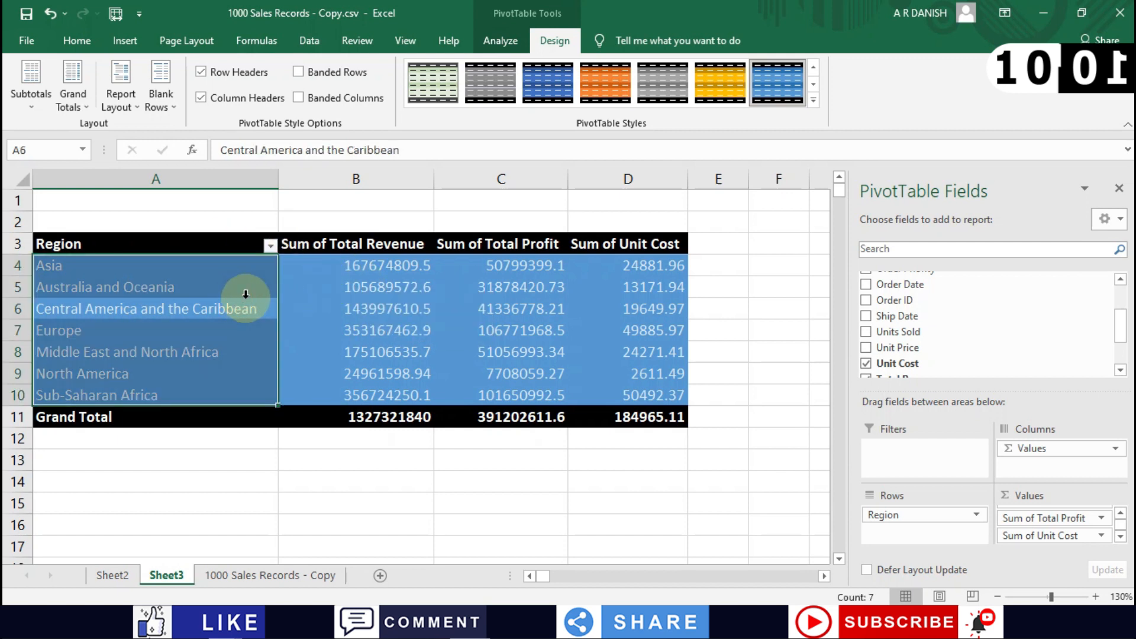
pyautogui.click(355, 309)
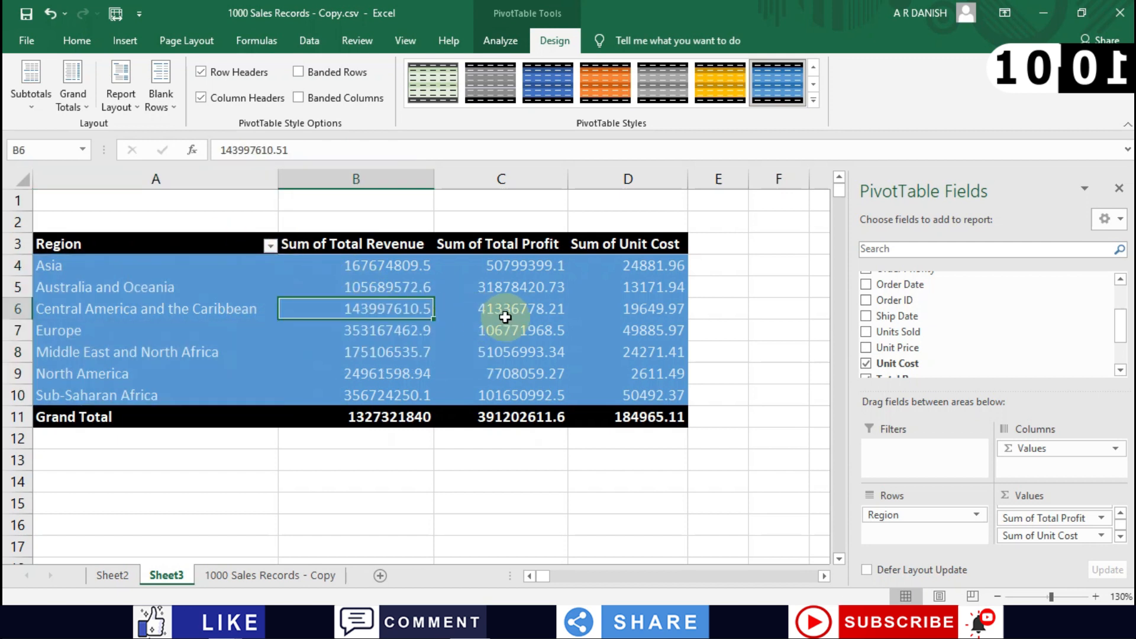
pyautogui.click(504, 316)
pyautogui.click(82, 338)
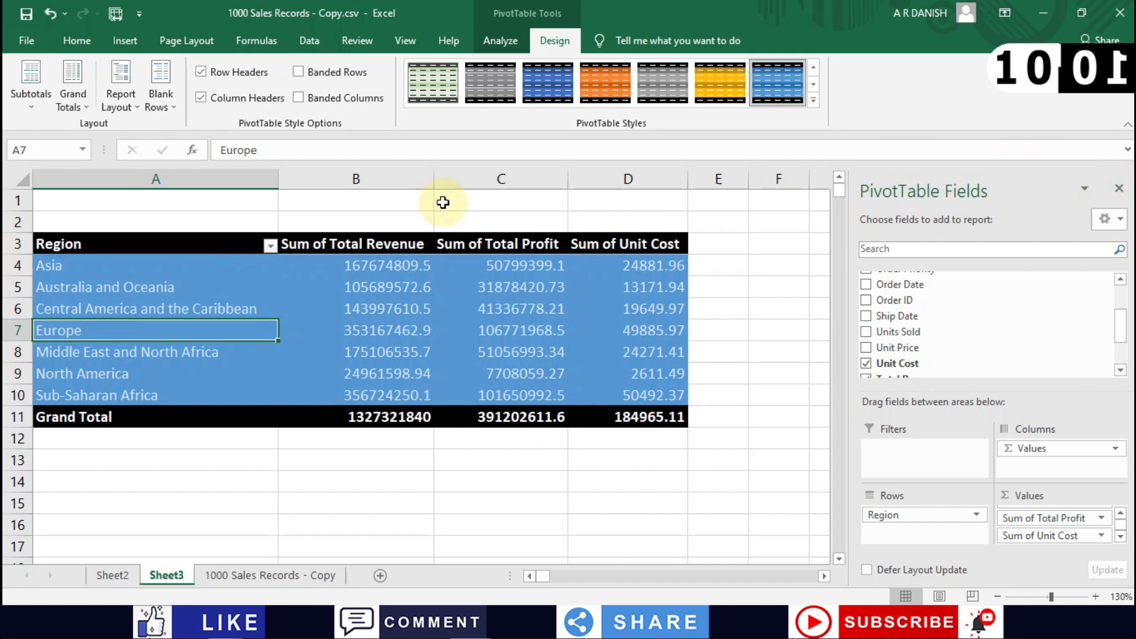
# - Add the Country field beneath Region in the PivotTable rows, and expand Asia into its countries
pyautogui.moveTo(389, 288)
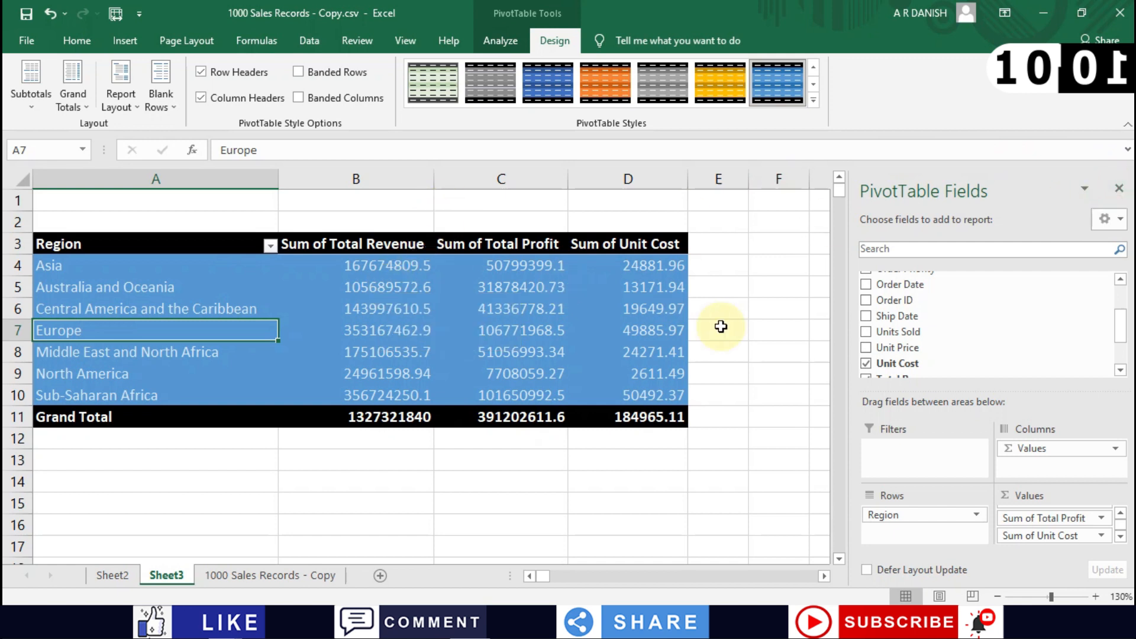
pyautogui.moveTo(1118, 326); pyautogui.dragTo(1121, 305)
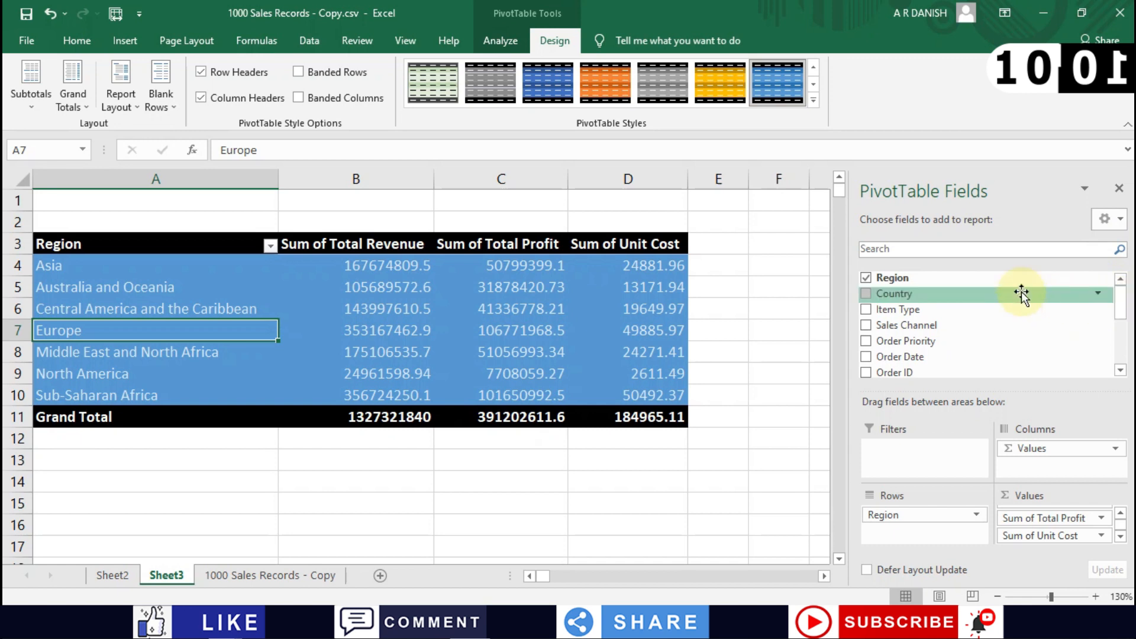
pyautogui.click(865, 295)
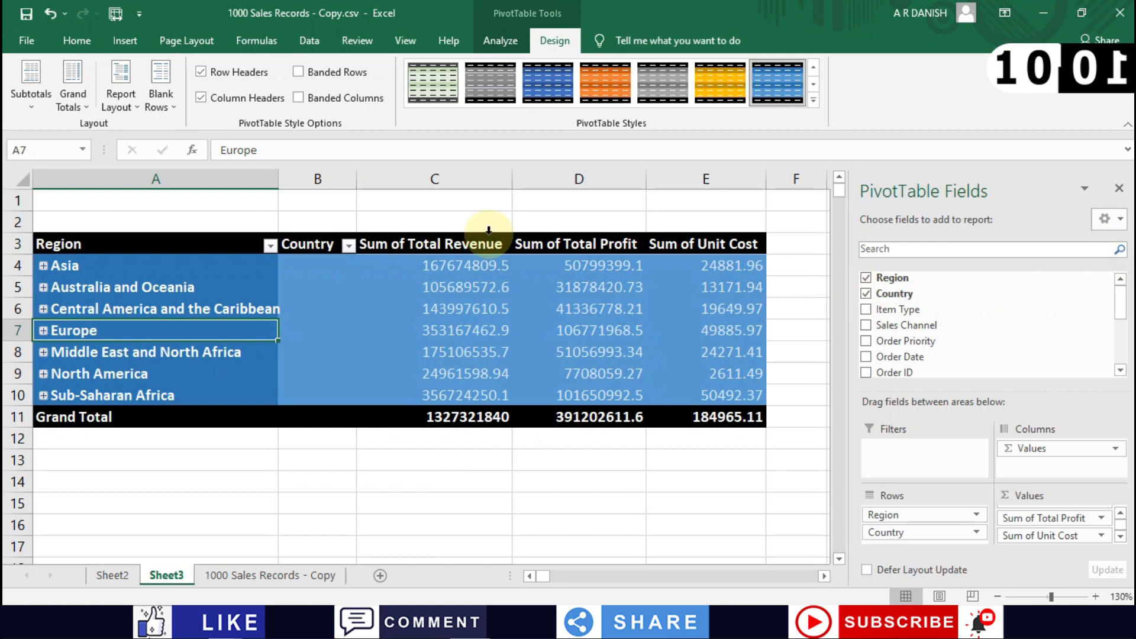
pyautogui.click(44, 267)
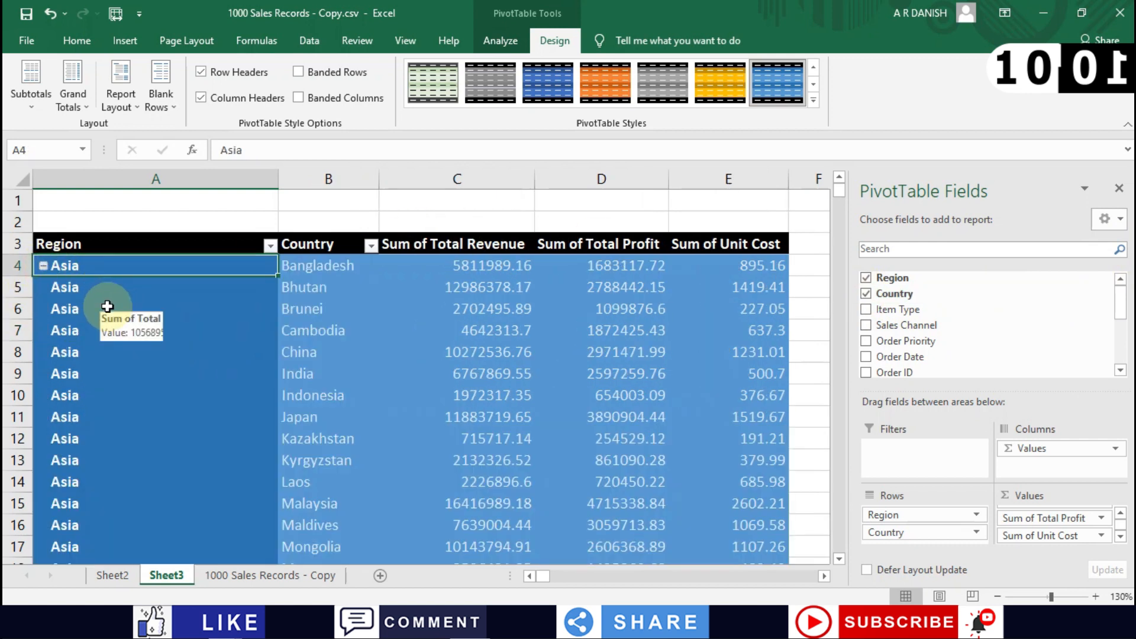
# - Look through the countries listed under Asia, and expand North America into its countries
pyautogui.click(343, 313)
pyautogui.scroll(-3, 594, 336)
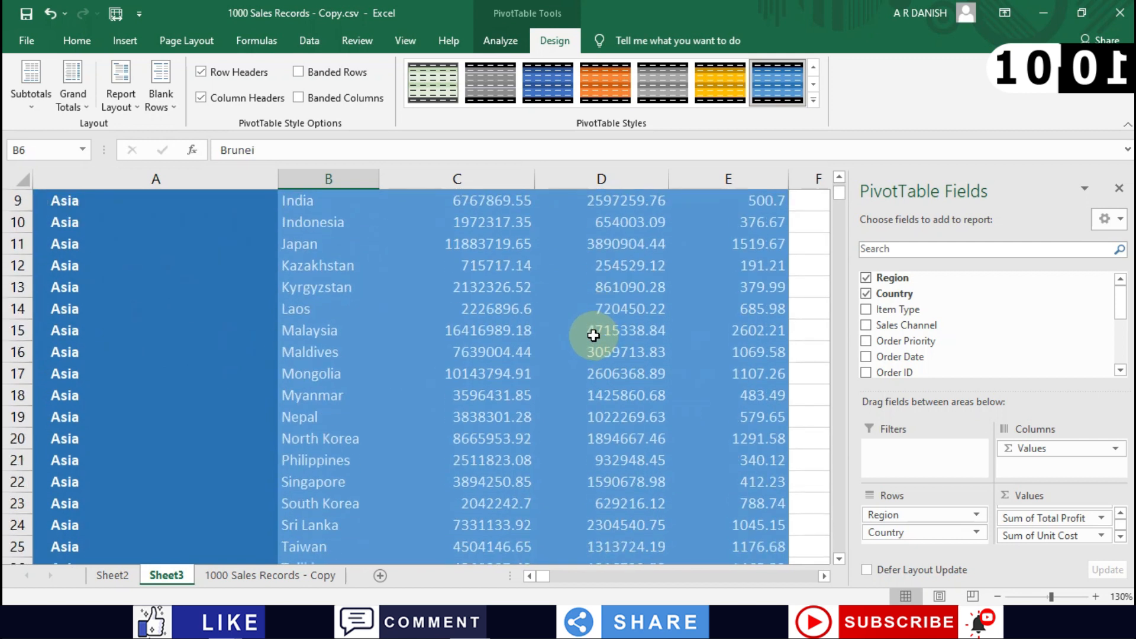
pyautogui.scroll(3, 331, 309)
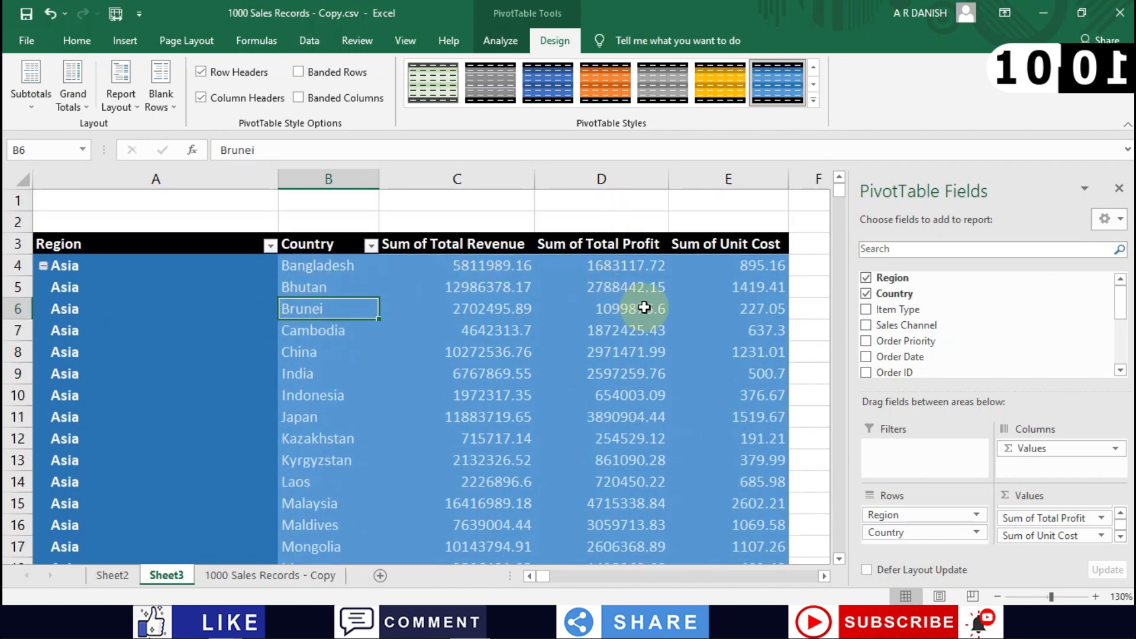
pyautogui.scroll(-11, 355, 362)
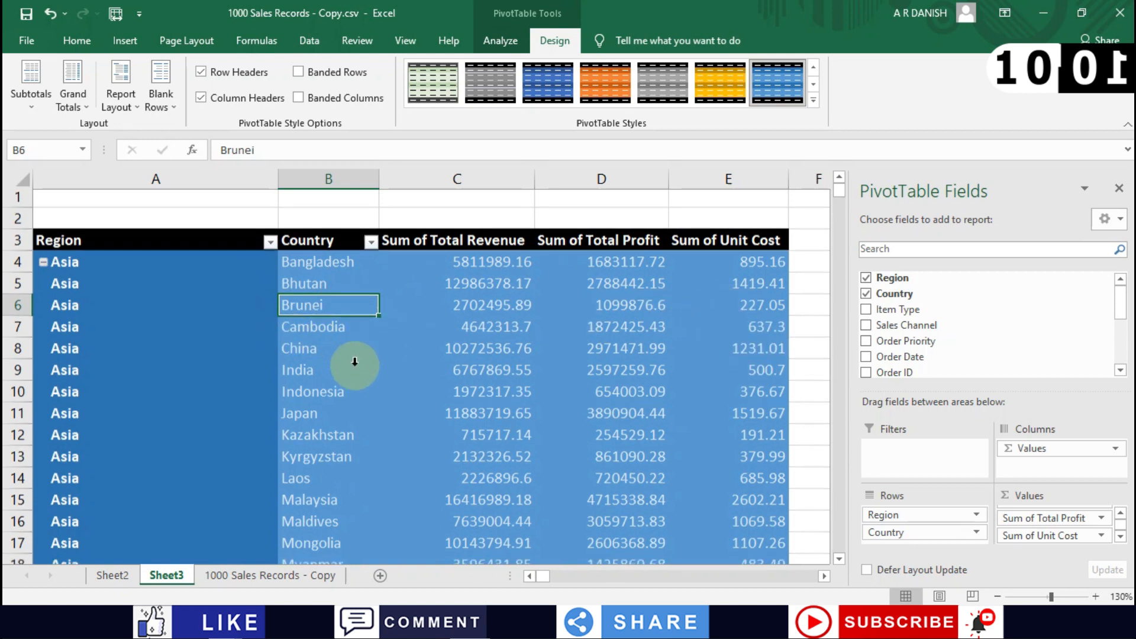
pyautogui.scroll(10, 354, 365)
pyautogui.scroll(1, 355, 365)
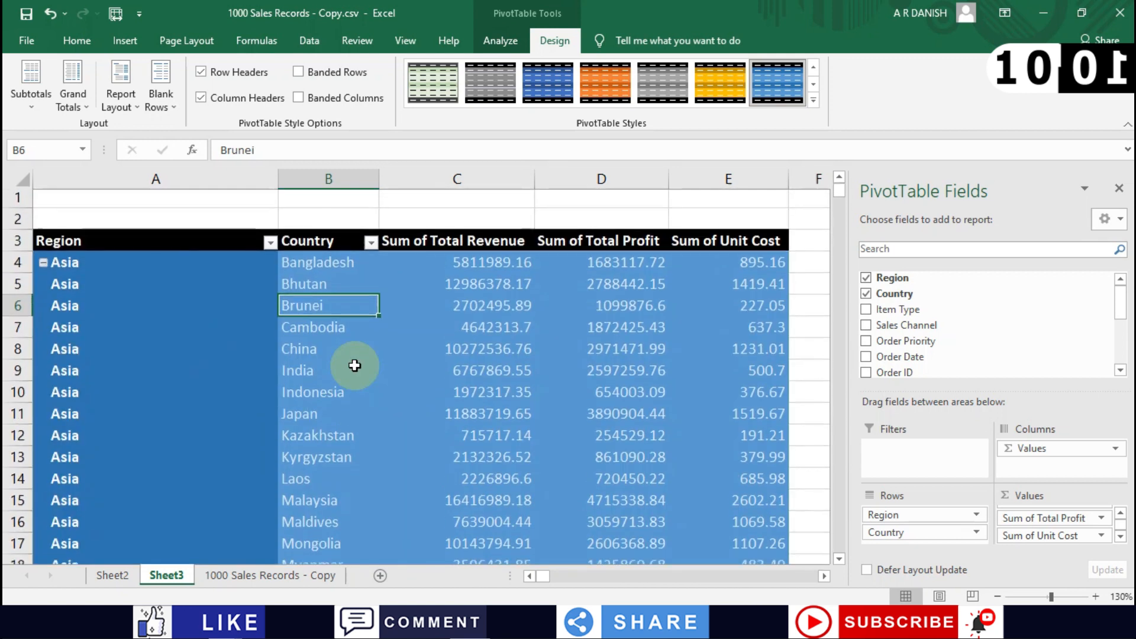
pyautogui.scroll(-8, 354, 365)
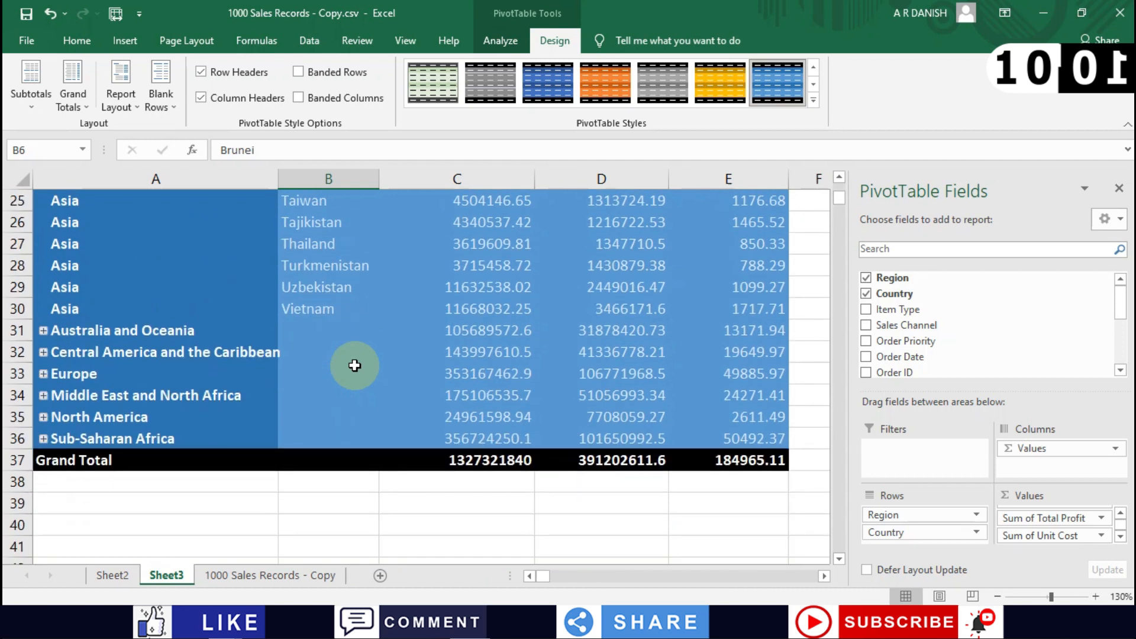
pyautogui.click(43, 417)
pyautogui.scroll(-1, 298, 446)
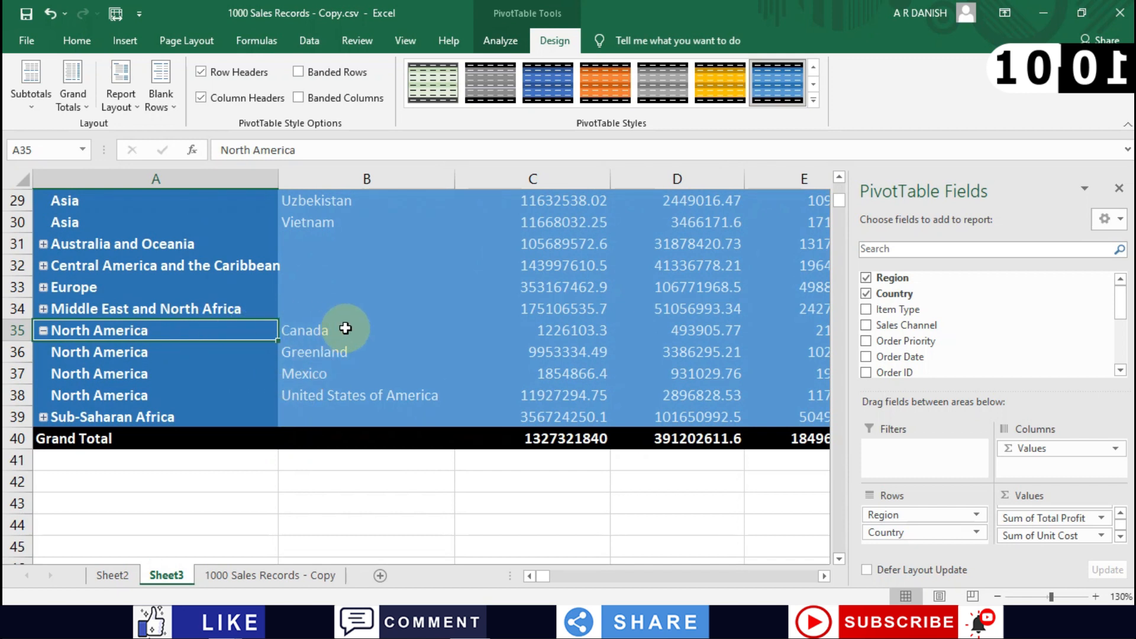
# - Freeze the sheet rows down to the PivotTable header in row 3, and check the header while going through the records
pyautogui.hscroll(5, 679, 375)
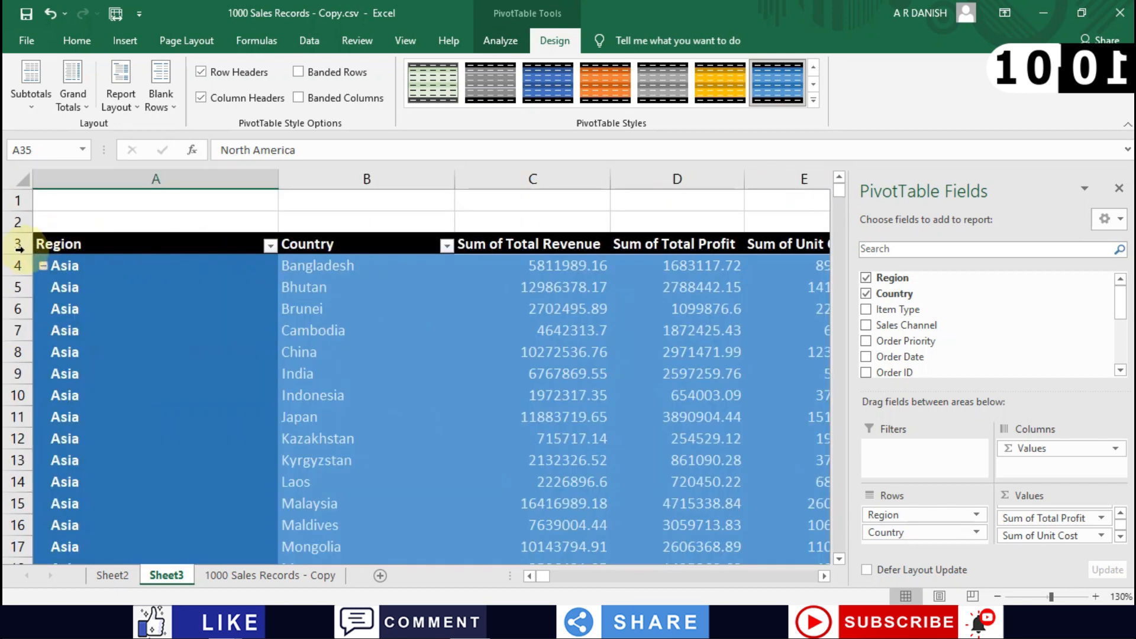
pyautogui.click(17, 244)
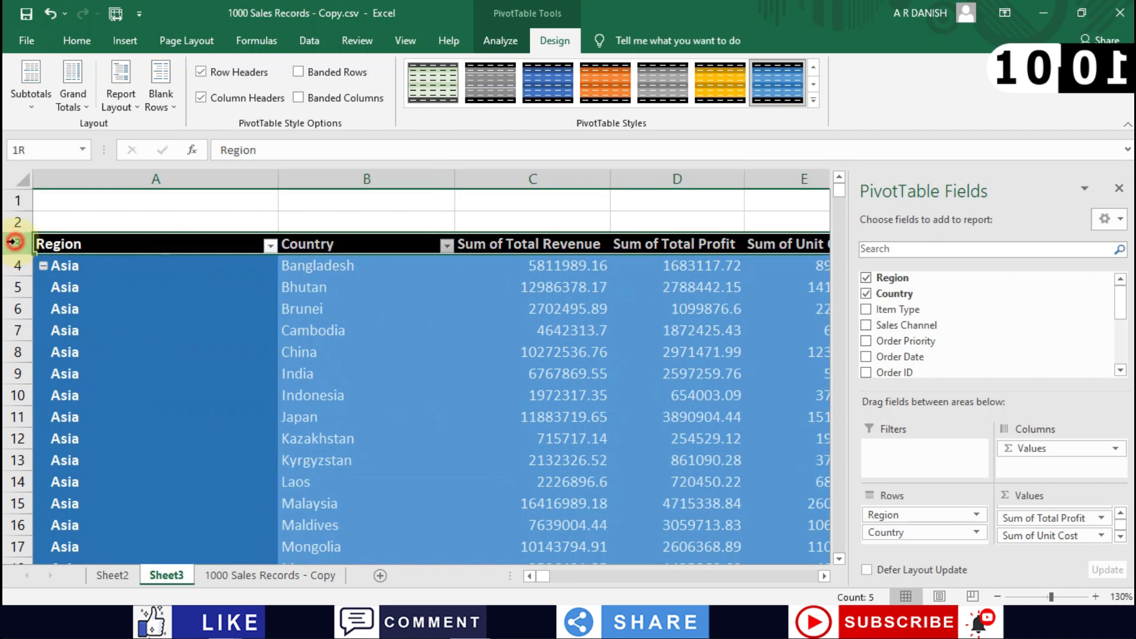
pyautogui.click(405, 40)
pyautogui.press('Down')
pyautogui.scroll(-7, 385, 495)
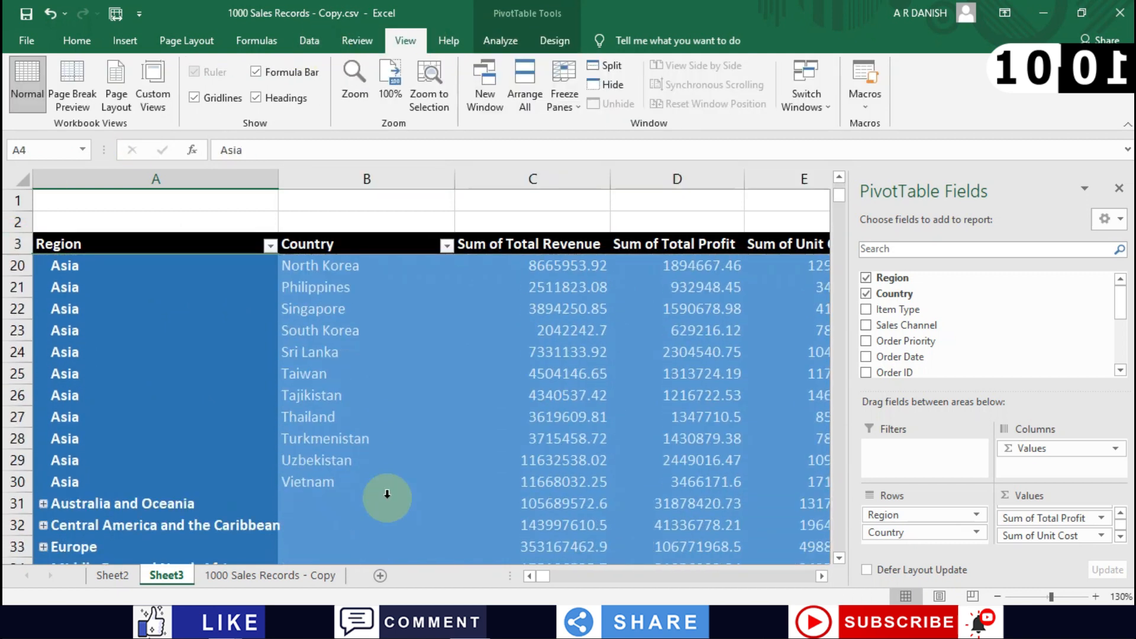
pyautogui.scroll(-2, 386, 493)
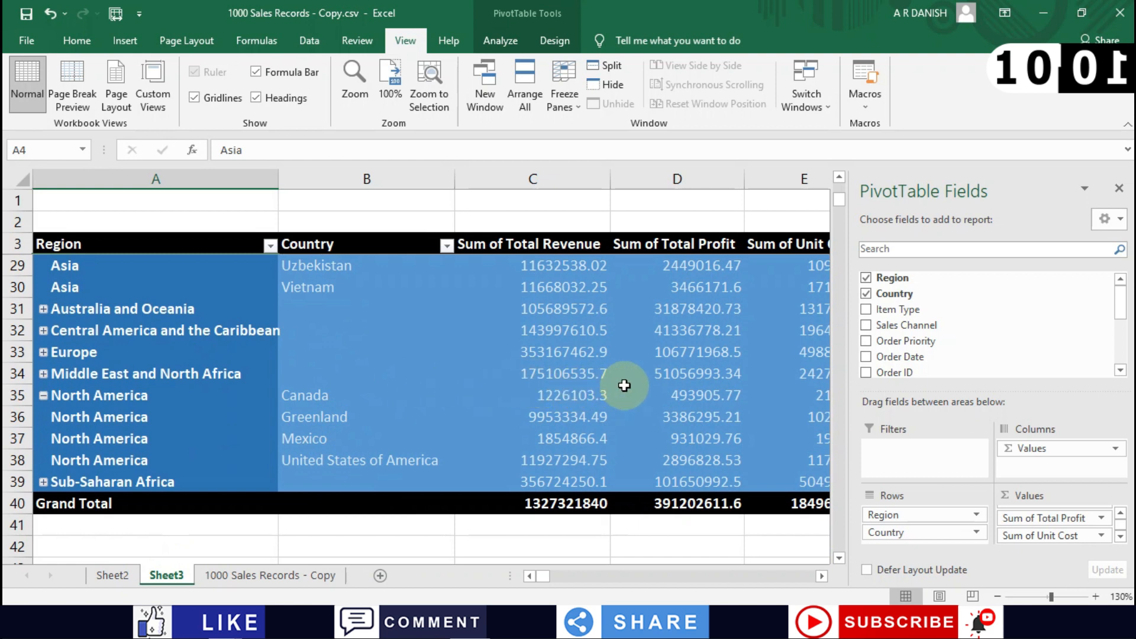
pyautogui.moveTo(683, 393)
pyautogui.hscroll(3, 683, 394)
pyautogui.hscroll(-3, 683, 394)
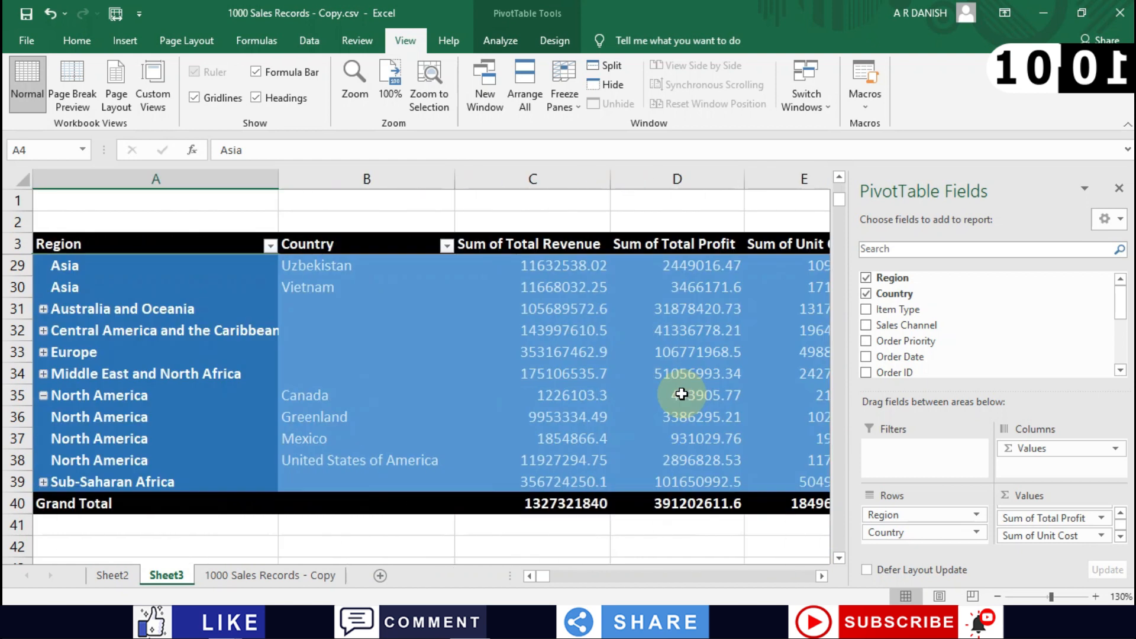
pyautogui.moveTo(707, 379)
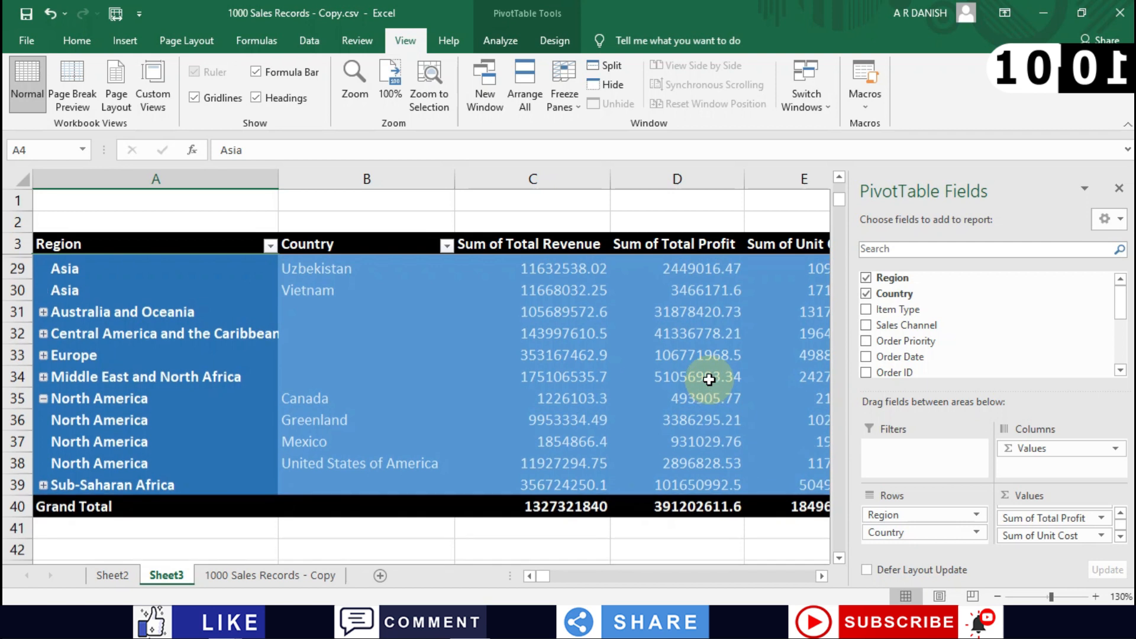
# - Collapse the Asia group, and remove the Country field from the regional PivotTable
pyautogui.scroll(7, 709, 381)
pyautogui.scroll(-2, 709, 383)
pyautogui.scroll(4, 708, 385)
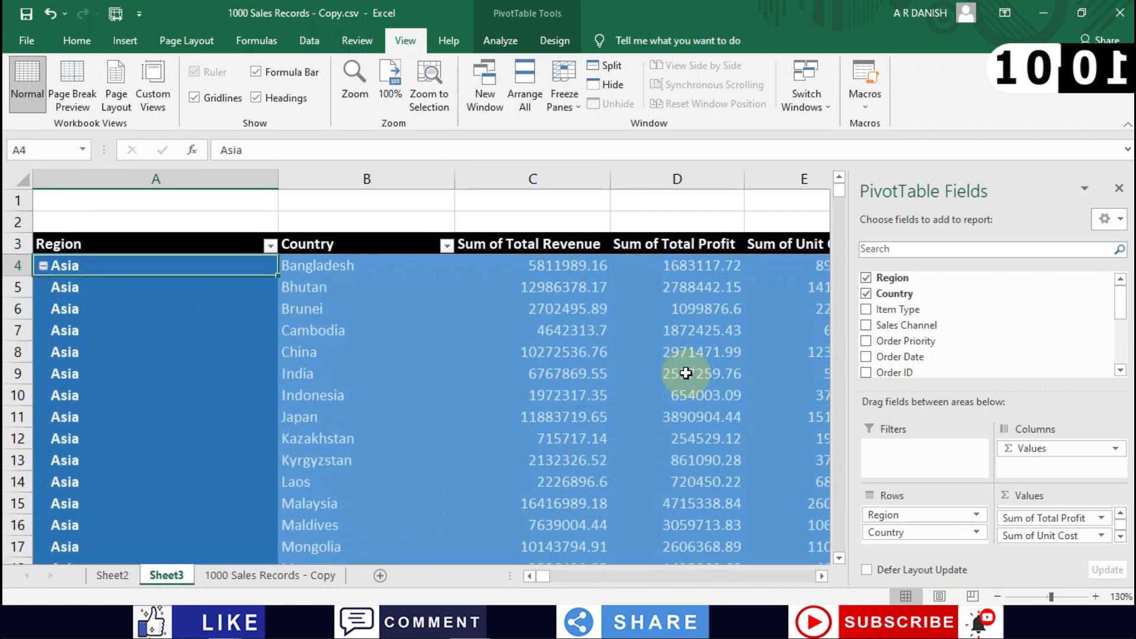
pyautogui.click(45, 266)
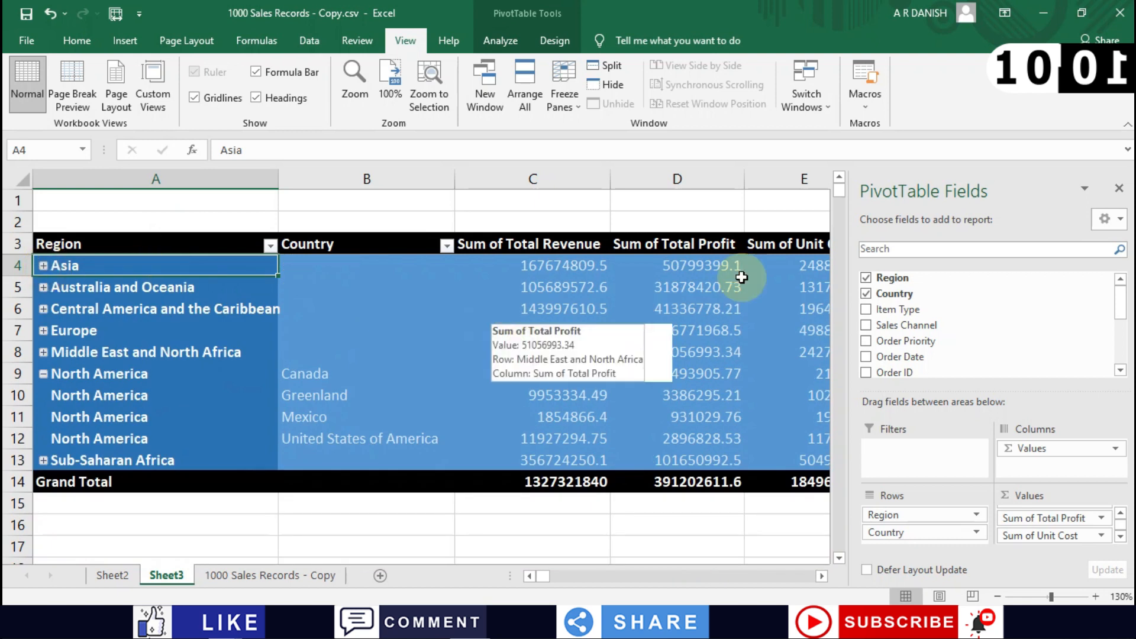
pyautogui.click(866, 294)
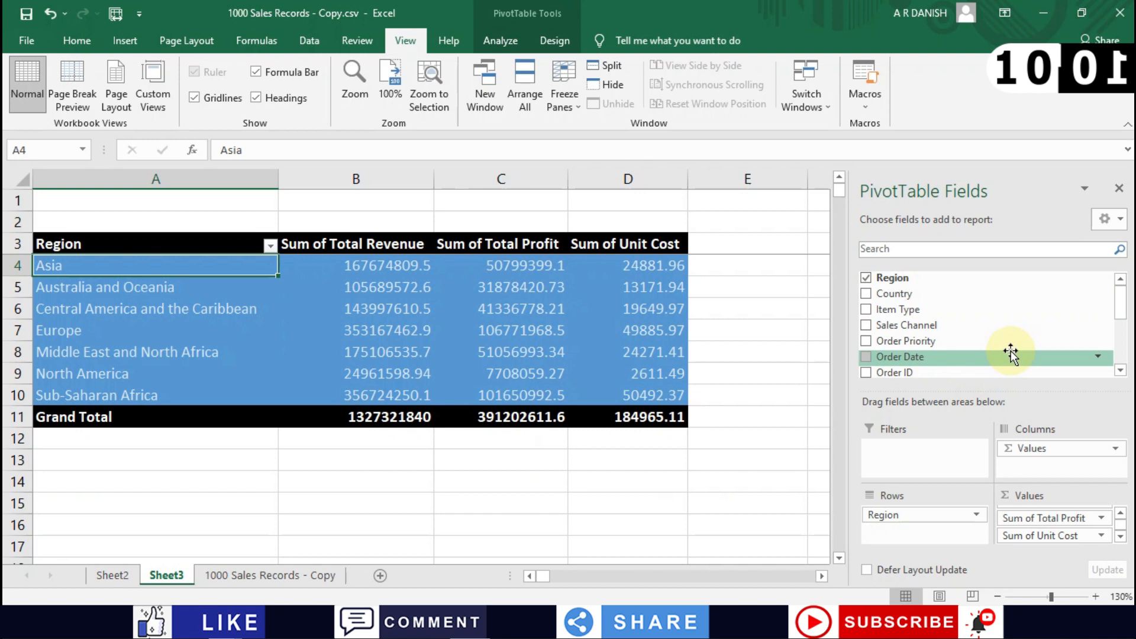
pyautogui.moveTo(1010, 351); pyautogui.dragTo(567, 288)
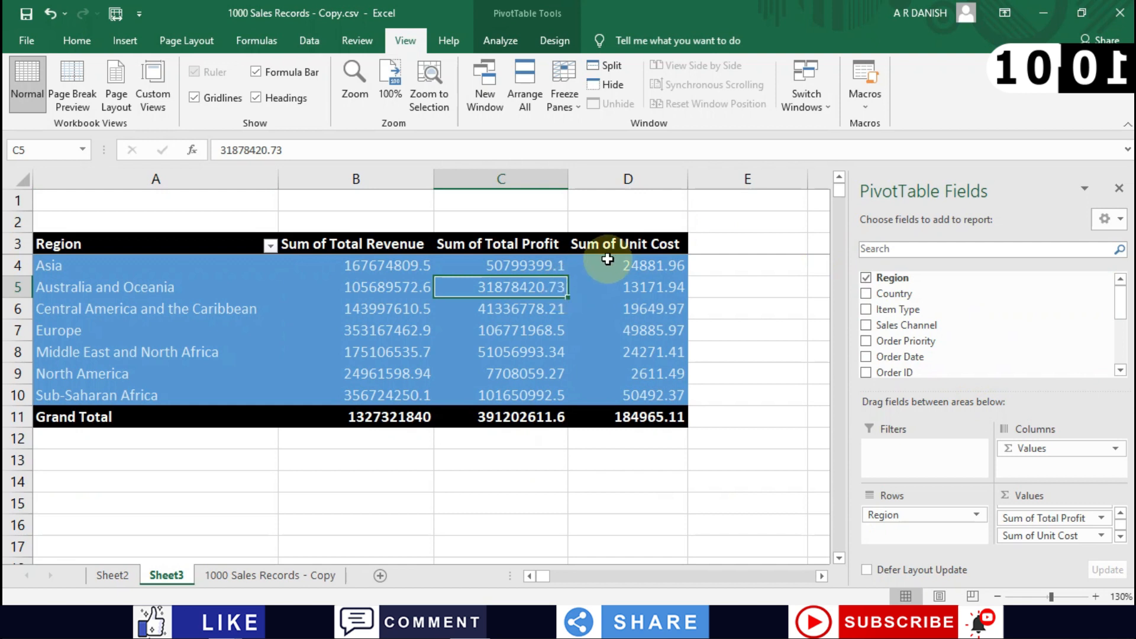
pyautogui.click(493, 329)
pyautogui.click(297, 352)
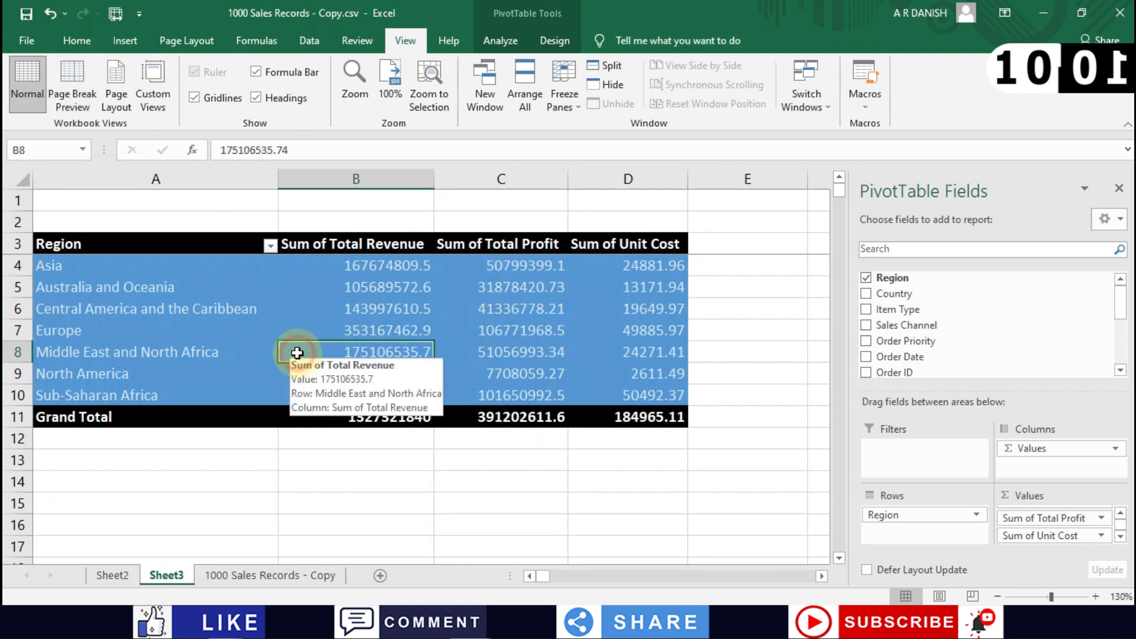
# - From the 1000 Sales Records - Copy sheet, insert the recommended PivotTable with units sold, order ID count and unit price by item type
pyautogui.click(256, 574)
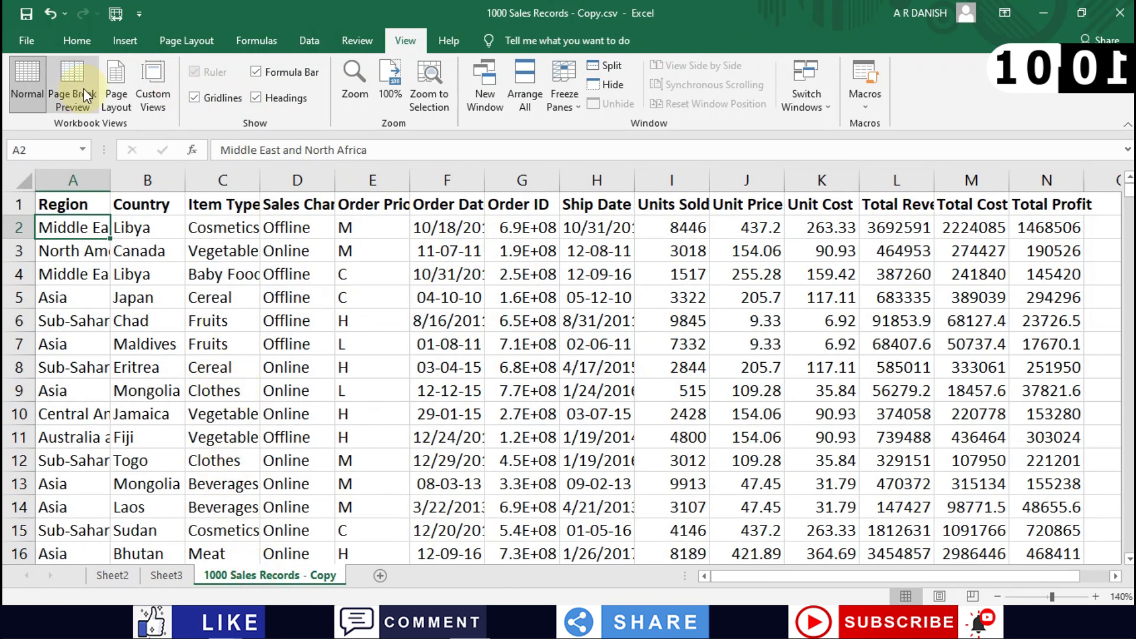
pyautogui.click(124, 41)
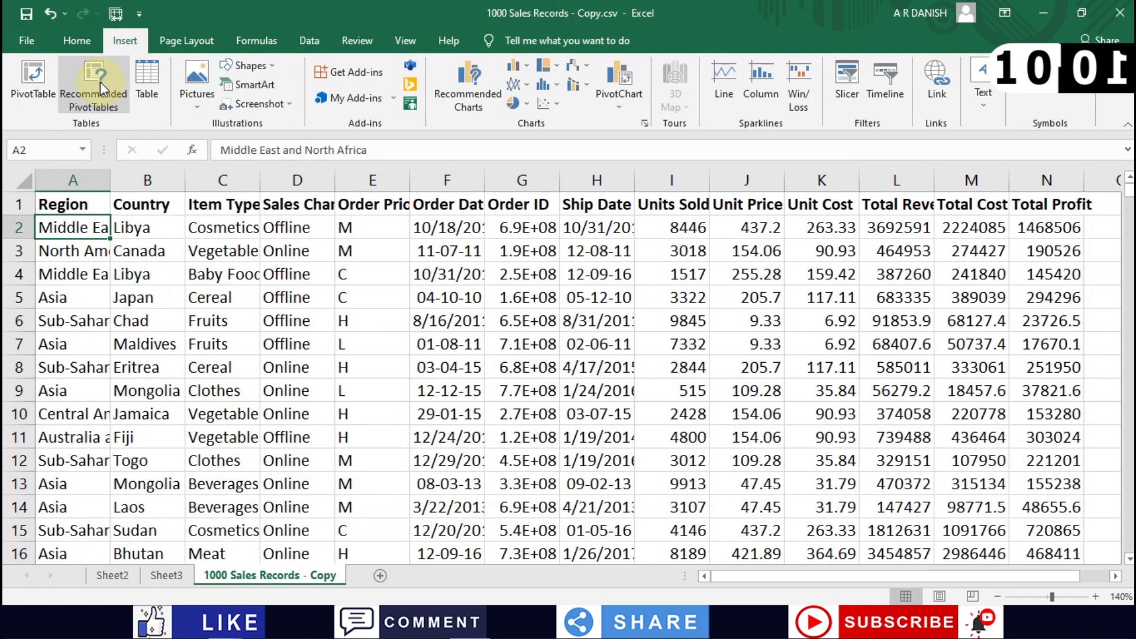
pyautogui.click(98, 84)
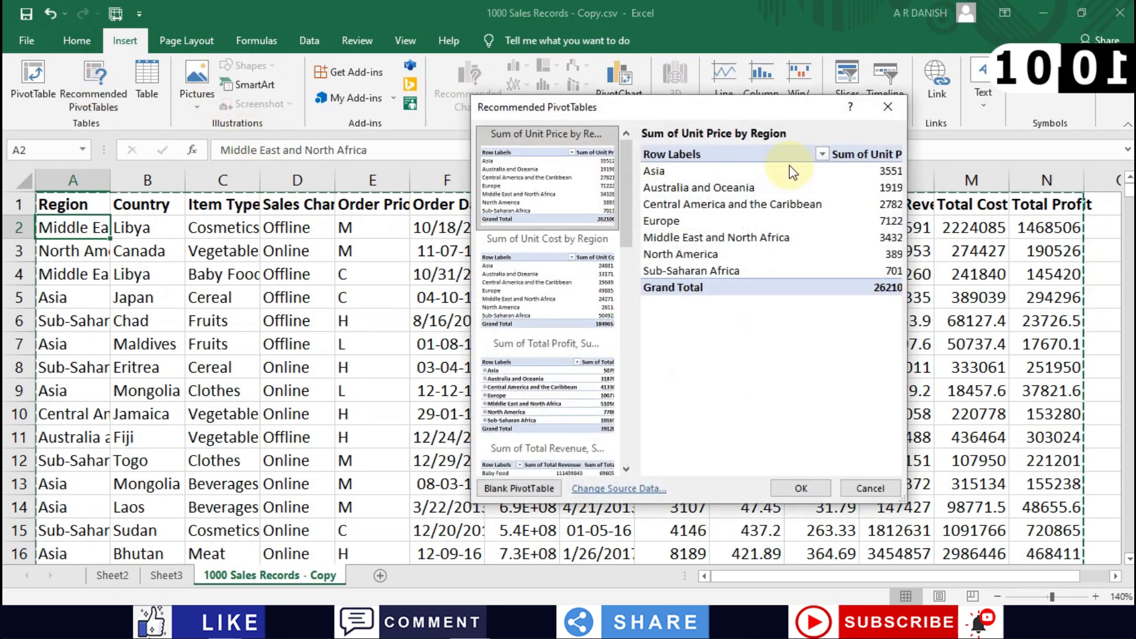
pyautogui.click(552, 288)
pyautogui.scroll(-5, 553, 288)
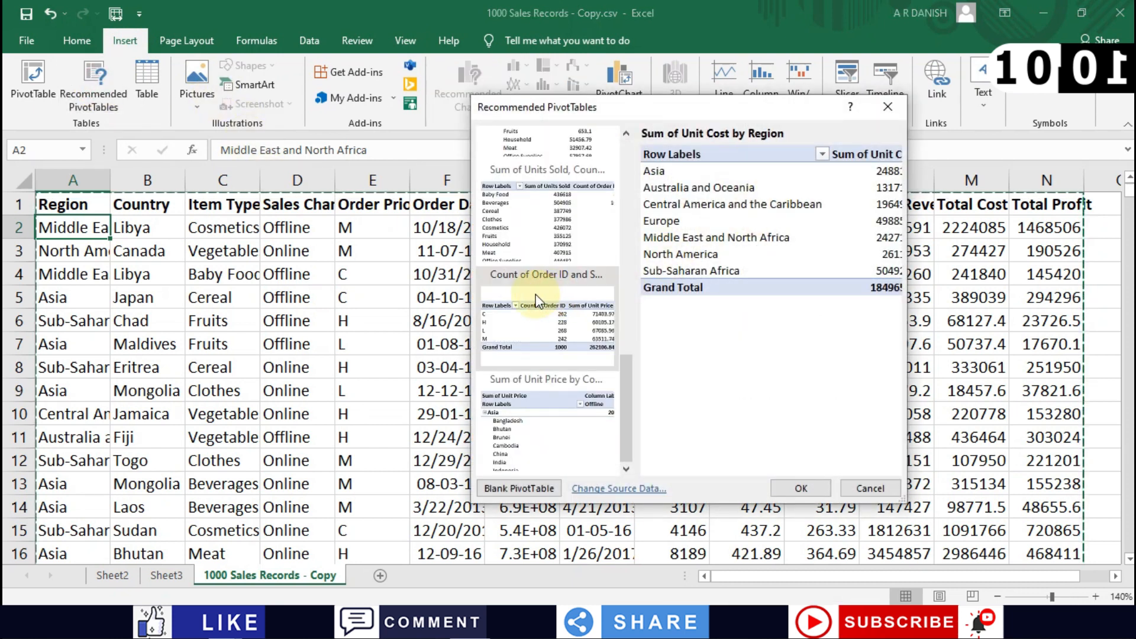
pyautogui.click(532, 311)
pyautogui.click(592, 231)
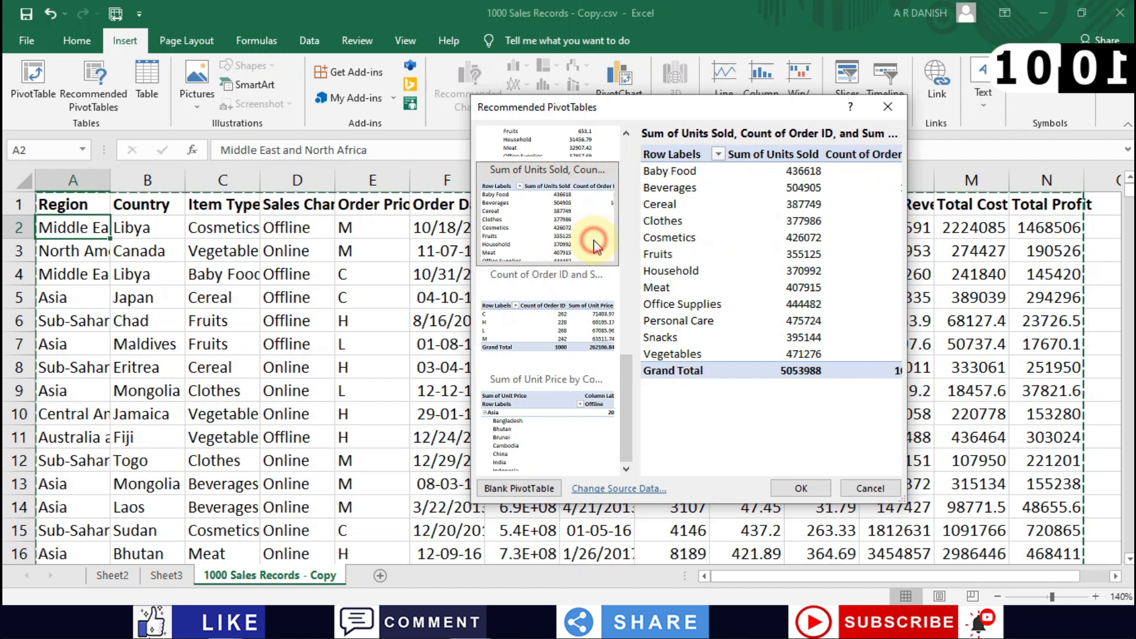
pyautogui.click(800, 487)
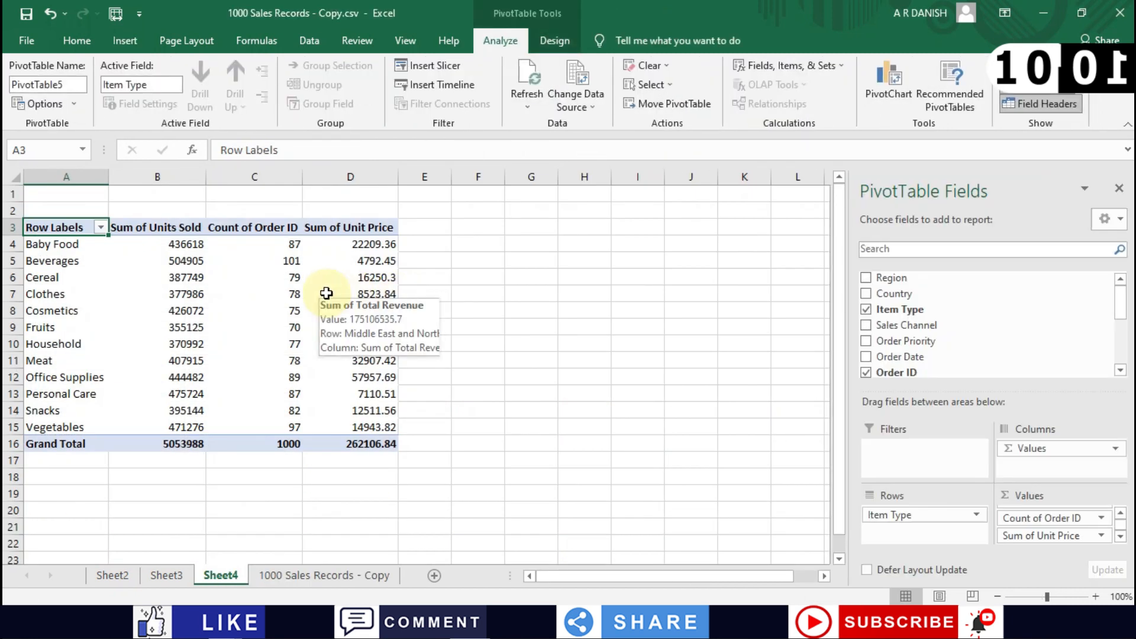
# - Add the Country field beneath Item Type in the rows of the new PivotTable
pyautogui.click(326, 293)
pyautogui.click(865, 293)
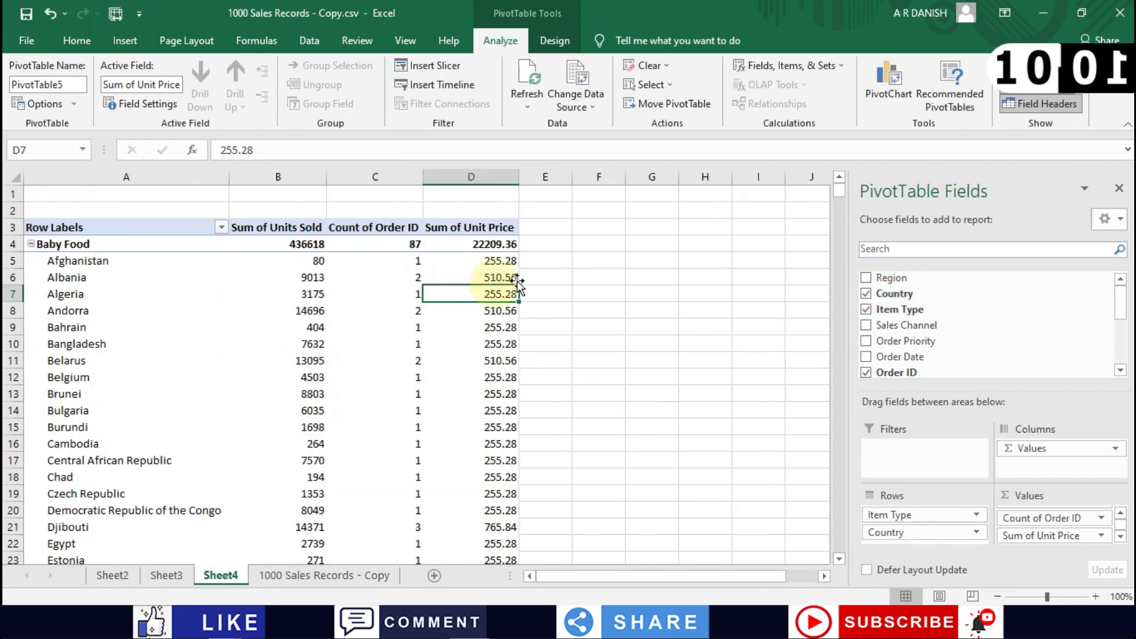
pyautogui.click(865, 310)
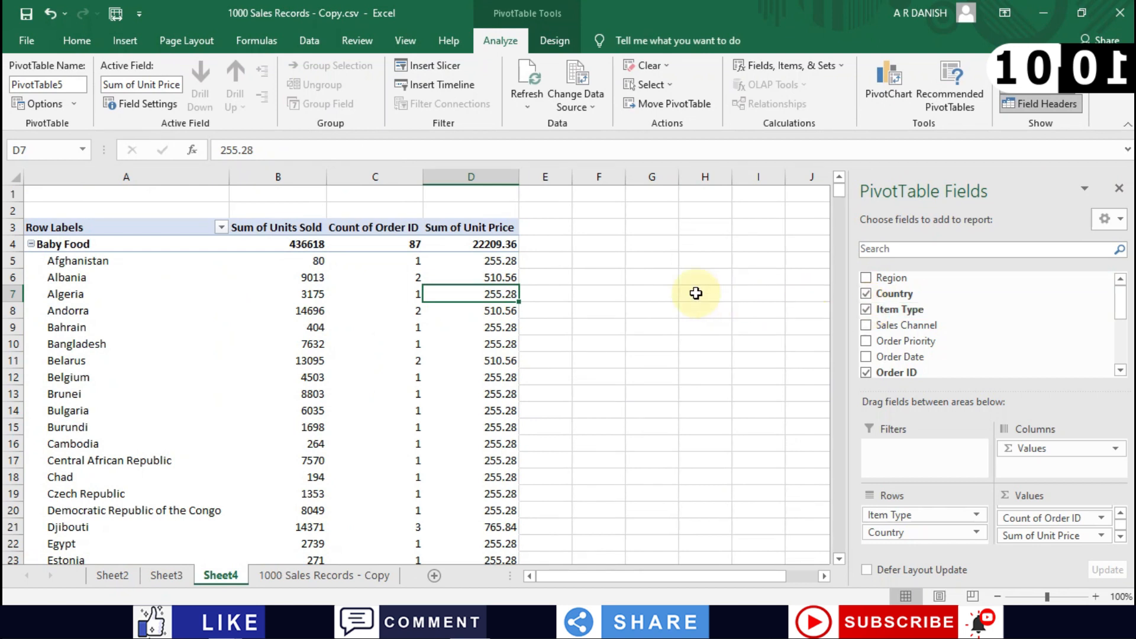
pyautogui.click(681, 264)
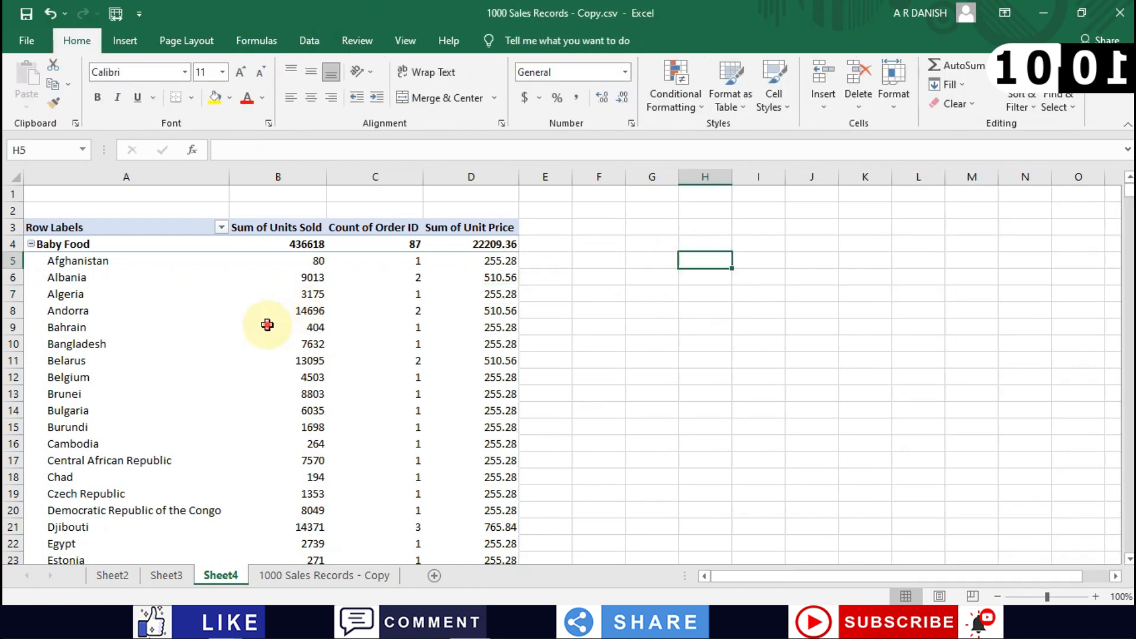
# - Try a light grey style on the item type PivotTable, and apply the light green style
pyautogui.click(268, 325)
pyautogui.click(550, 41)
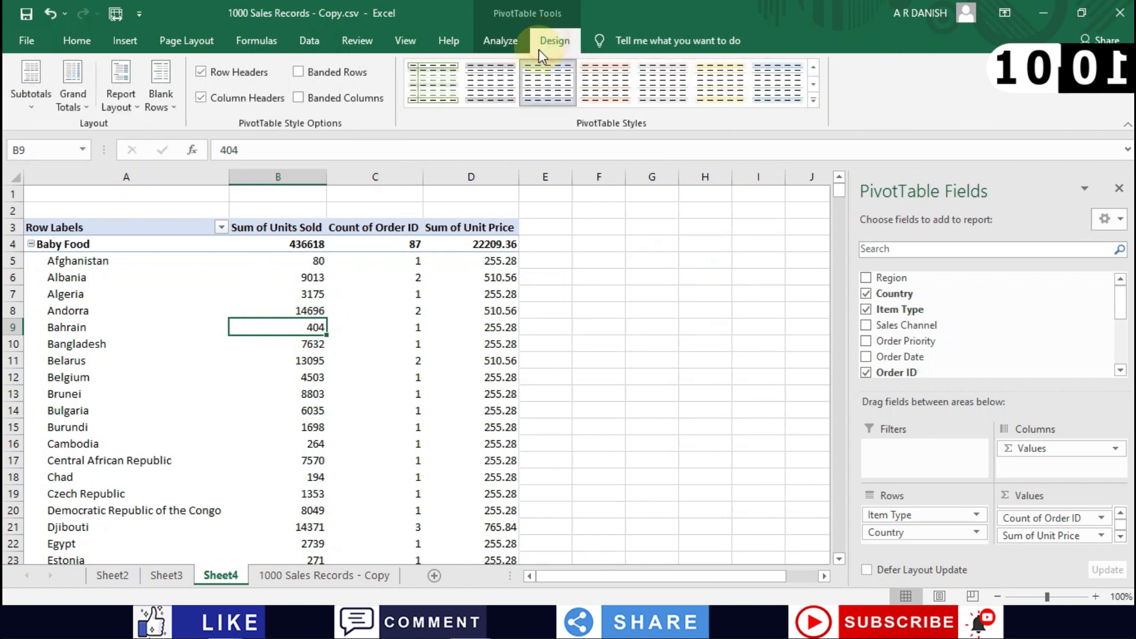
pyautogui.click(647, 93)
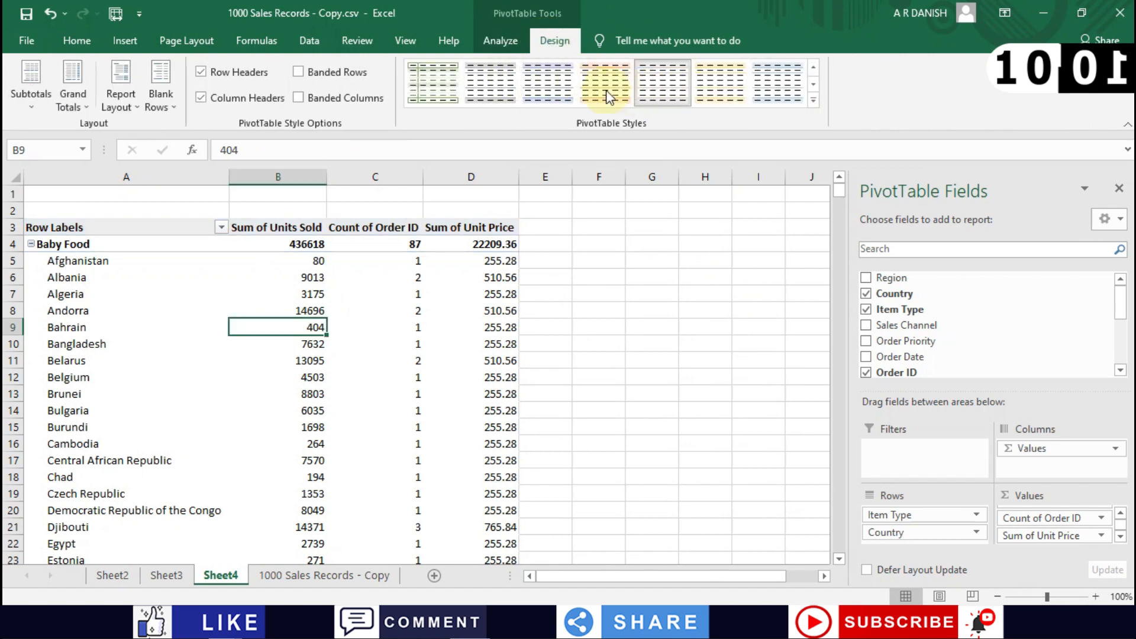
pyautogui.click(466, 79)
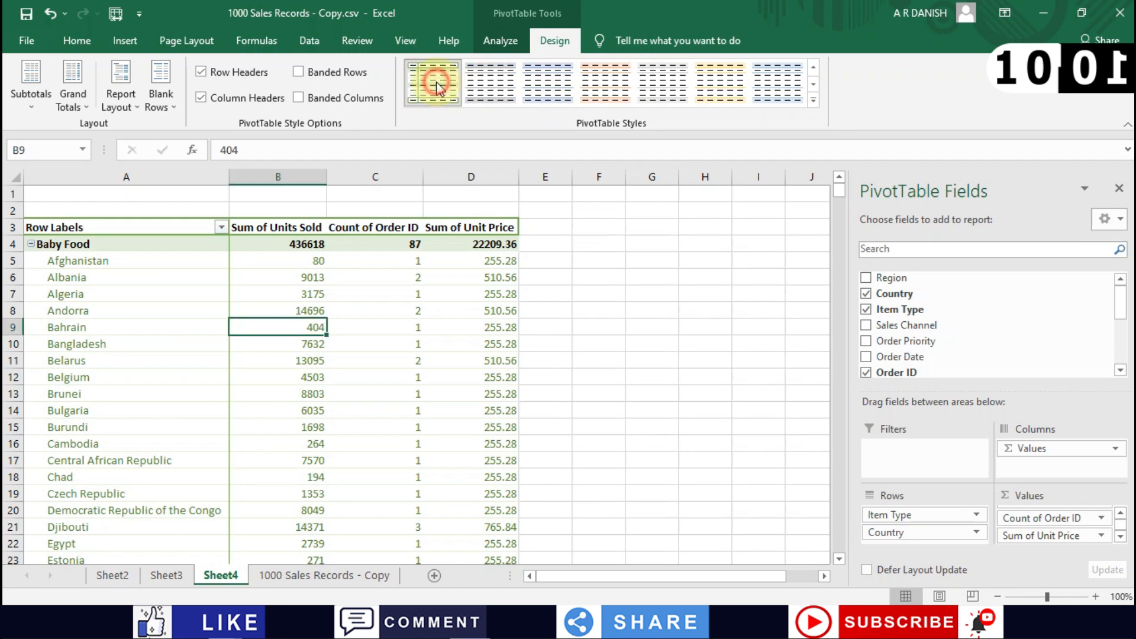